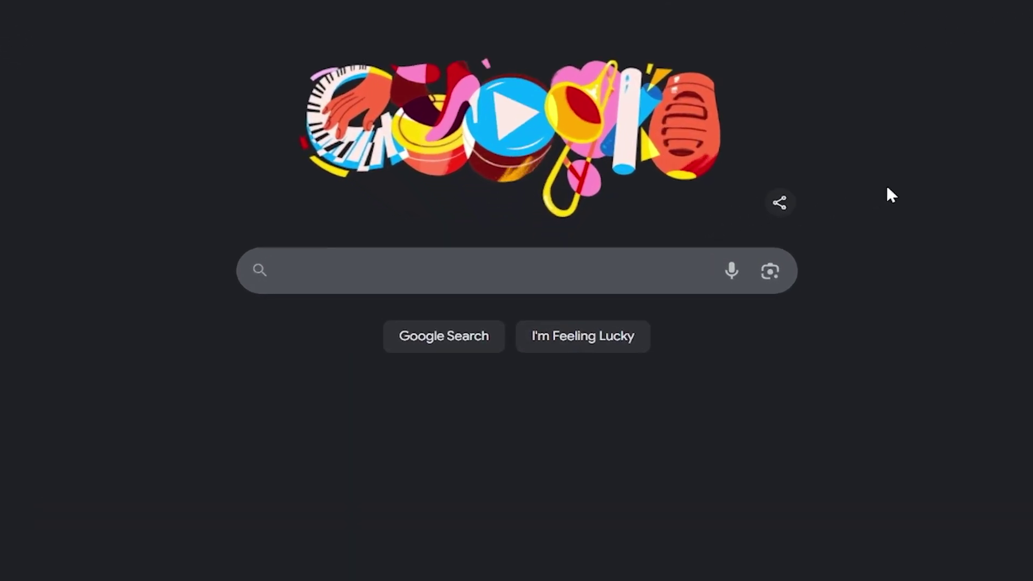
Step: Search Google for 'gentube ai' and open GenTube's sponsored AI Image Generator result in a new tab
text(gentube ai)
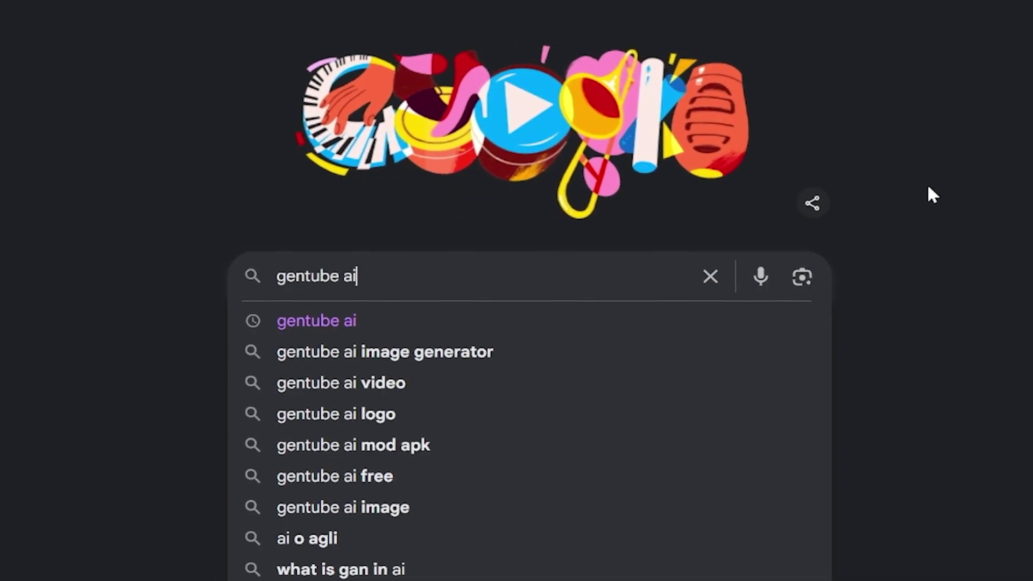
key(Return)
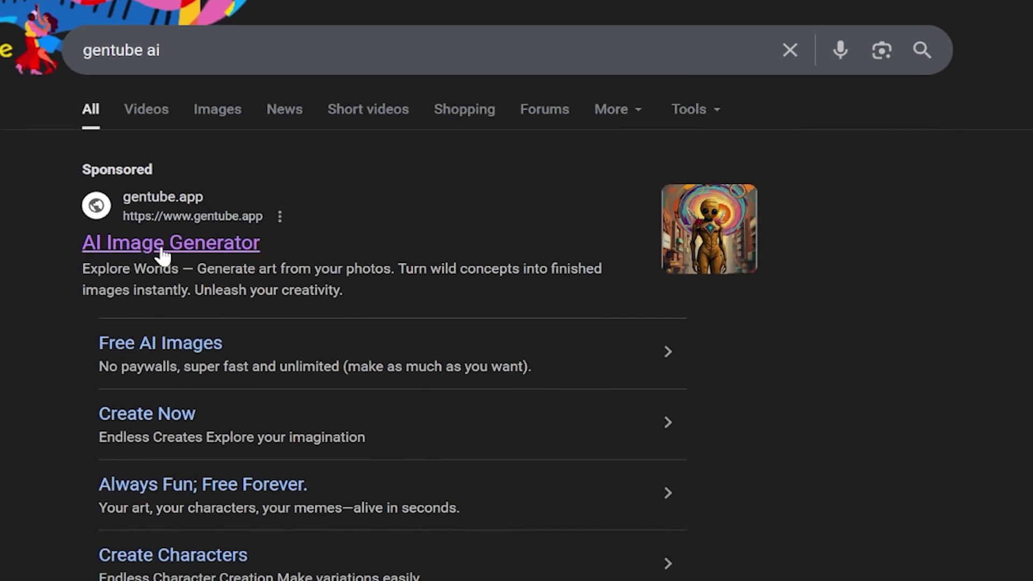
middle_click(163, 249)
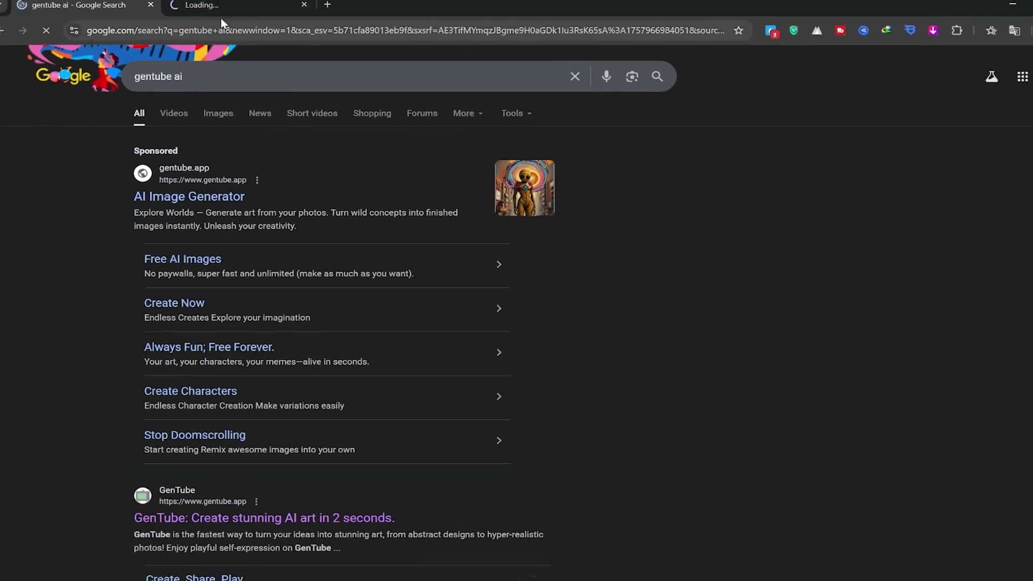
Step: Browse GenTube's Discover feed and view the baroque woman portrait post, then close it
click(220, 7)
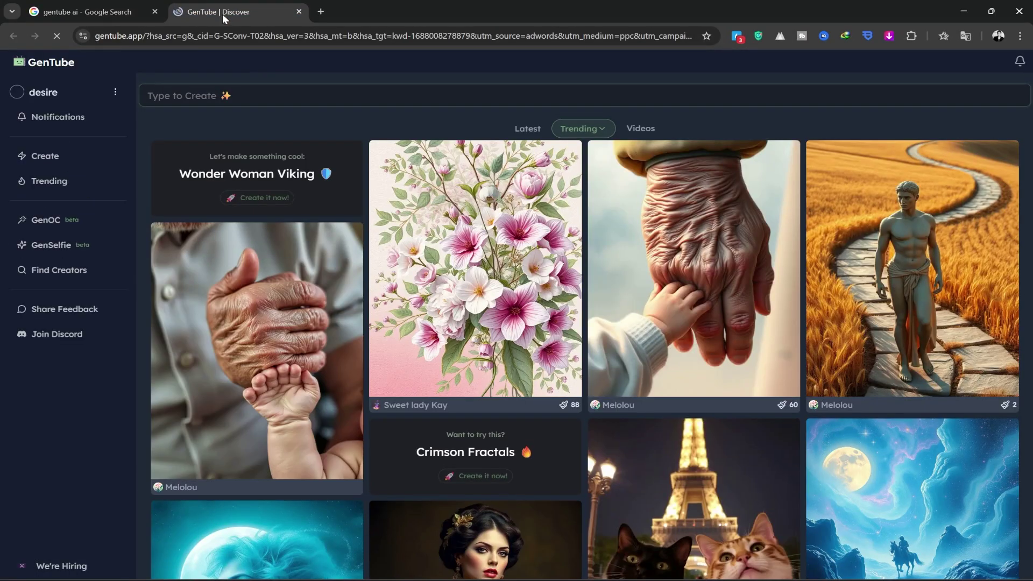
scroll(608, 344, down, 4)
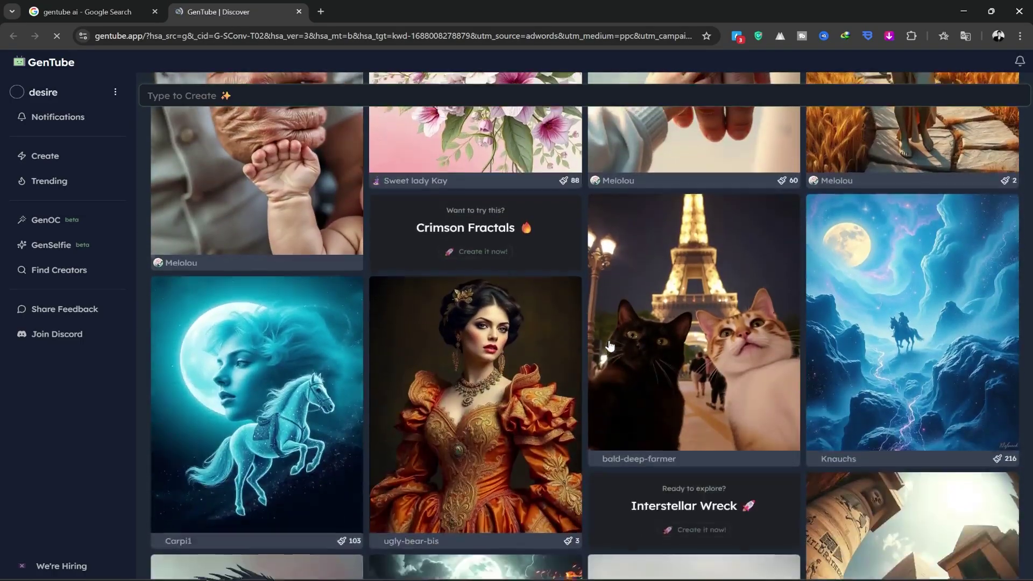
scroll(617, 378, down, 3)
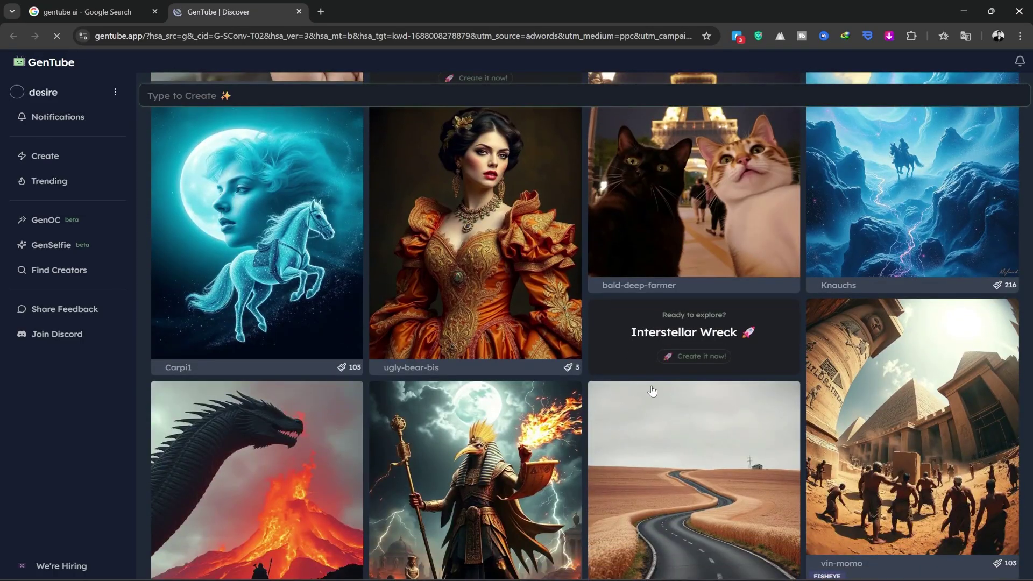
scroll(652, 390, down, 2)
scroll(538, 350, up, 3)
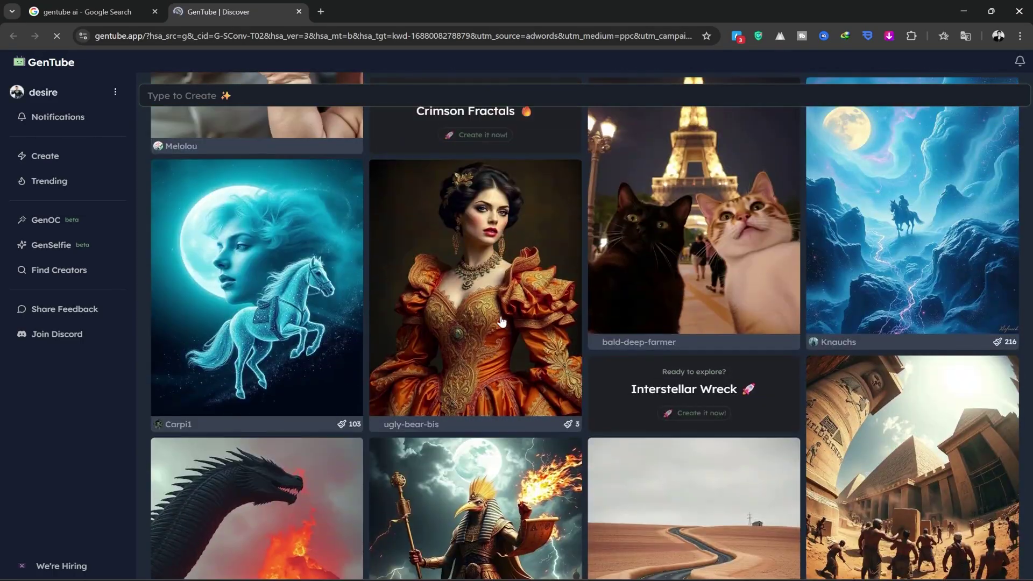
click(501, 318)
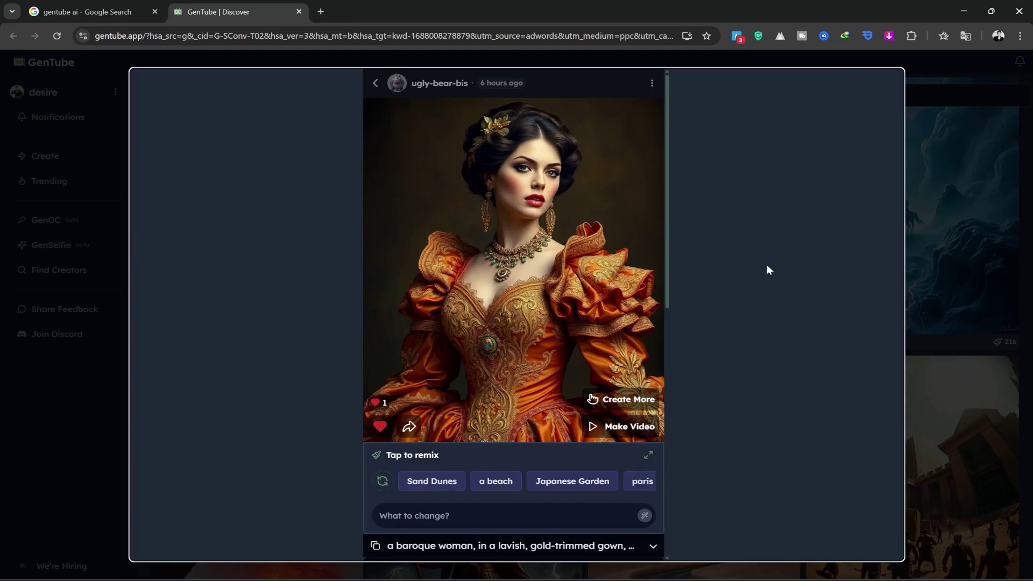
click(956, 206)
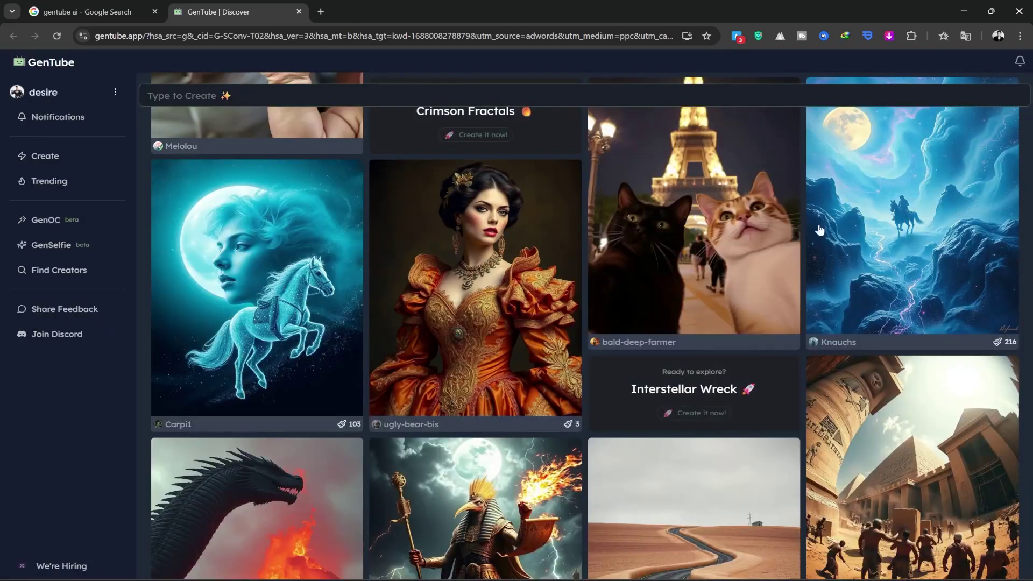
Step: Go to GenTube's Create page with its empty prompt box
scroll(713, 314, down, 3)
scroll(713, 313, down, 3)
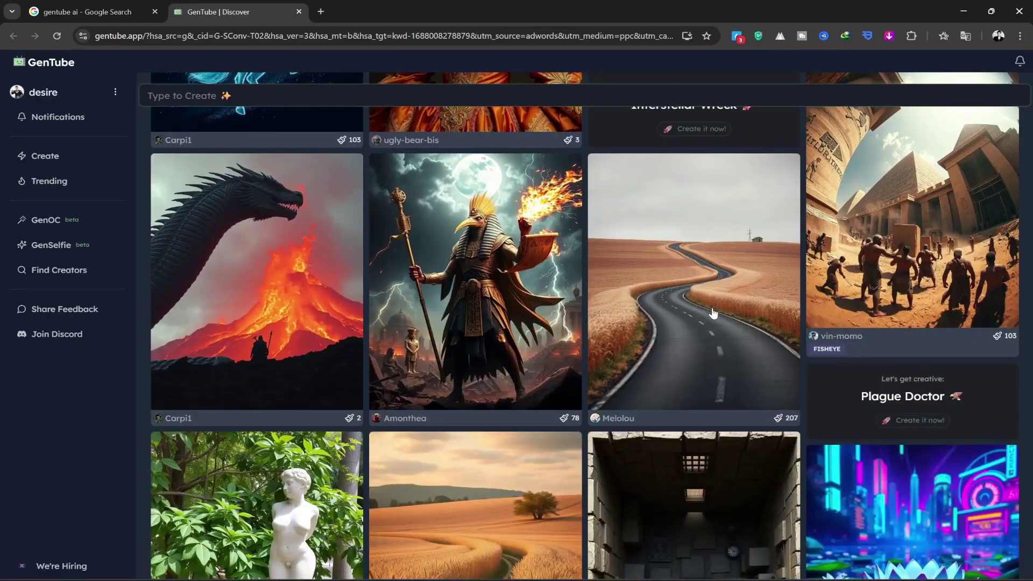
scroll(713, 313, up, 3)
scroll(712, 313, up, 8)
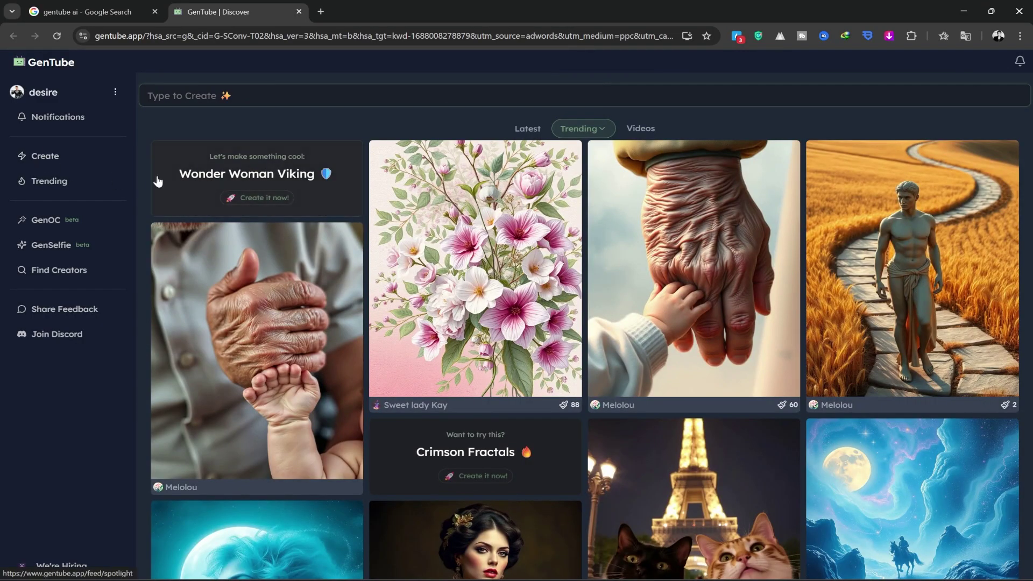
click(79, 163)
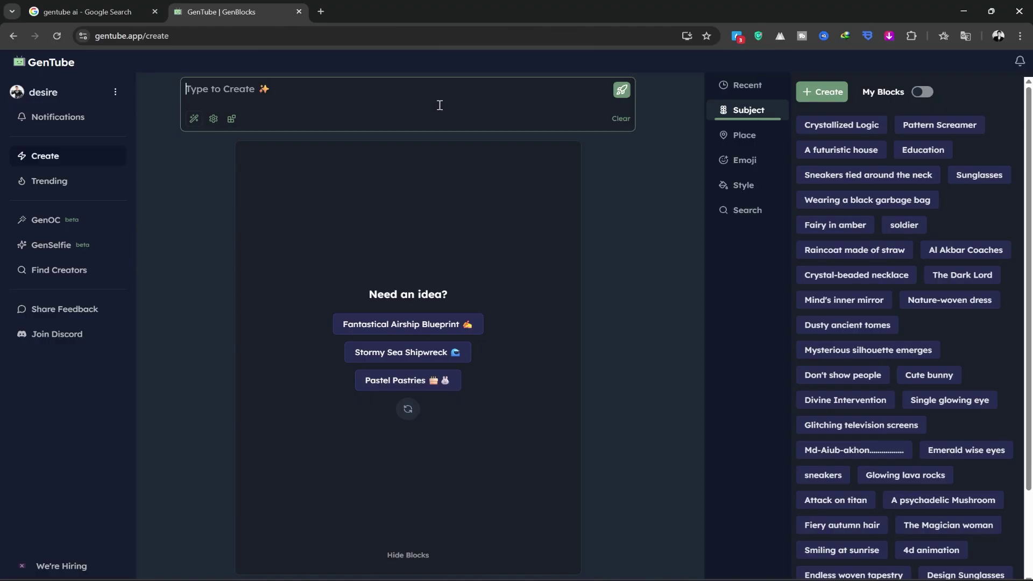
scroll(900, 450, down, 3)
scroll(817, 329, up, 3)
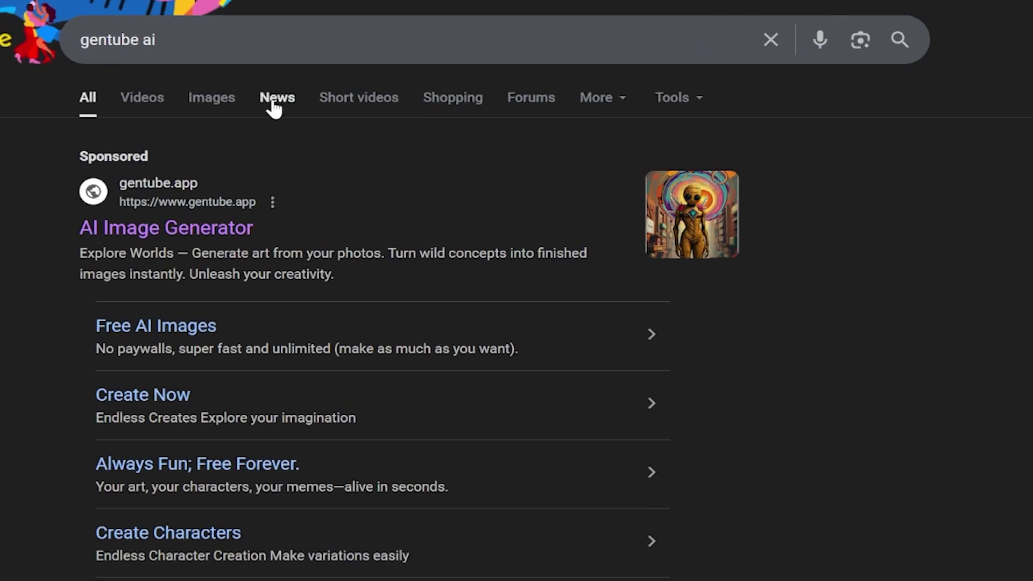
Step: Search Google for 'chat gpt'
text(chat gpt)
key(Return)
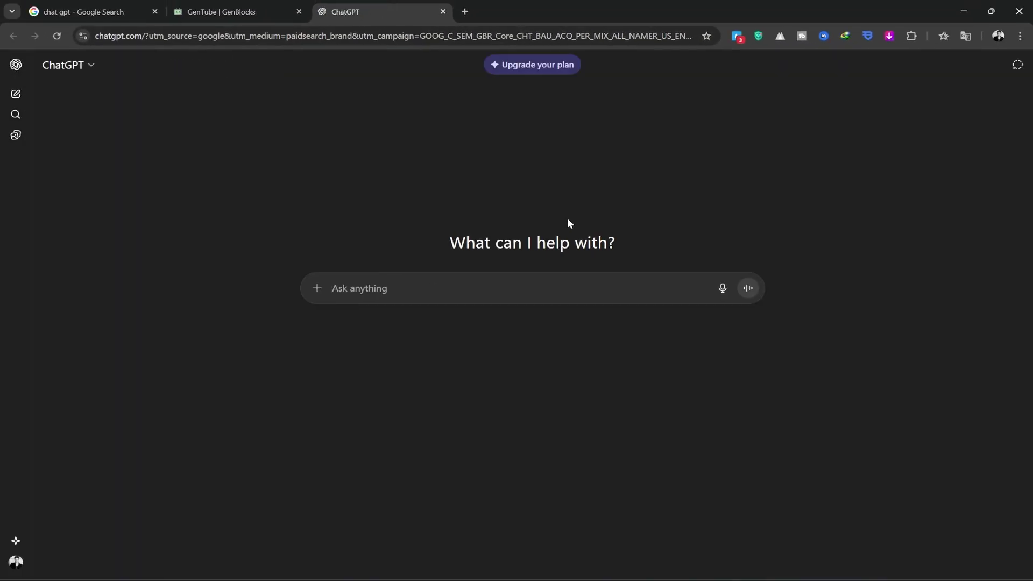
Step: Ask ChatGPT to 'give me some viral realistic portrait prompt' and copy the Cinematic Close-Up prompt
text(gi)
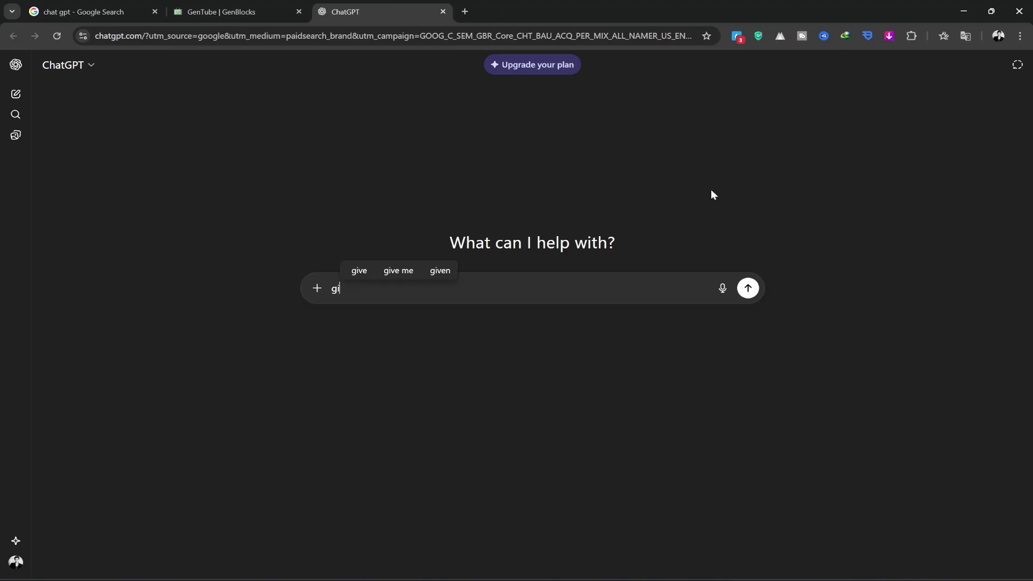
text(ve me some)
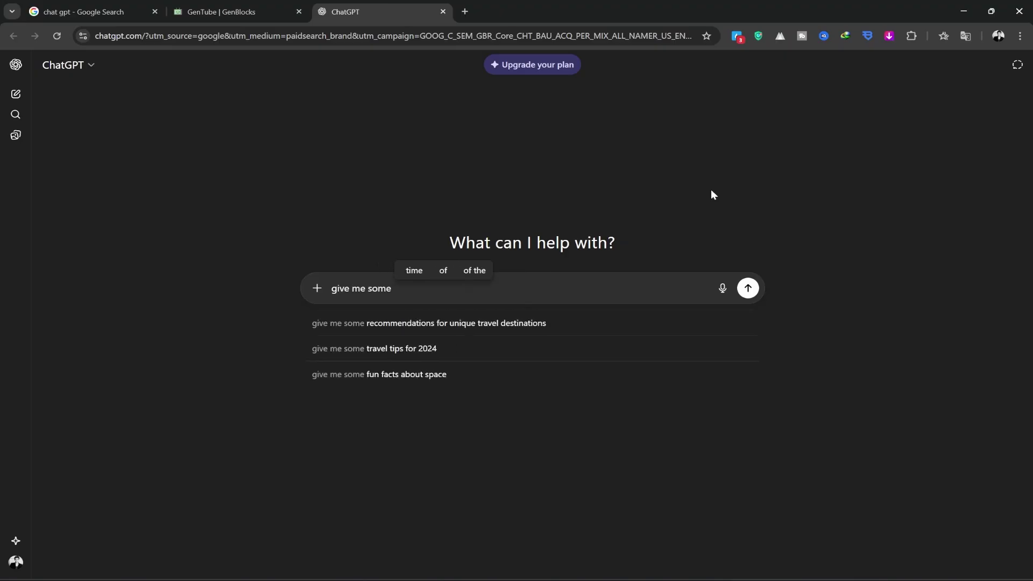
text( viral realistic)
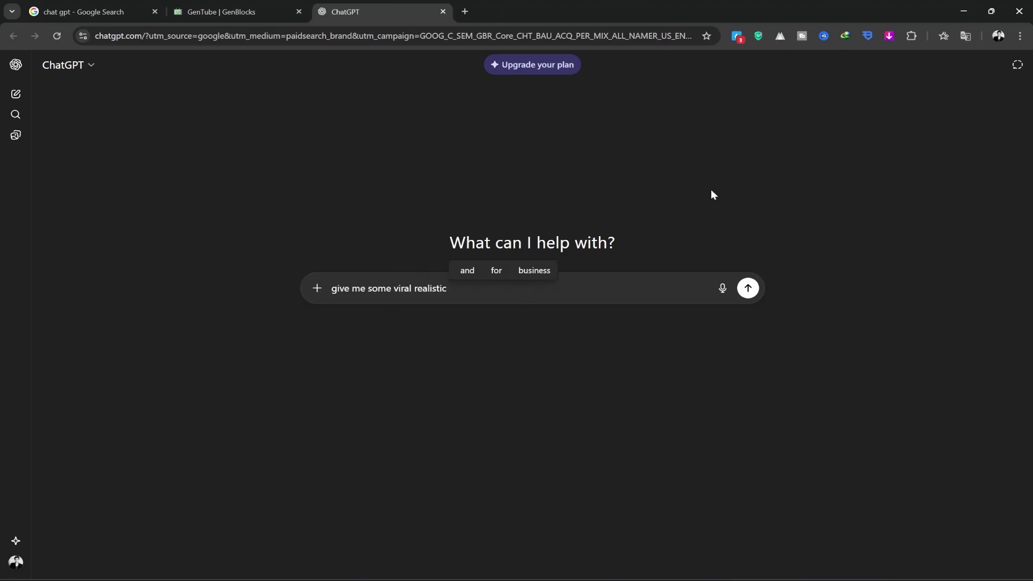
text( portrait prompt)
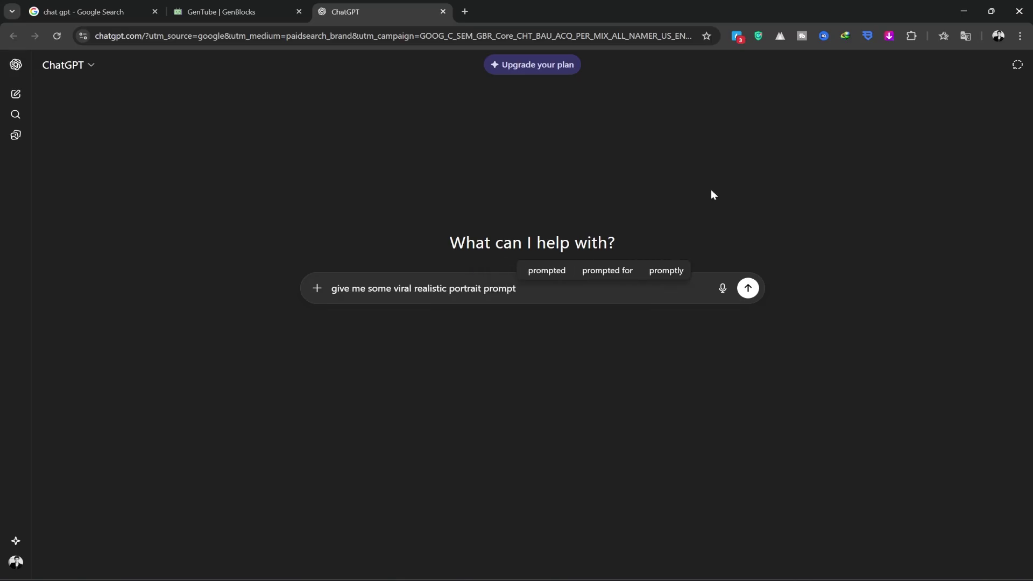
key(Return)
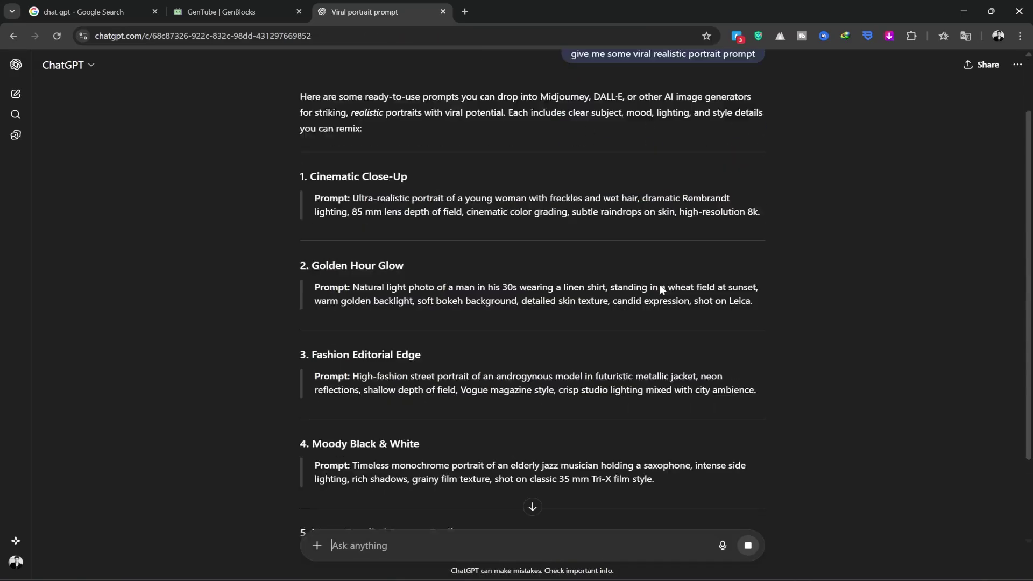
scroll(657, 276, up, 6)
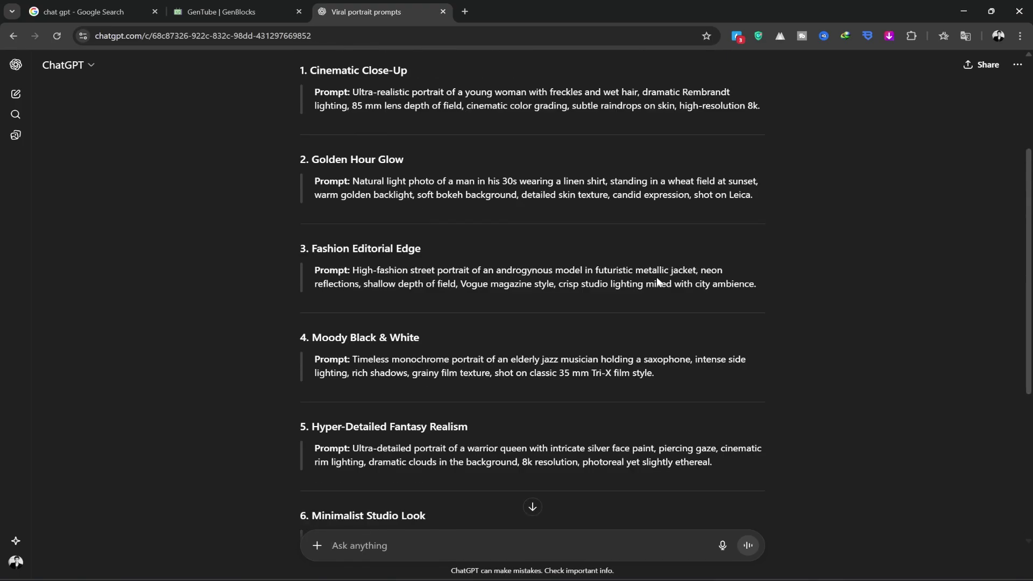
scroll(411, 365, up, 2)
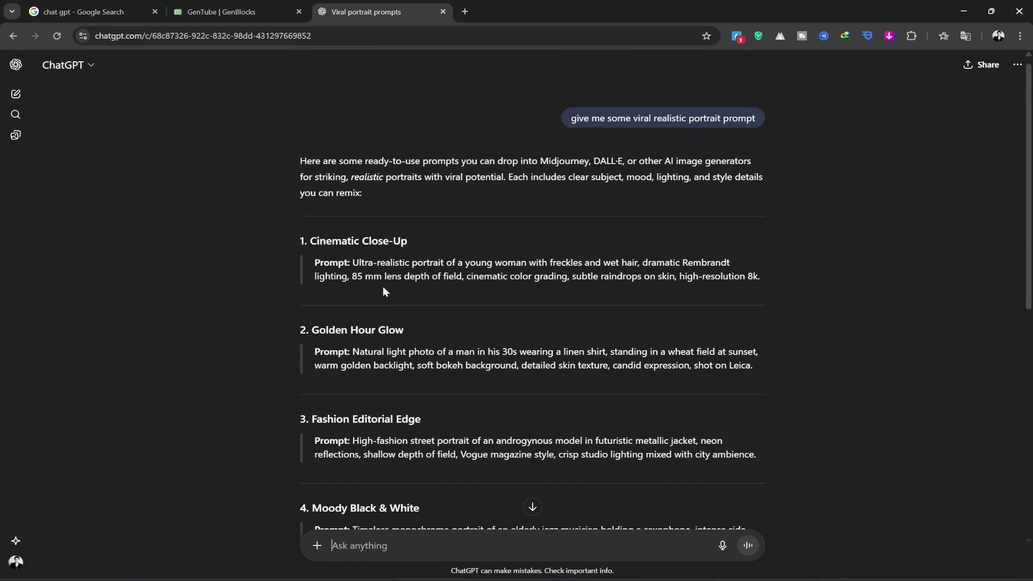
drag(353, 263, 760, 277)
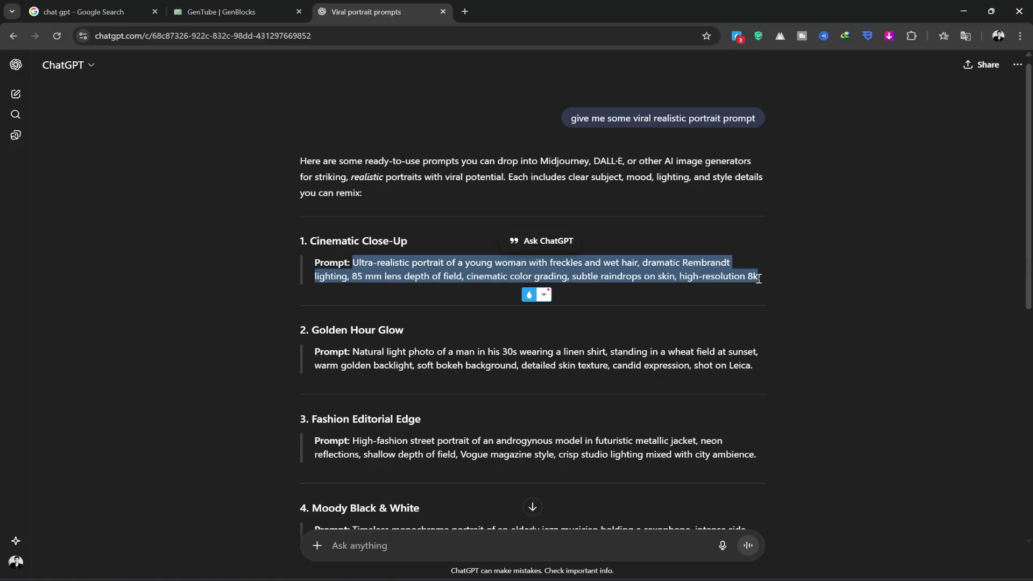
right_click(617, 265)
click(655, 279)
Step: Generate a GenTube portrait from the pasted Cinematic Close-Up prompt and like it
click(206, 12)
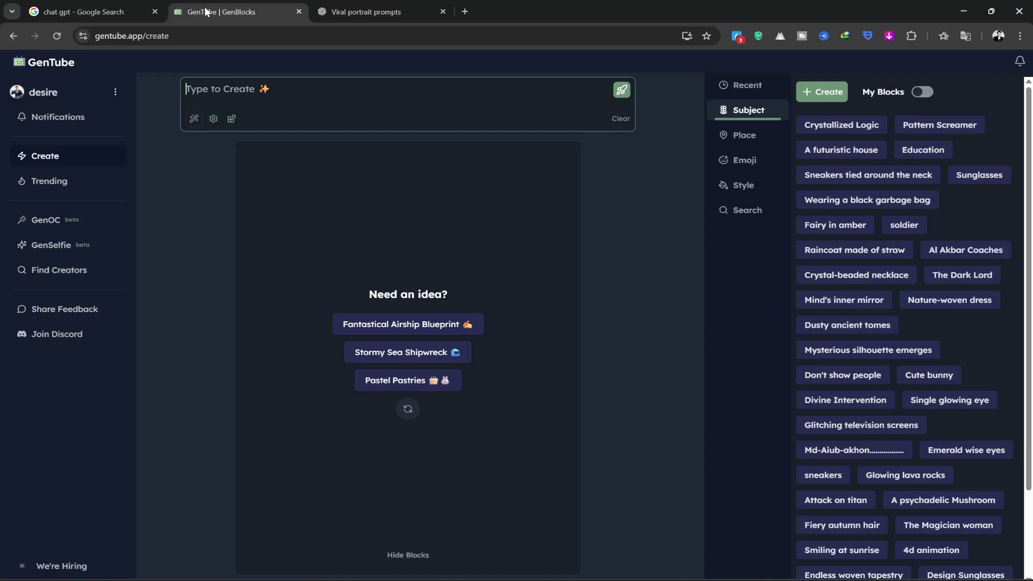
right_click(205, 89)
click(249, 200)
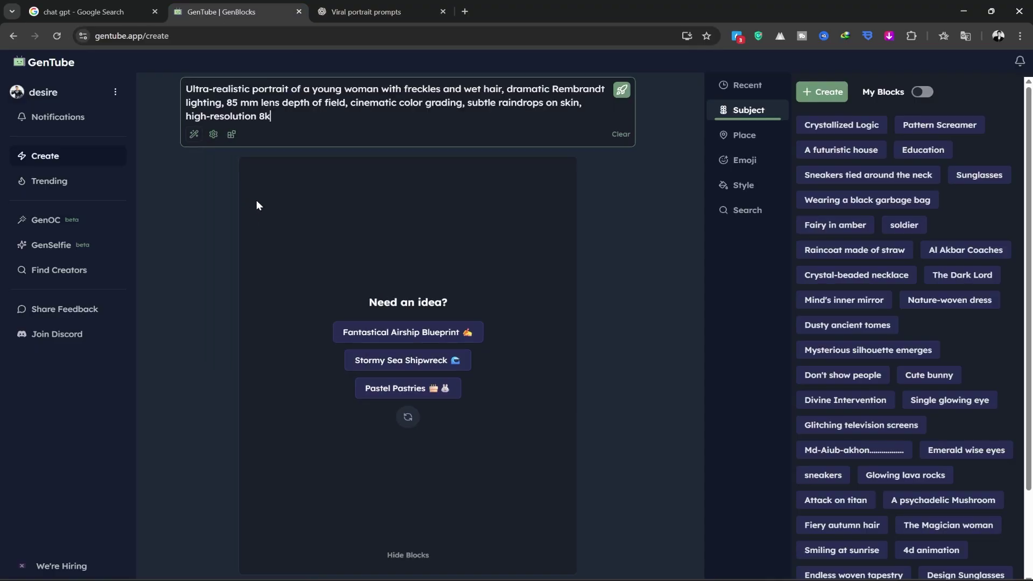
key(Return)
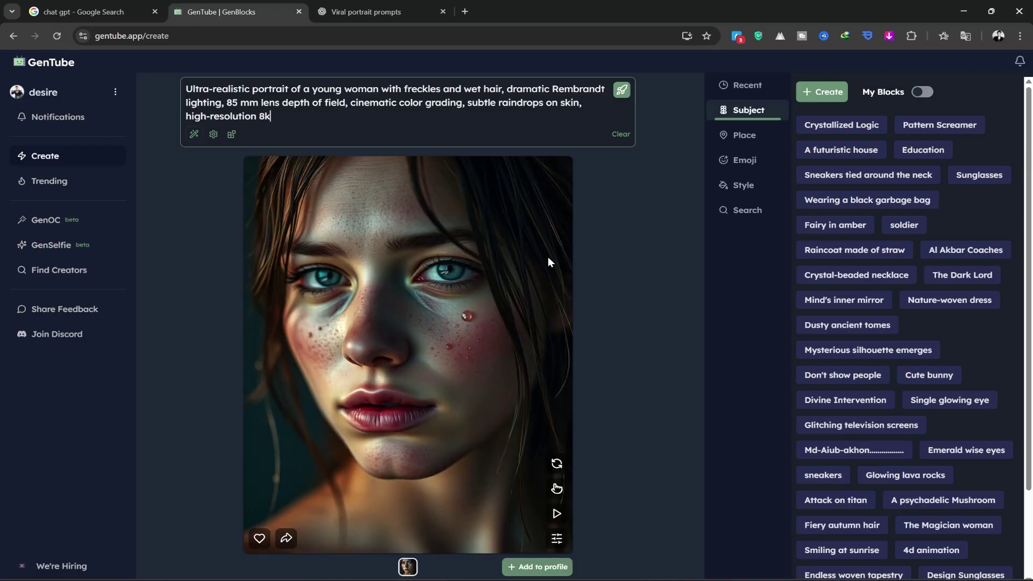
click(260, 539)
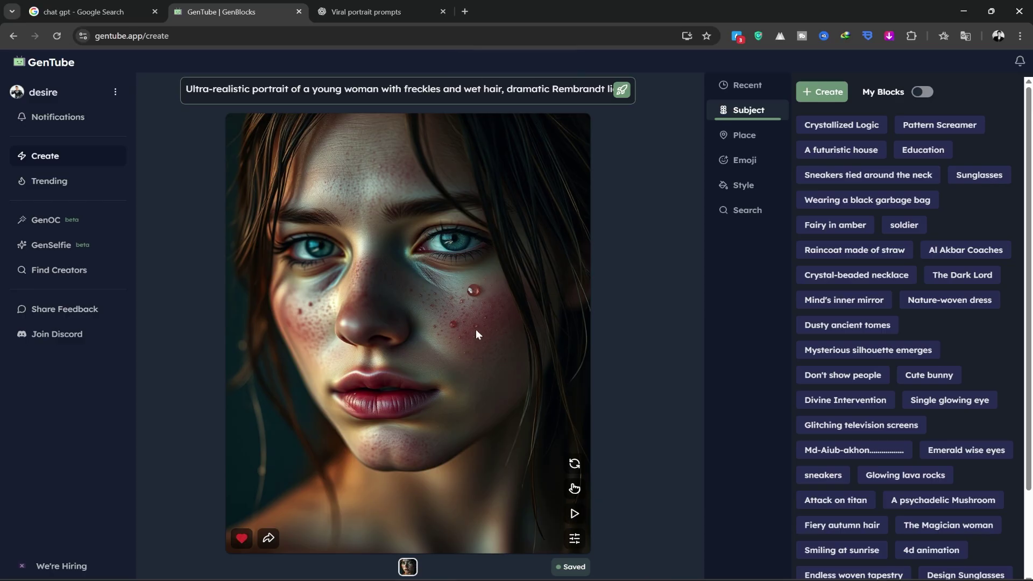
Step: Save the freckled portrait as 01.jpeg and expand the full prompt
right_click(466, 211)
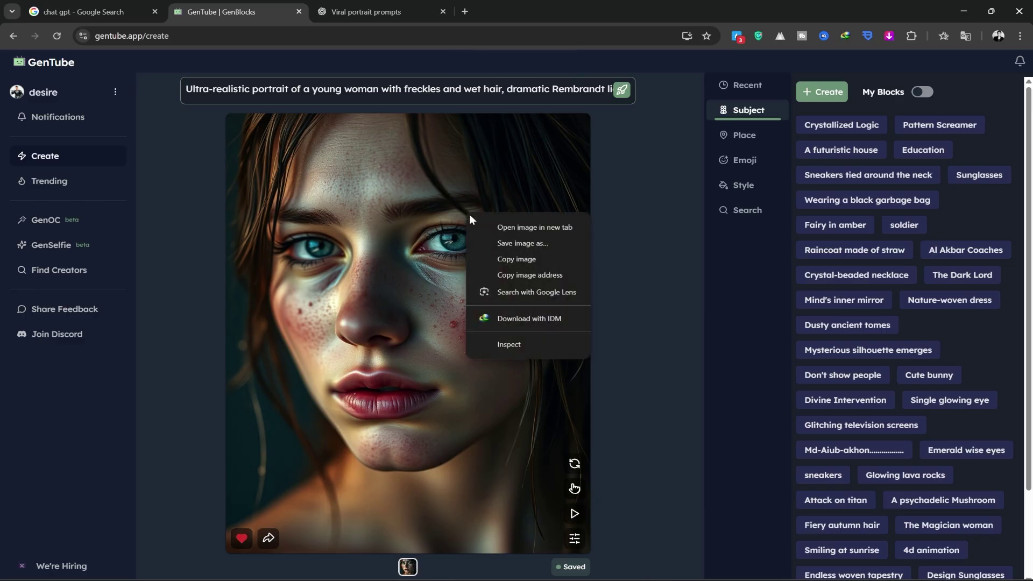
click(508, 243)
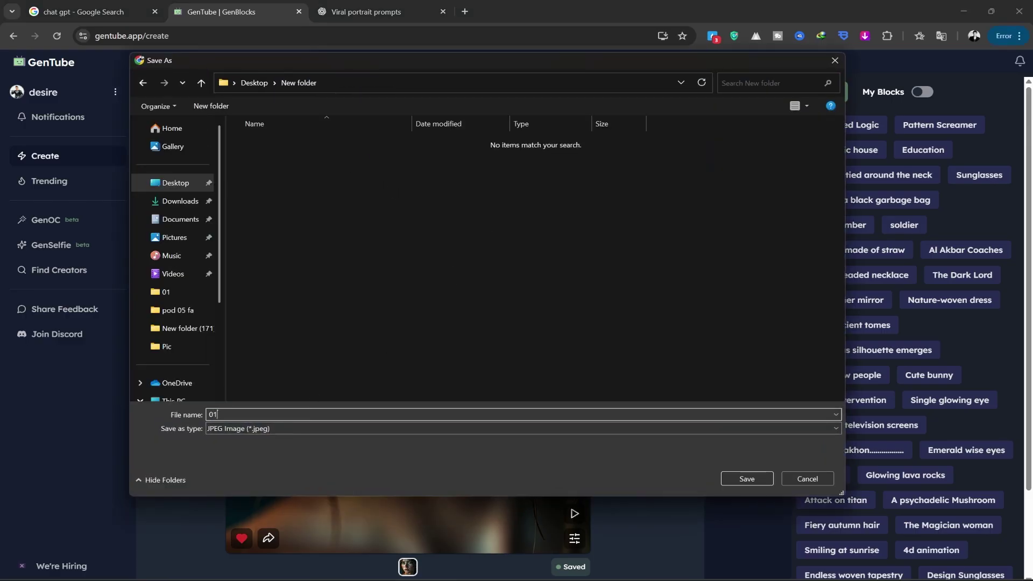
text(01)
key(Return)
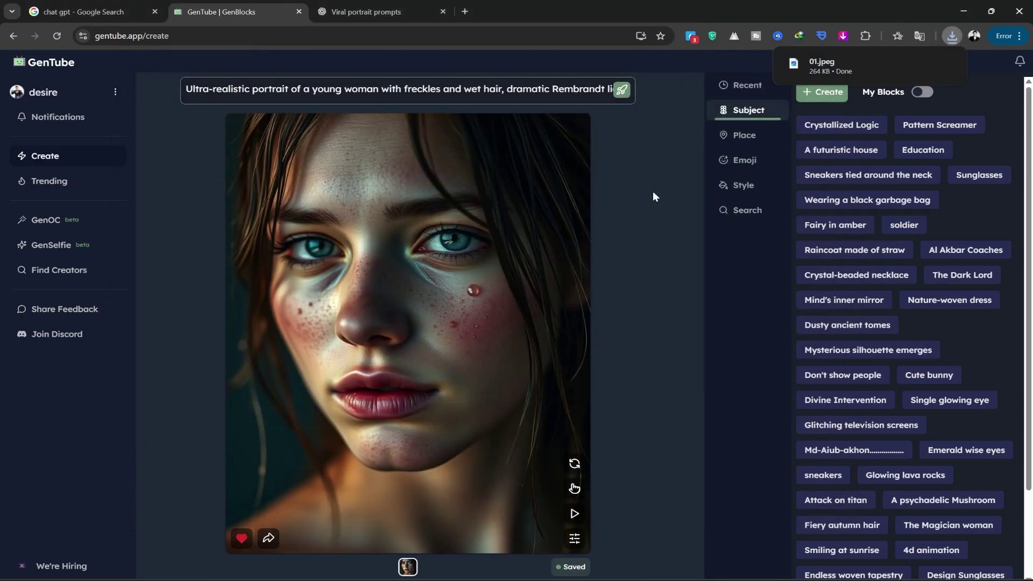
click(387, 94)
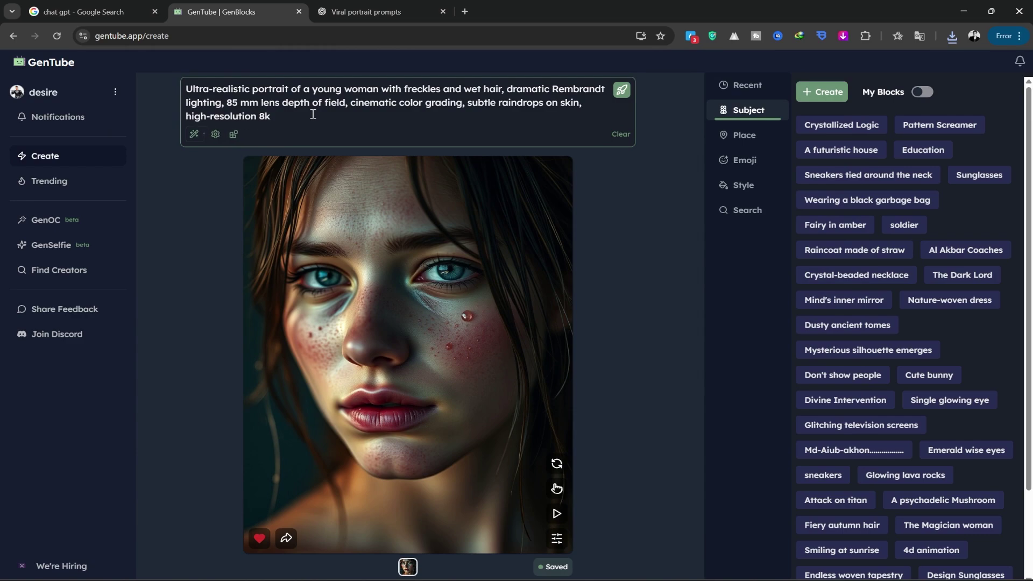
Step: Switch the aspect ratio to 16:9 and add the widescreen portrait to the profile
click(213, 135)
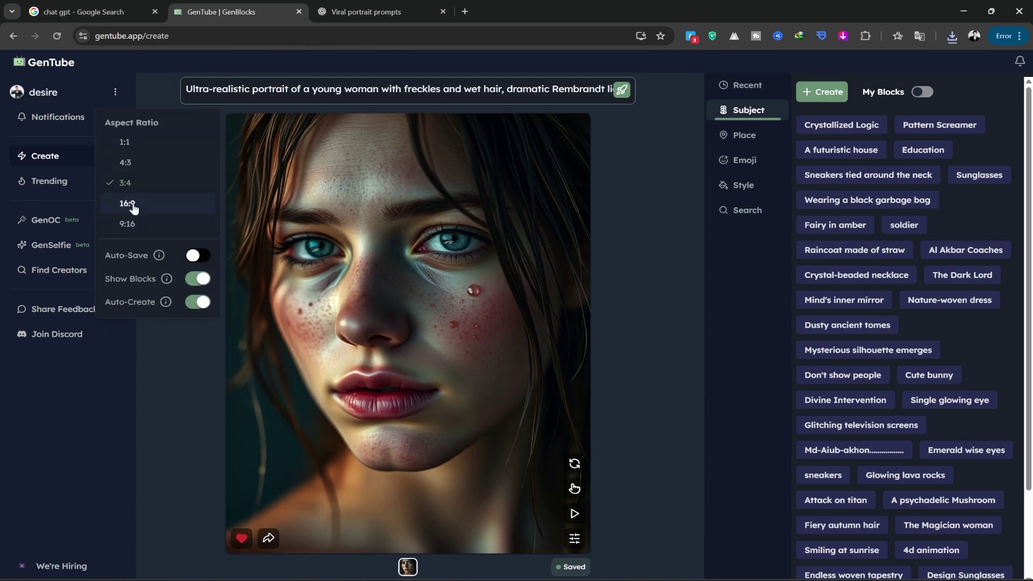
click(128, 204)
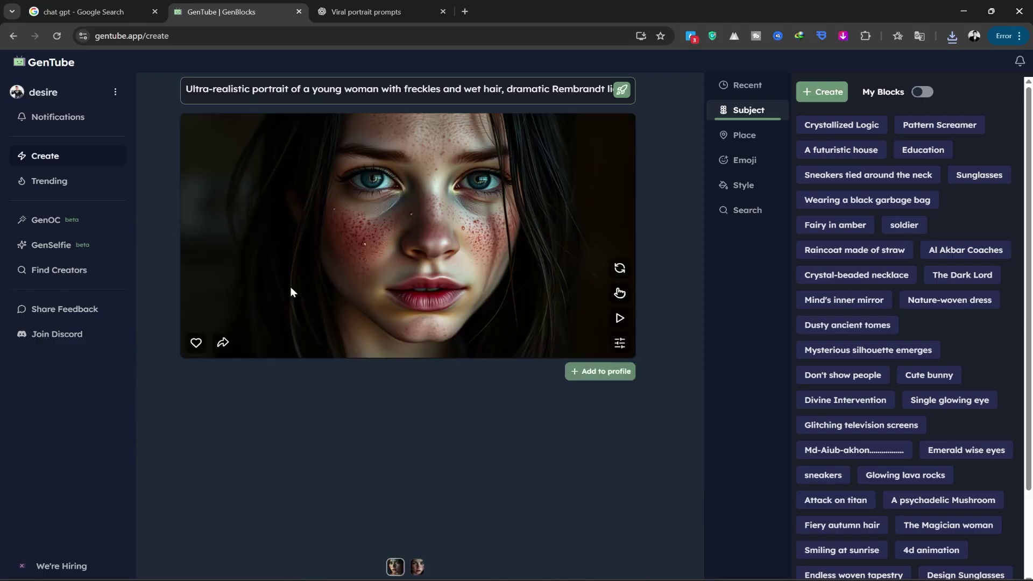
click(197, 343)
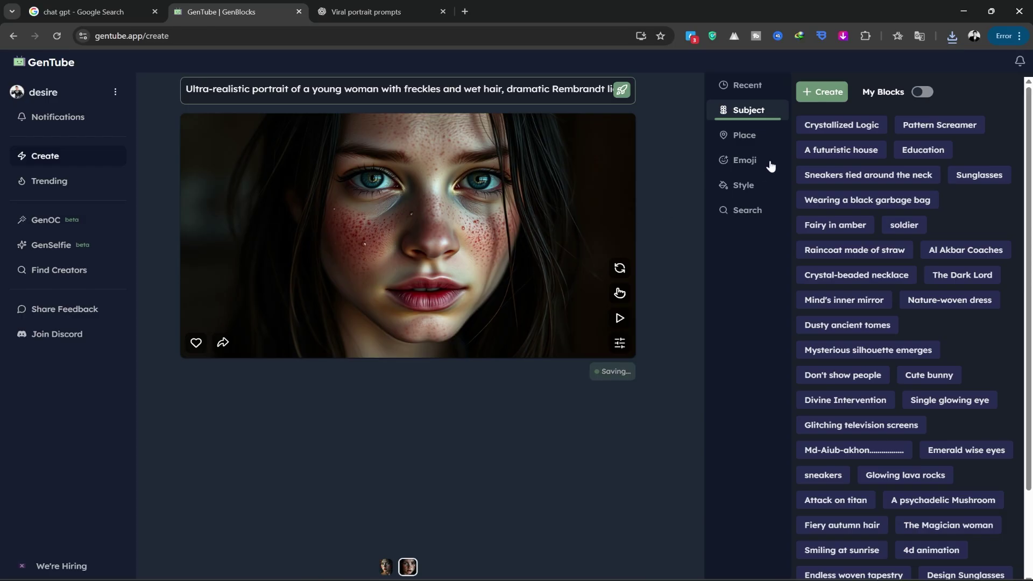
Step: Open 01.jpeg from Chrome downloads in Photos, zoom in, and close it
click(953, 36)
click(832, 83)
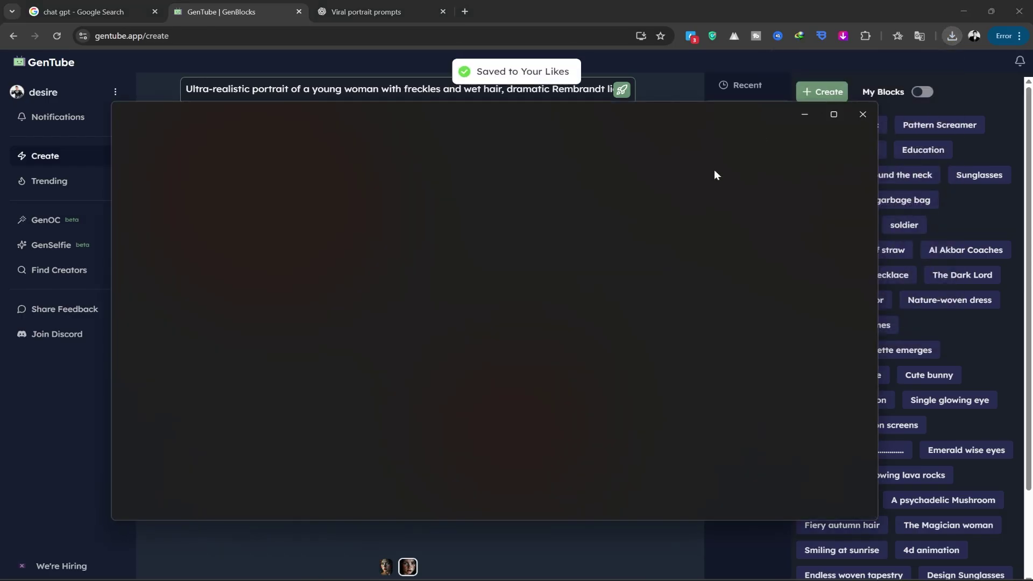
scroll(525, 251, up, 5)
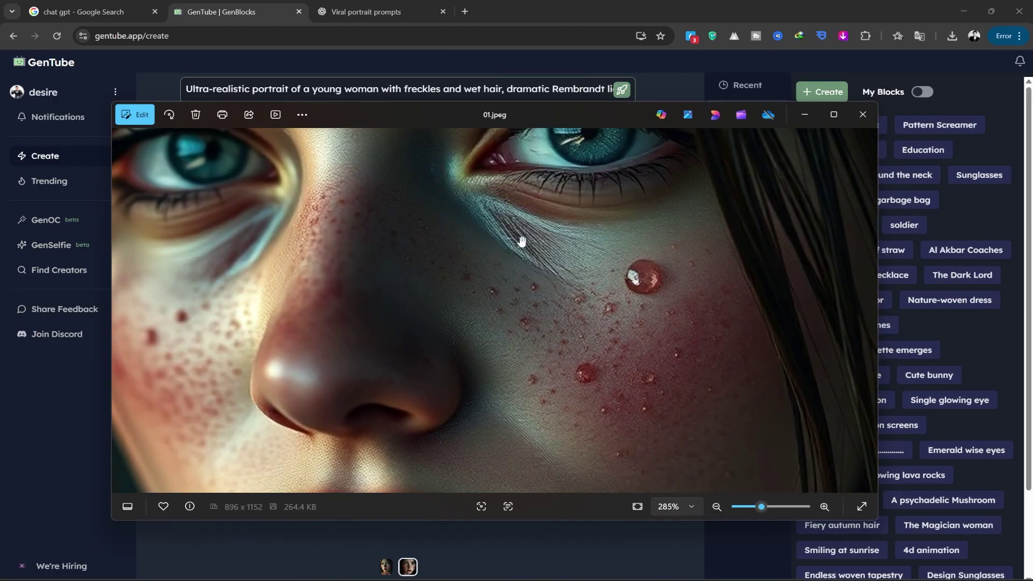
scroll(623, 292, down, 5)
click(862, 114)
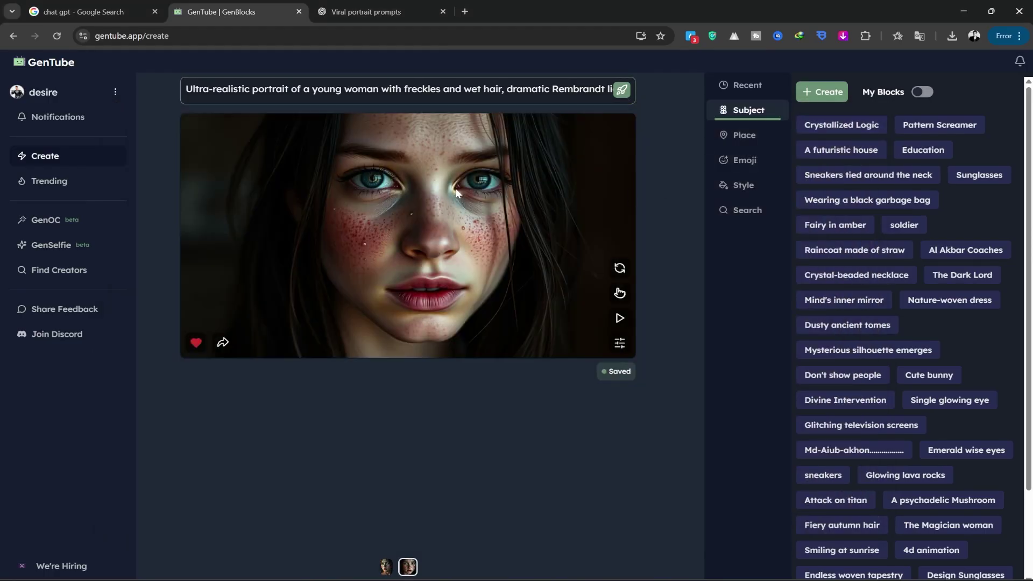
Step: Download the widescreen portrait as download.jpeg and inspect it zoomed in Photos
right_click(455, 189)
click(499, 220)
click(745, 480)
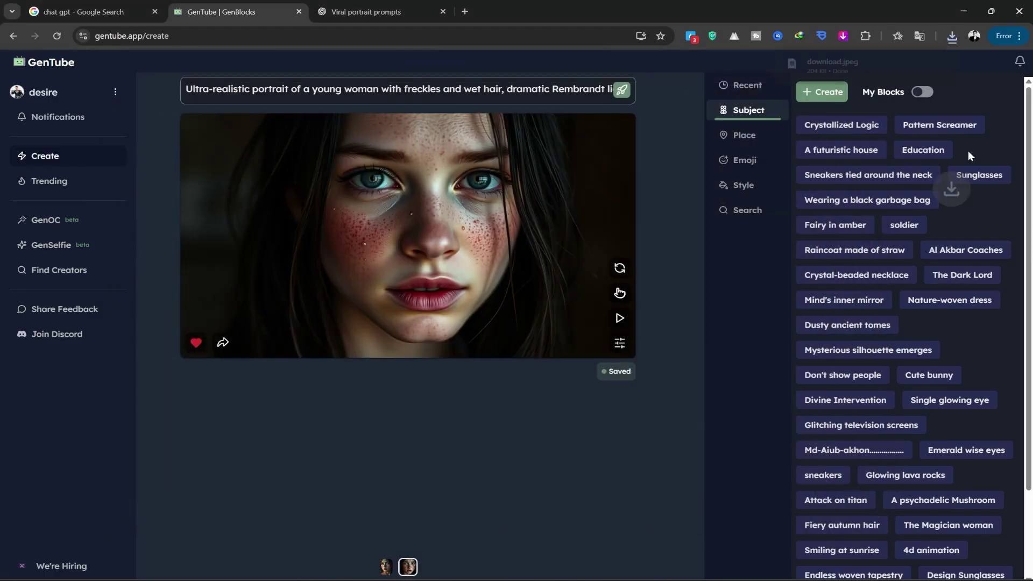
click(872, 61)
scroll(445, 339, up, 2)
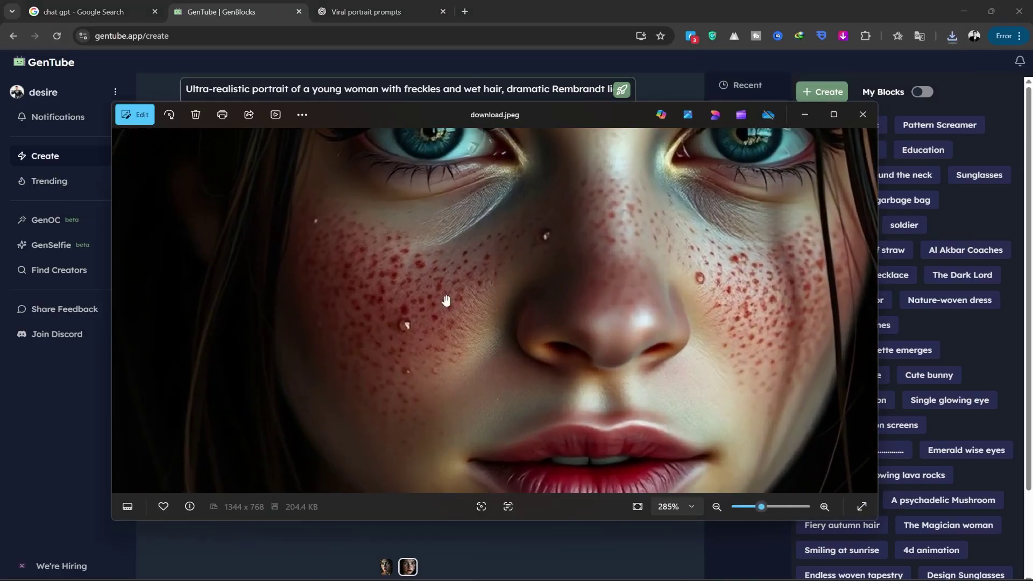
scroll(535, 303, down, 4)
scroll(431, 223, up, 6)
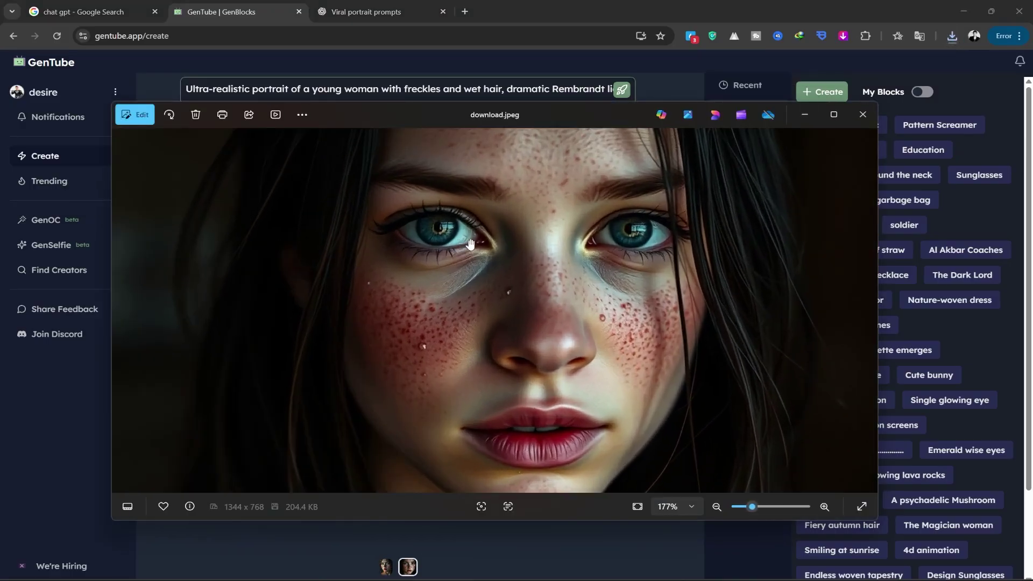
scroll(571, 297, down, 7)
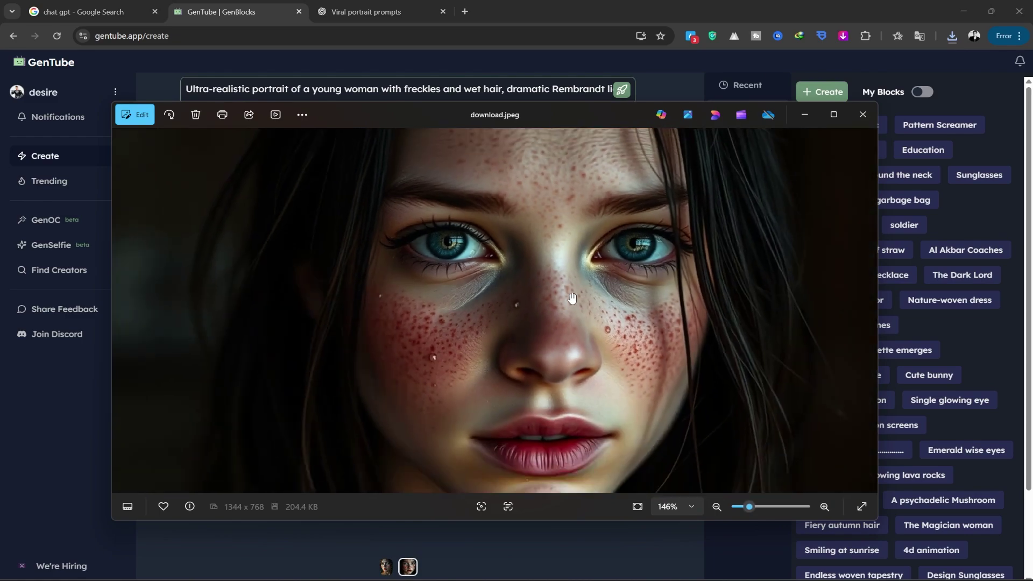
click(863, 114)
click(258, 88)
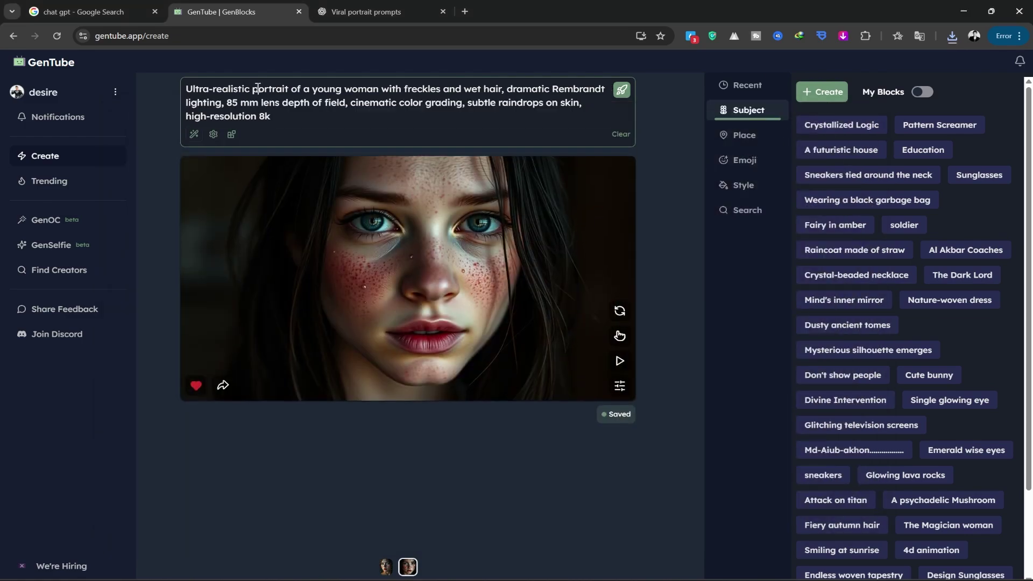
click(231, 135)
click(395, 135)
scroll(882, 244, down, 2)
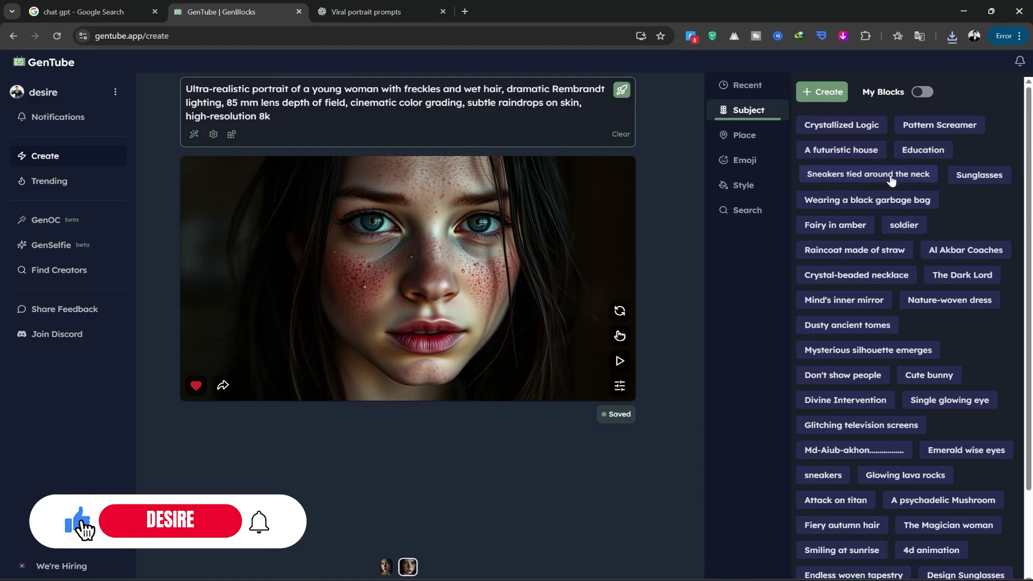
scroll(892, 181, down, 2)
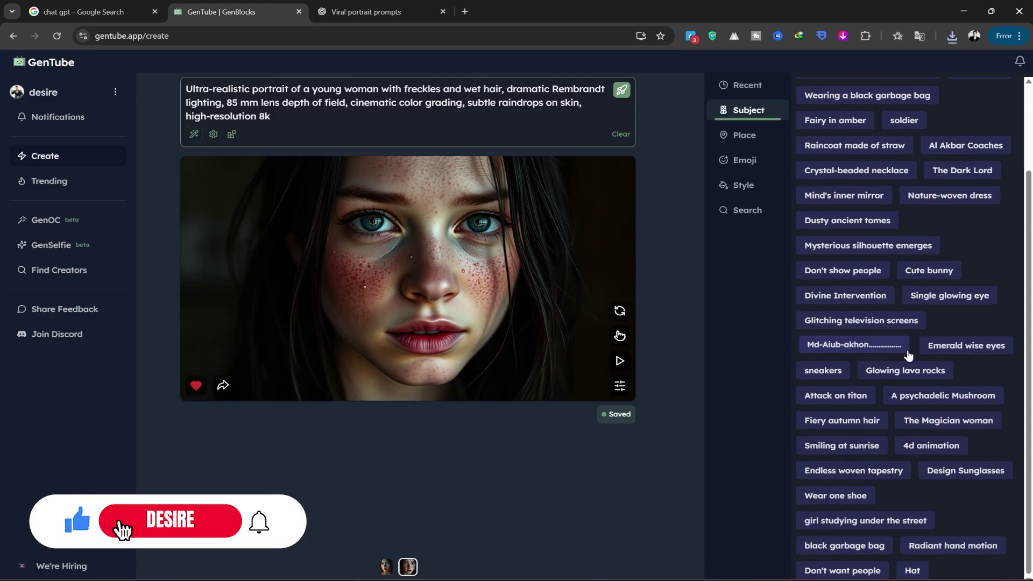
click(926, 495)
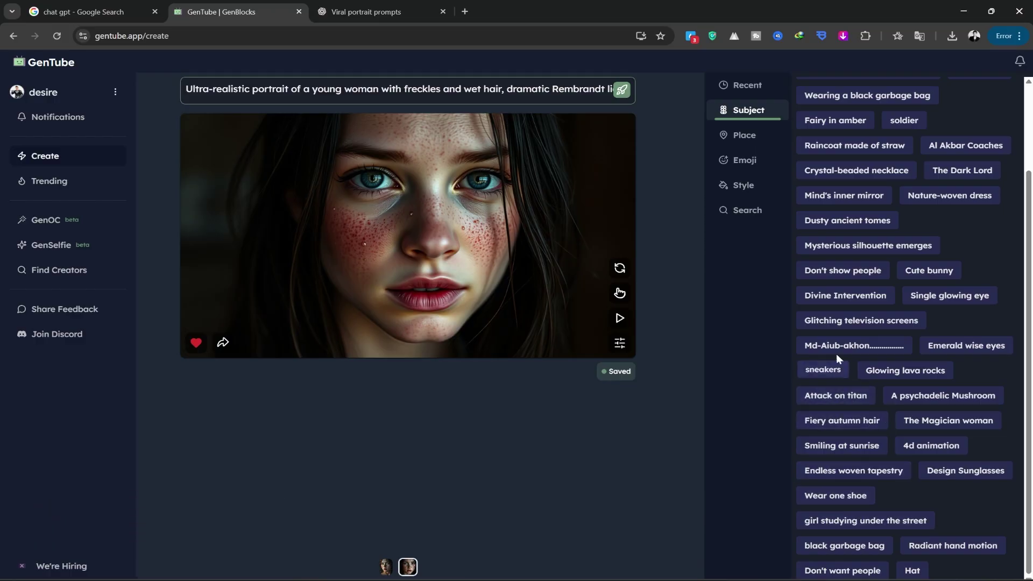
Step: Add the Glitching television screens block, like the new portrait, and download it as download (1).jpeg
click(841, 325)
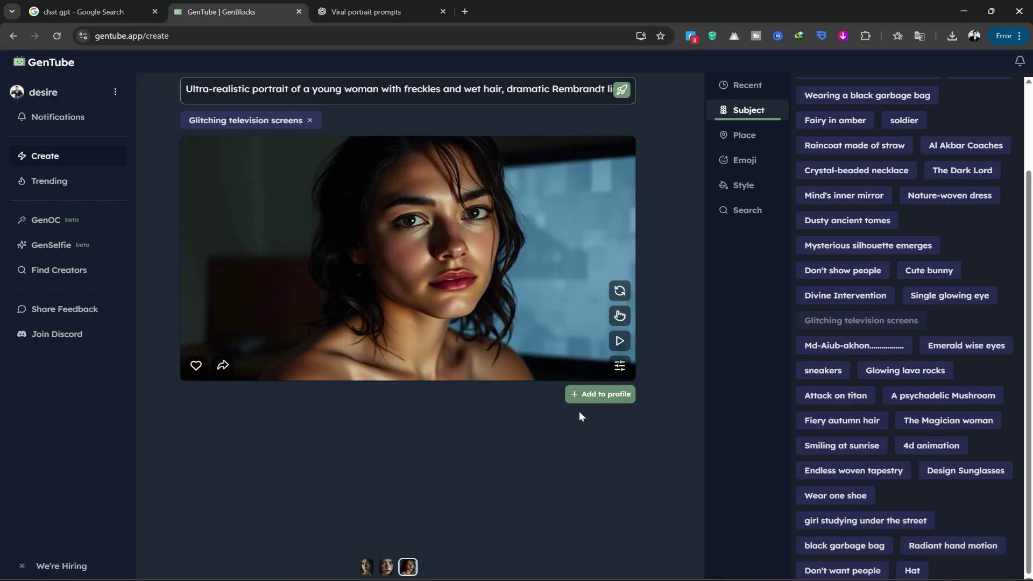
click(195, 366)
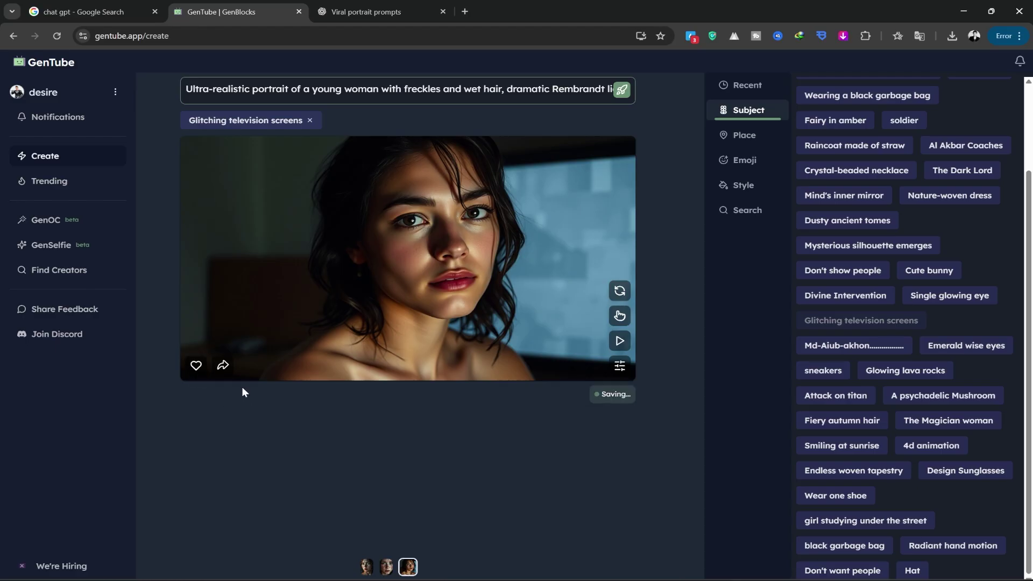
right_click(463, 218)
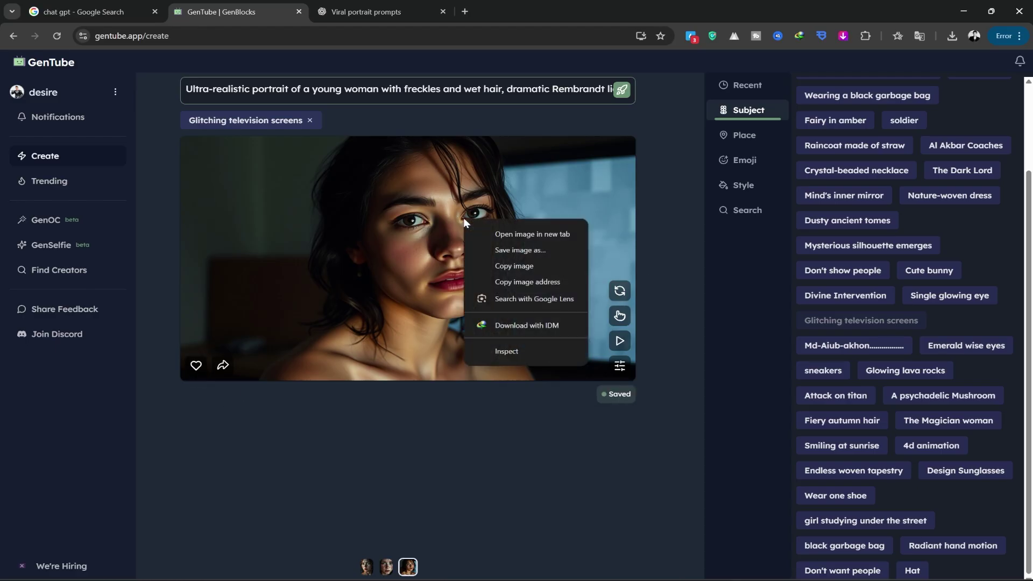
click(532, 249)
click(746, 478)
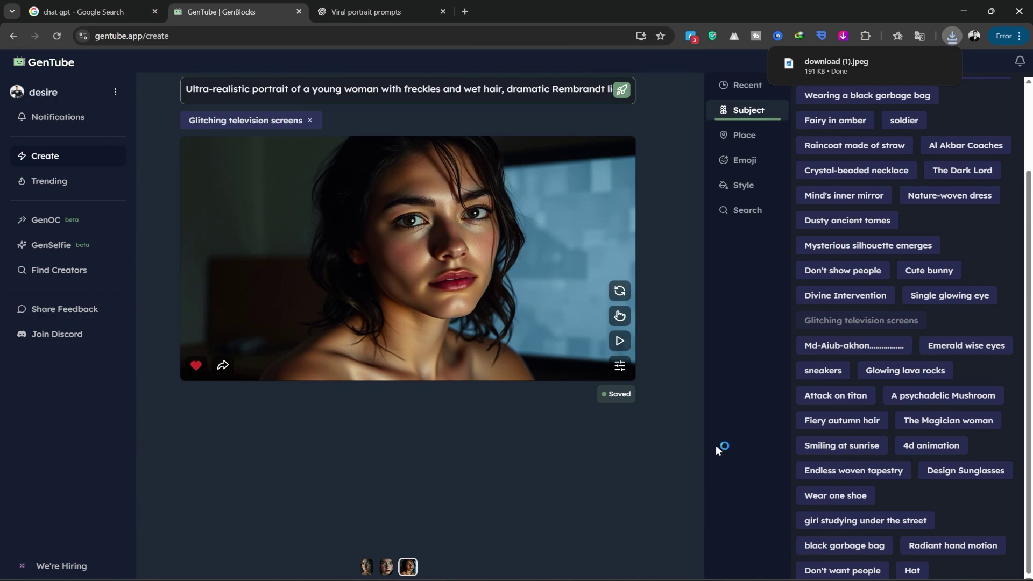
Step: Blend styles: set the top style to Baroque, shift the mix, and replace Watercolor with Realism
click(620, 318)
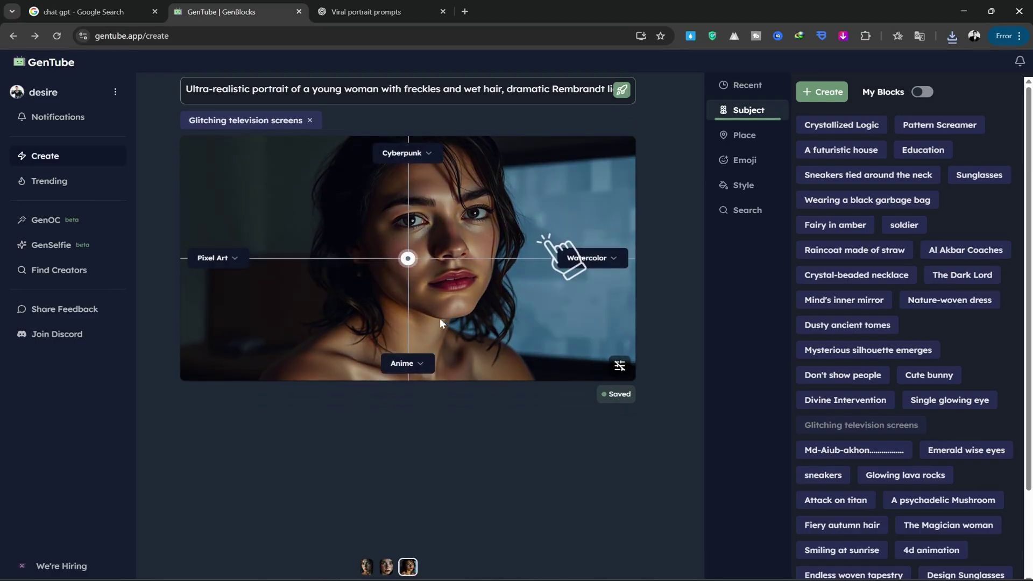
click(404, 153)
click(401, 209)
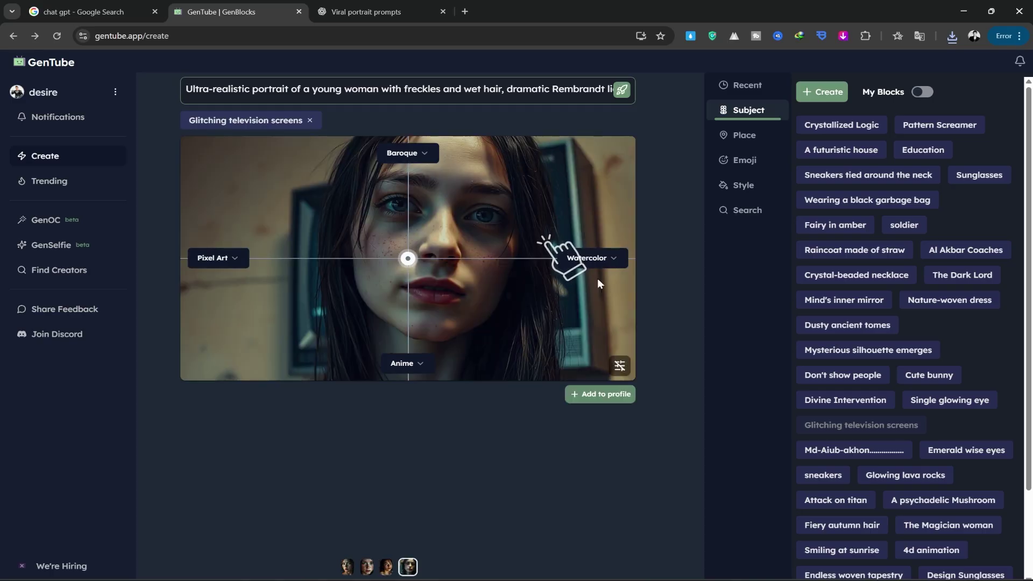
click(614, 258)
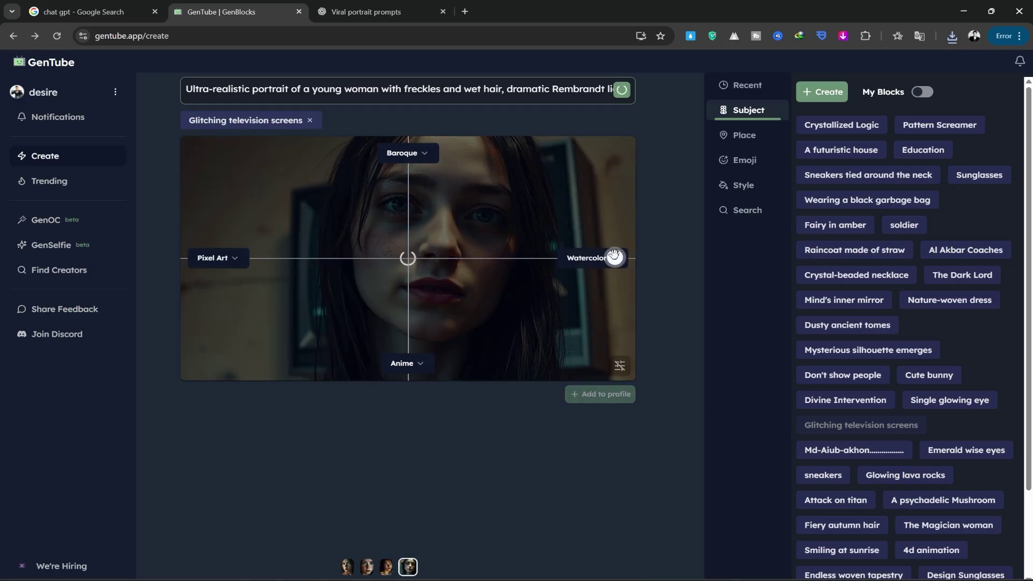
drag(614, 258, 605, 178)
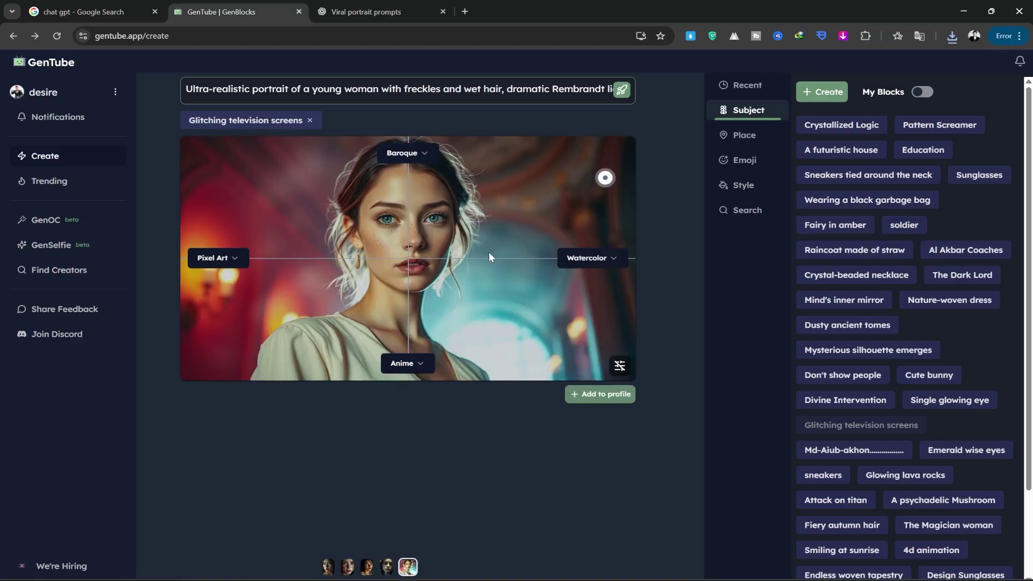
click(495, 218)
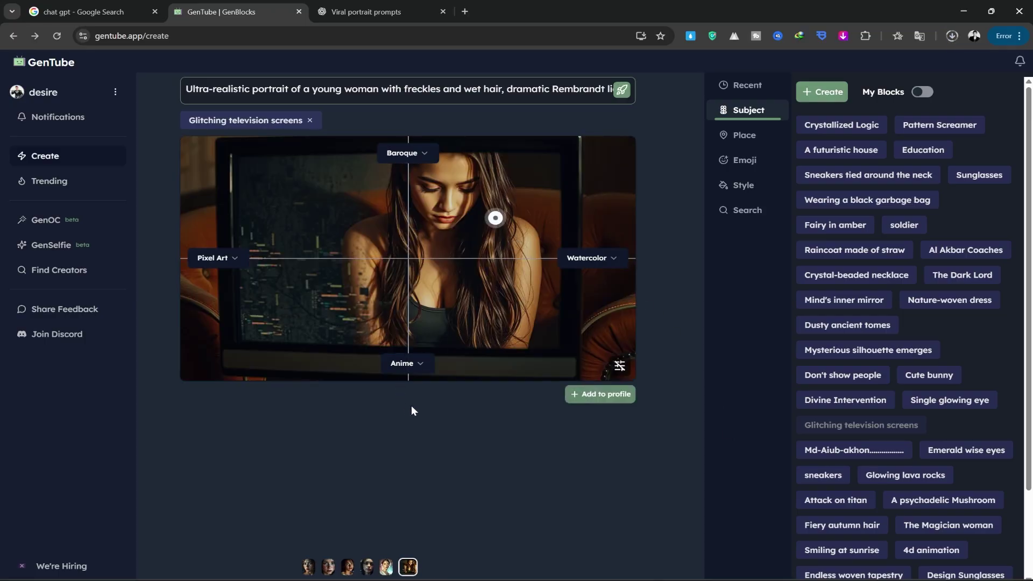
click(611, 259)
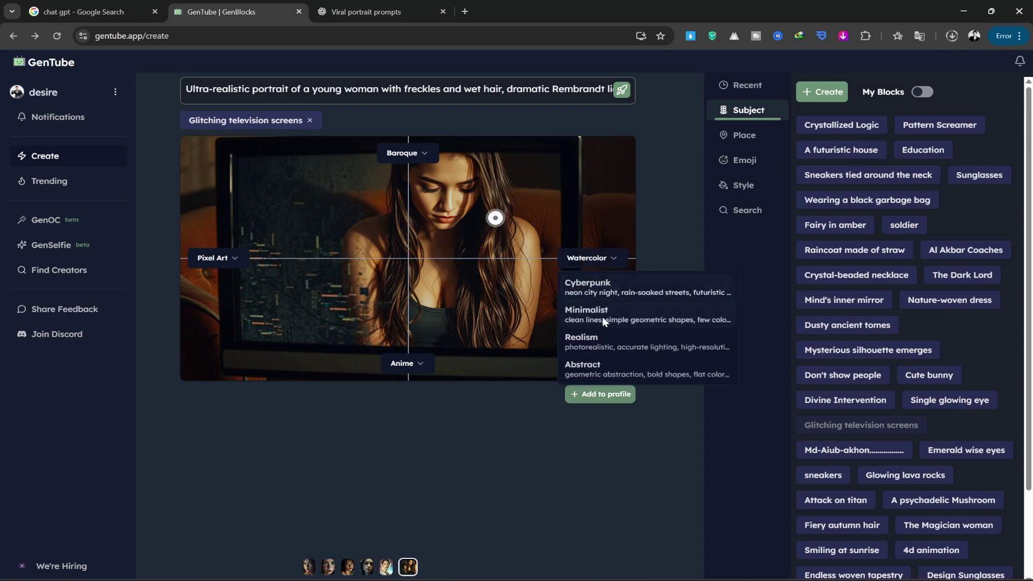
click(597, 345)
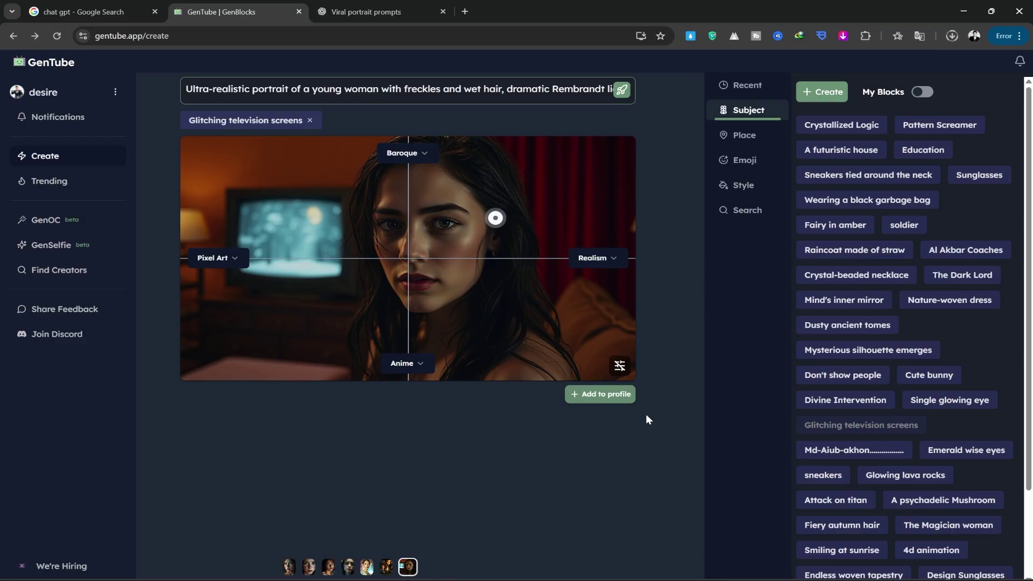
Step: Add the current variant to the profile and regenerate new style-mix variants from the warm TV-room portrait
click(600, 396)
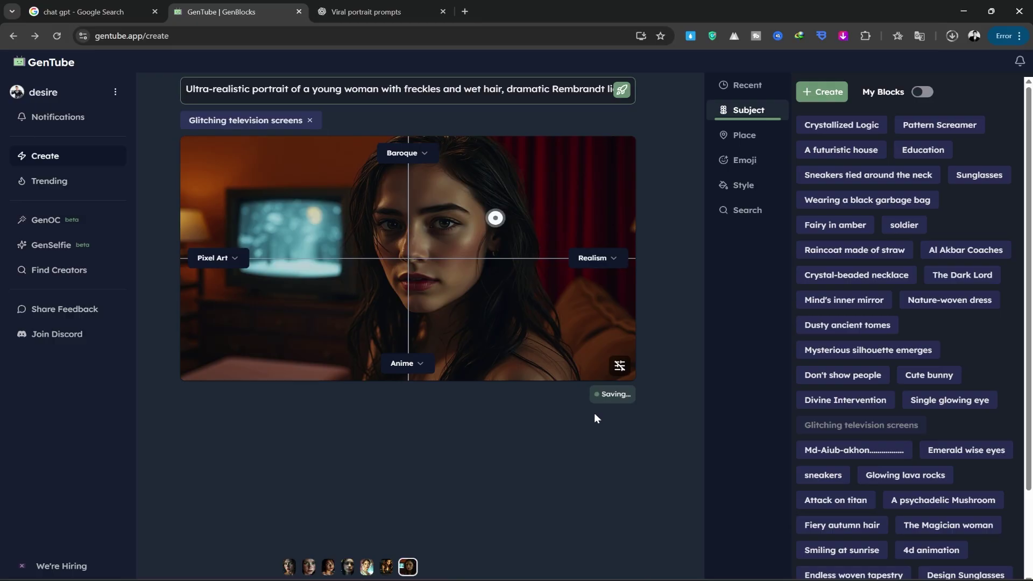
click(471, 181)
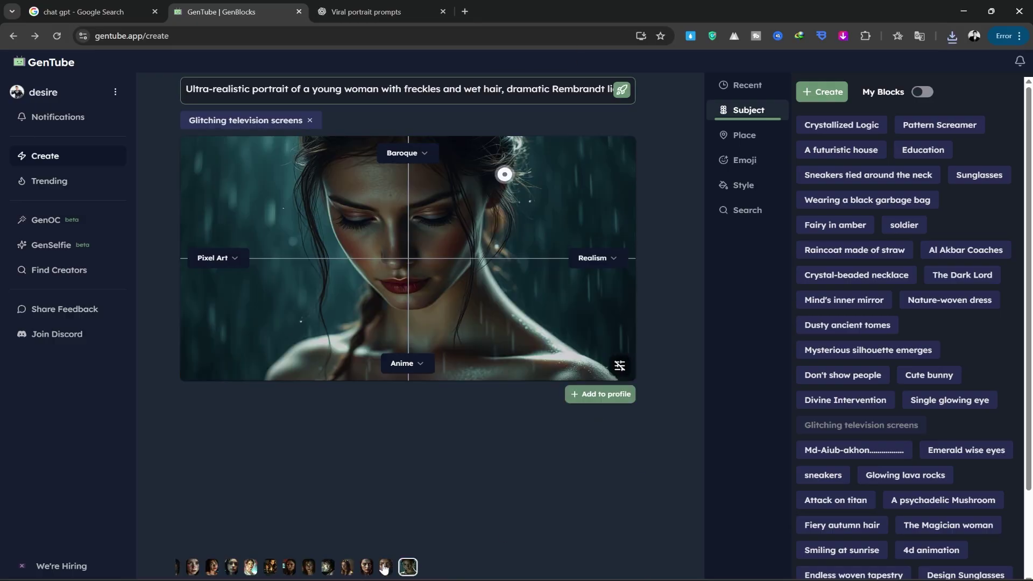
click(386, 565)
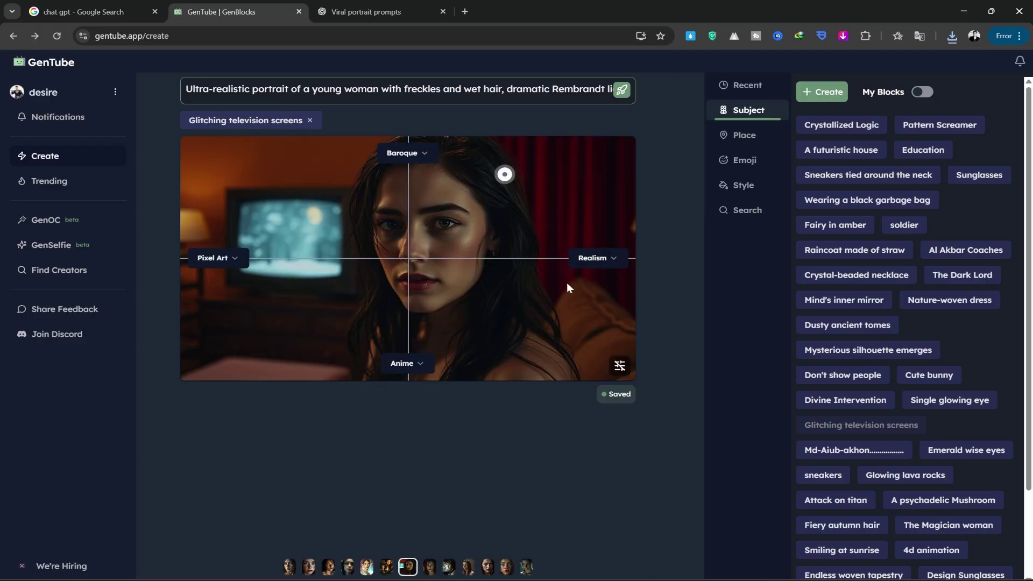
click(517, 331)
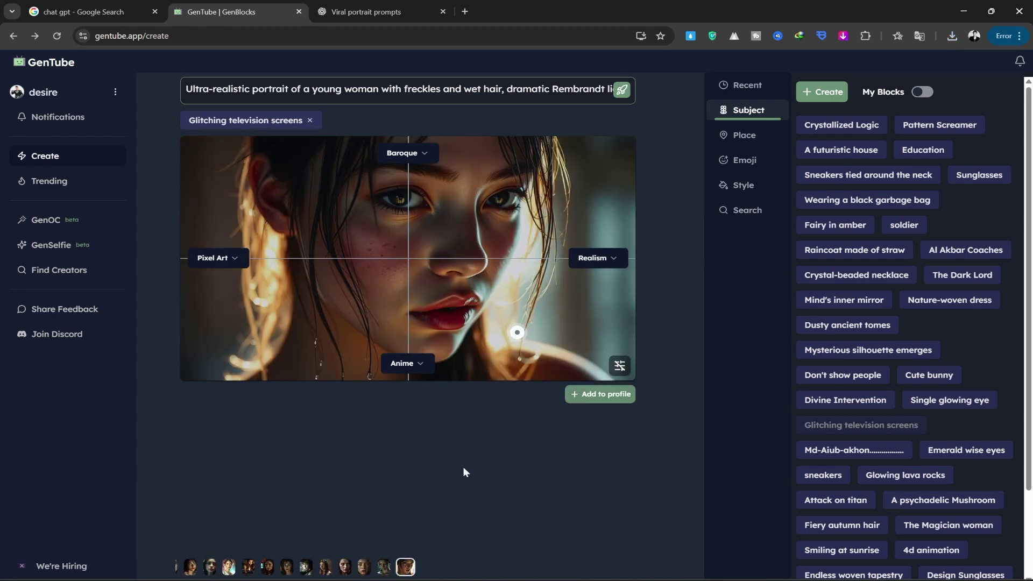
Step: Save the latest portrait as download (3).jpeg and check it in Photos
right_click(404, 567)
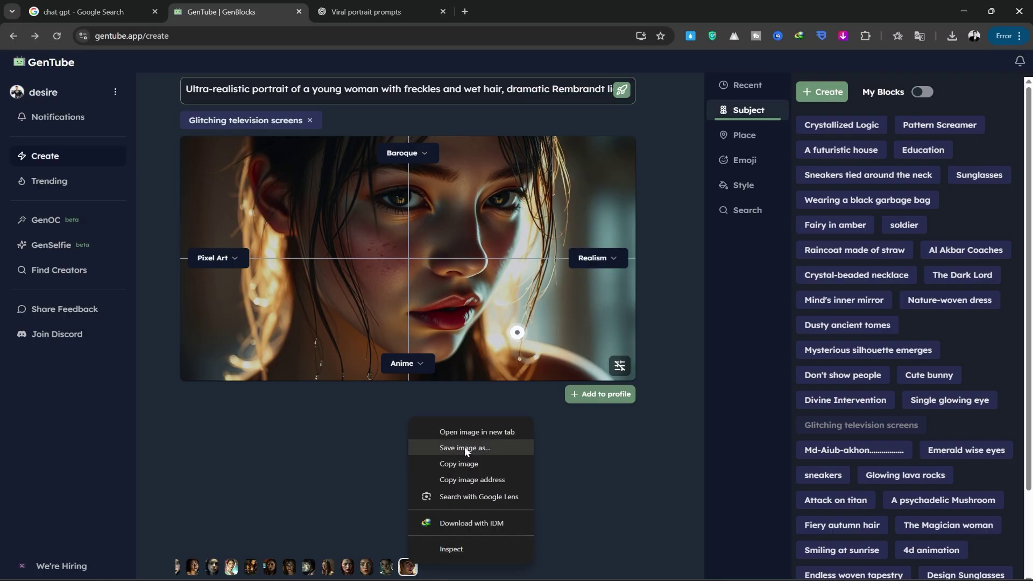
click(464, 446)
click(749, 478)
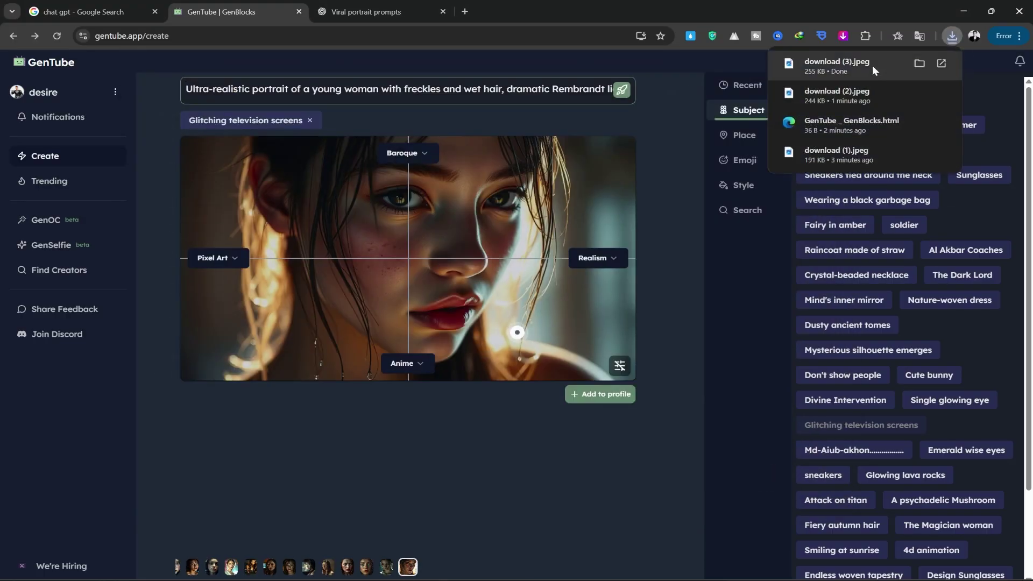
click(873, 65)
scroll(531, 259, up, 2)
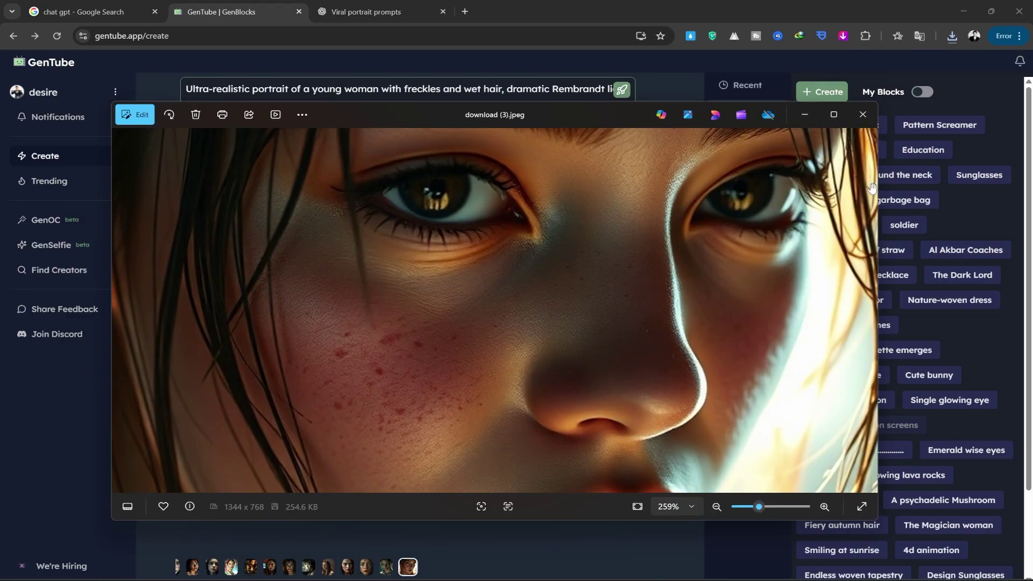
click(863, 114)
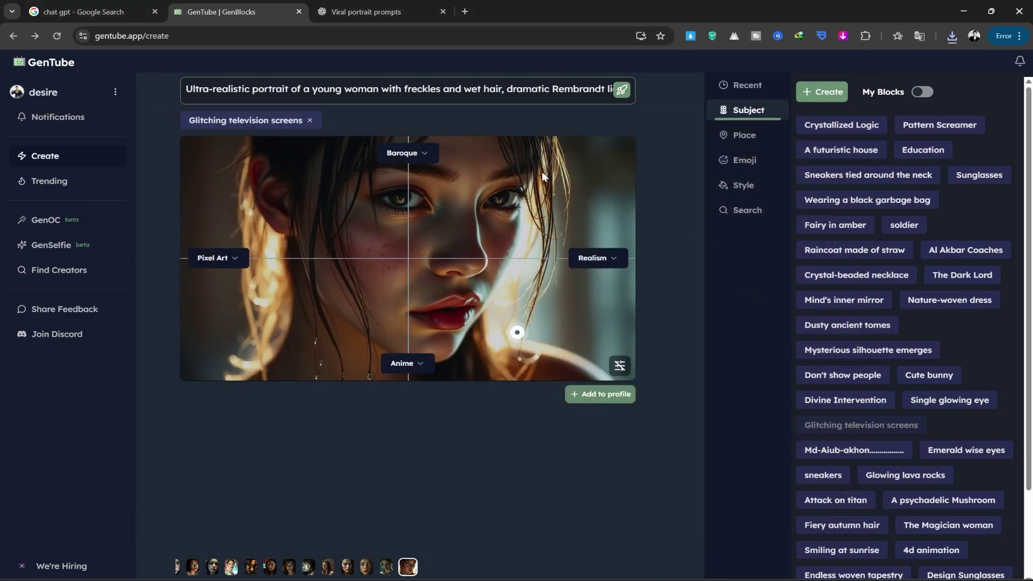
Step: Blend toward Baroque and Realism for the palace-hall portrait and save it as download (4).jpeg
click(577, 162)
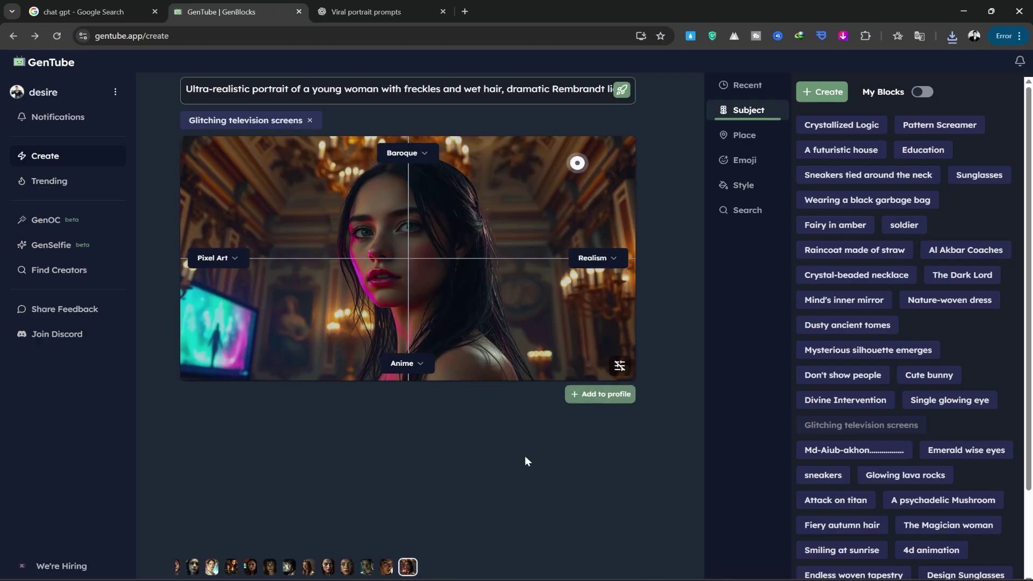
right_click(408, 566)
click(455, 454)
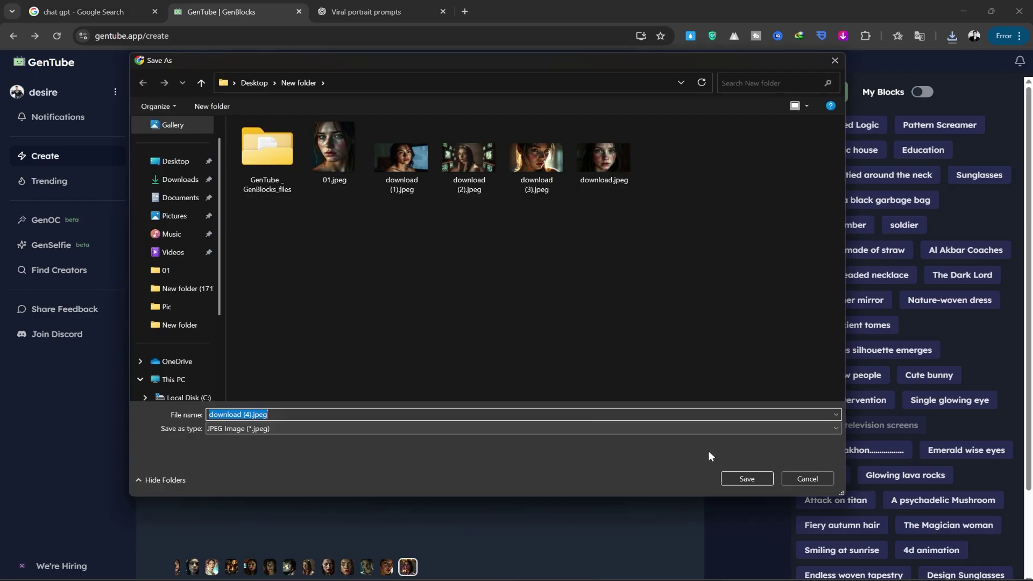
click(735, 475)
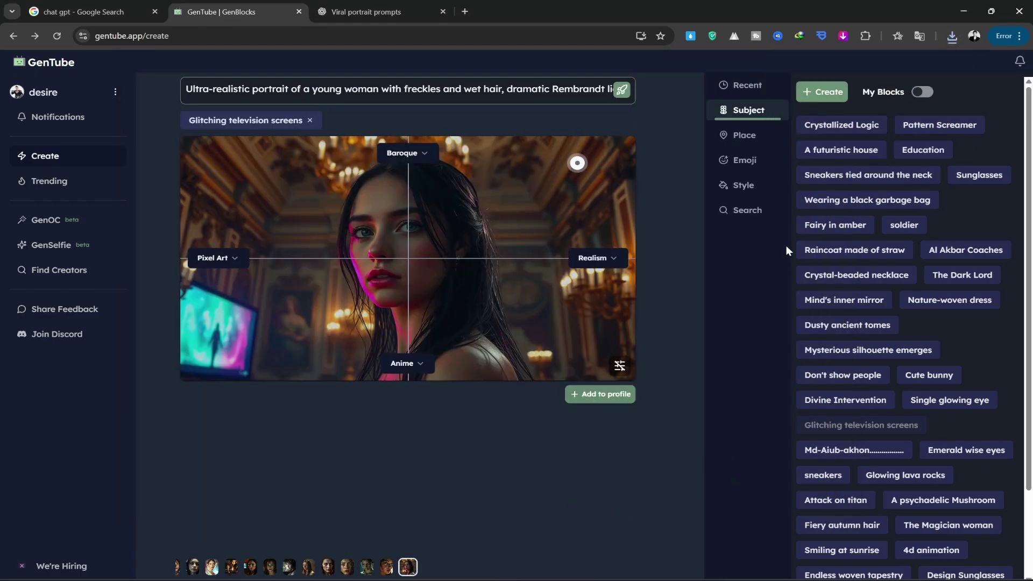
Step: Add the background long camera shot Place block and save the portrait as download (5).jpeg
click(756, 137)
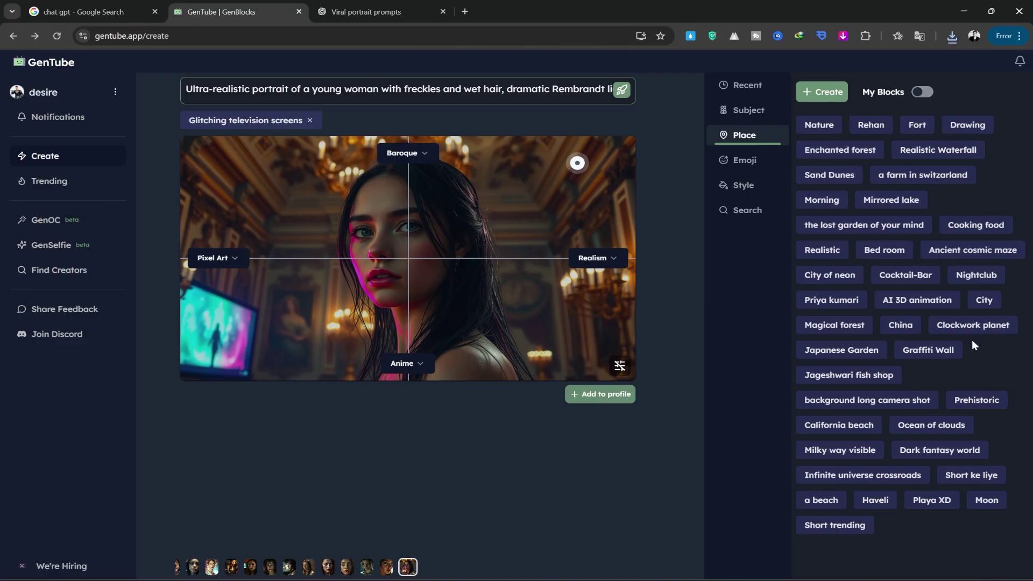
click(892, 402)
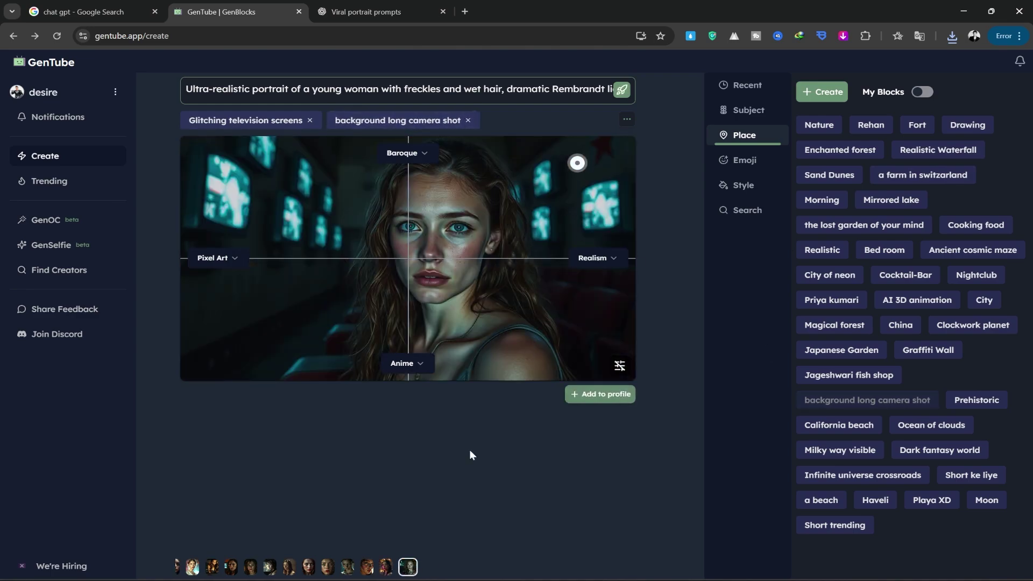
right_click(412, 564)
click(473, 449)
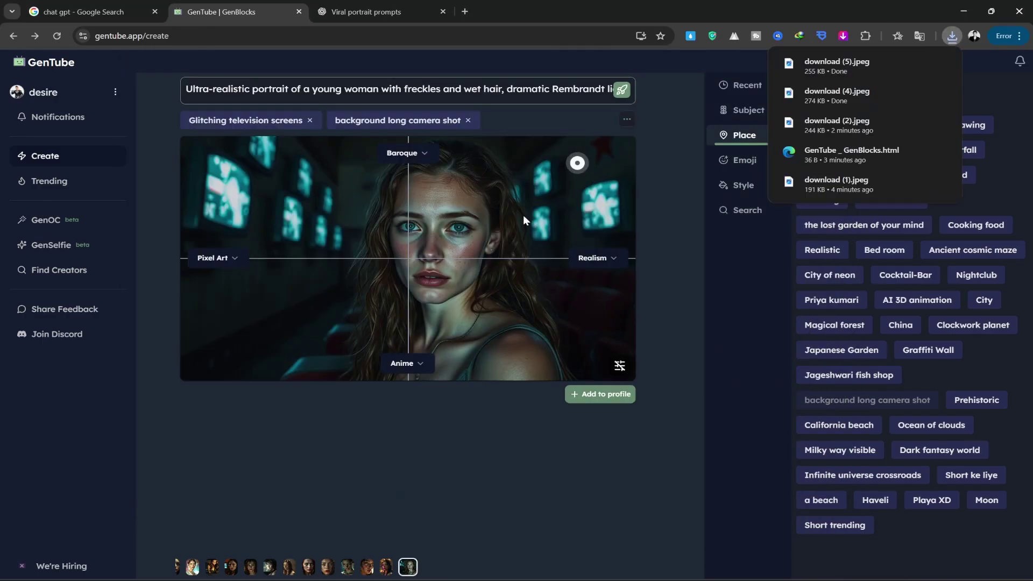
Step: Shift the style blend toward Baroque, then save and view the regenerated TV-room portrait as download (6).jpeg
click(450, 166)
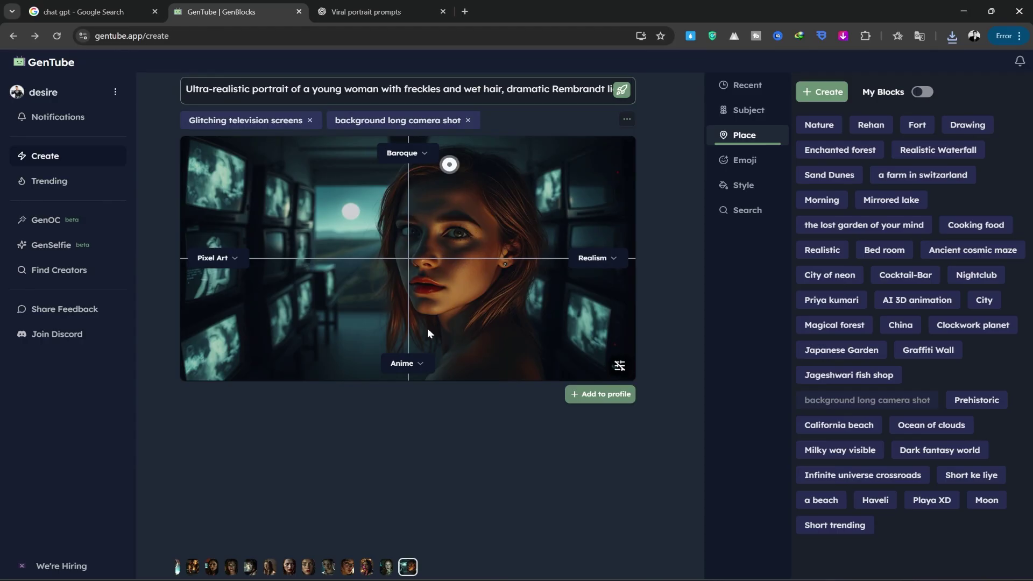
right_click(409, 568)
click(473, 429)
click(733, 477)
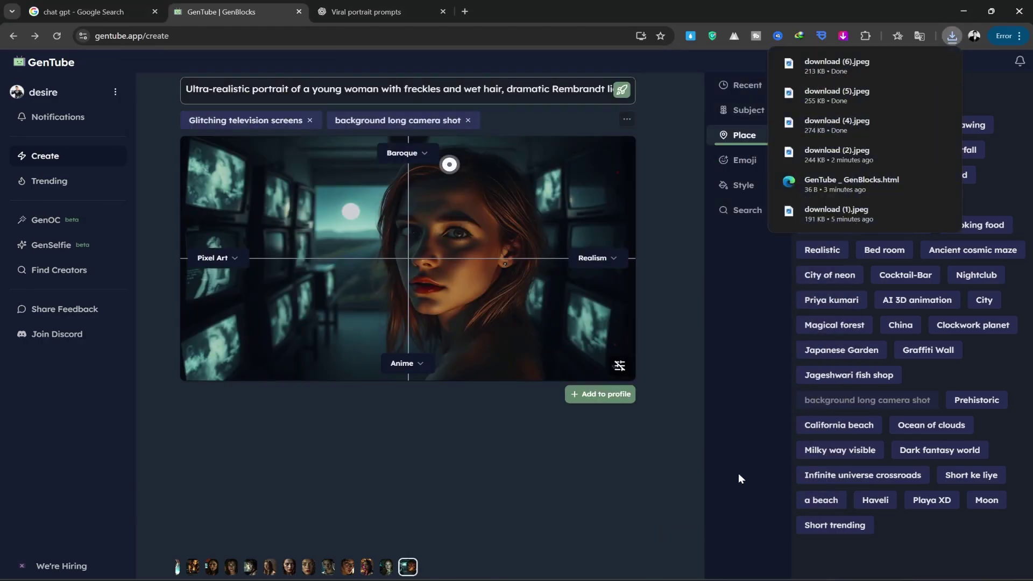
click(952, 35)
click(858, 81)
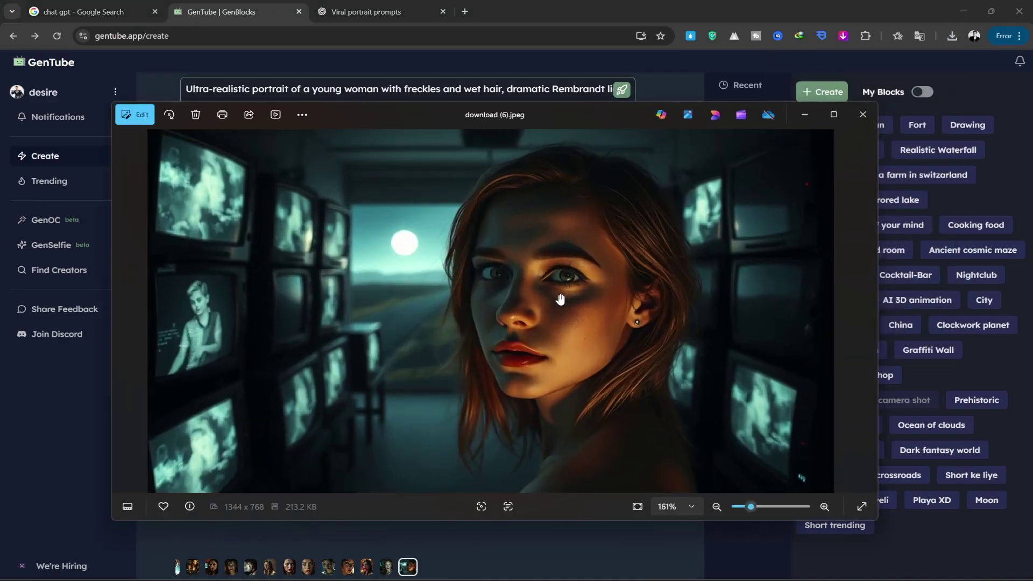
scroll(559, 296, up, 5)
scroll(634, 312, down, 5)
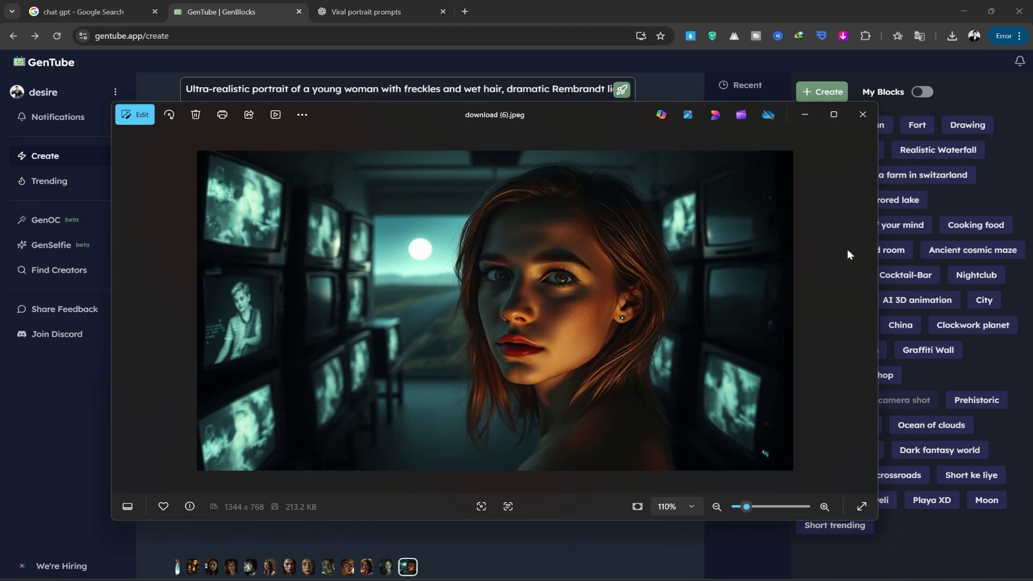
click(863, 115)
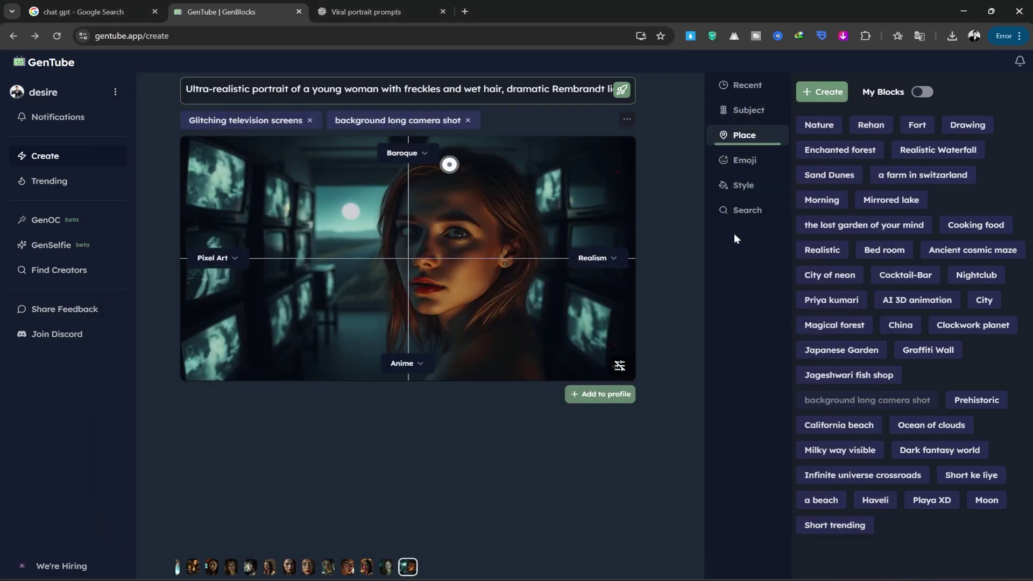
Step: Replace the GenTube prompt with ChatGPT's Golden Hour Glow prompt text
click(363, 13)
drag(353, 353, 753, 389)
key(ctrl+c)
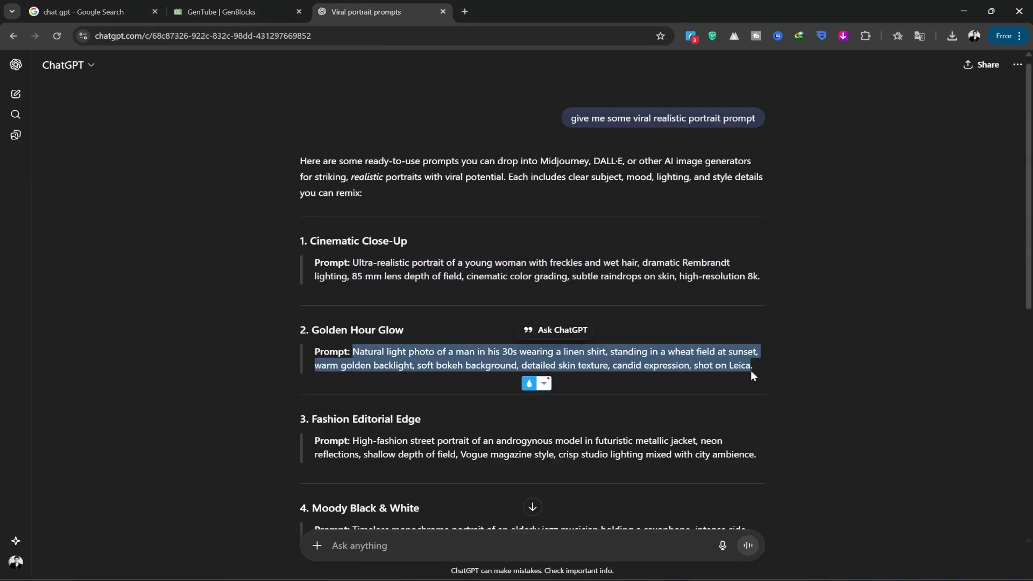
click(244, 15)
click(400, 86)
key(ctrl+a)
key(ctrl+v)
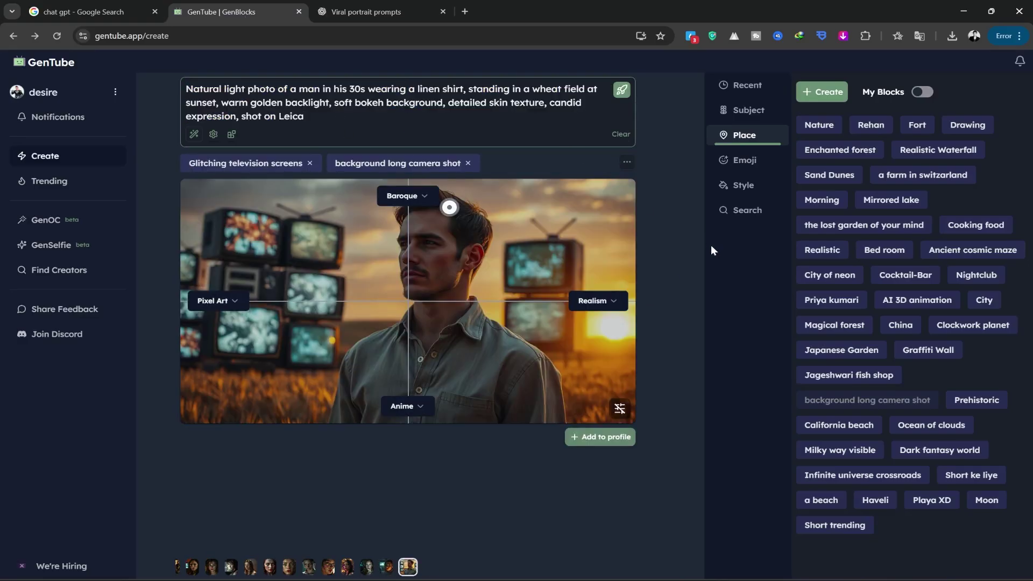
Step: Remove the Glitching television screens block and style blend, then copy ChatGPT's Fashion Editorial Edge prompt
click(307, 163)
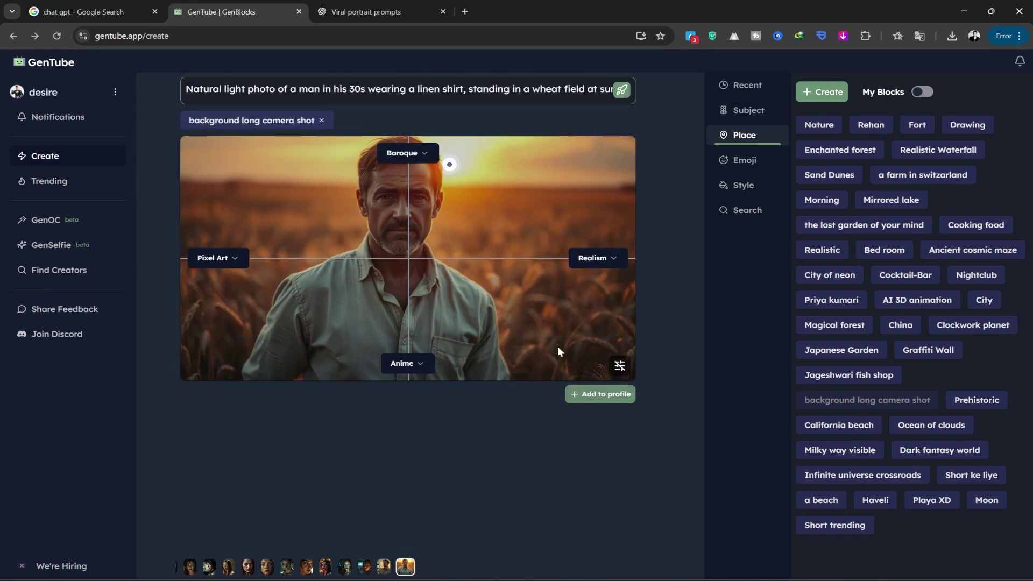
click(620, 366)
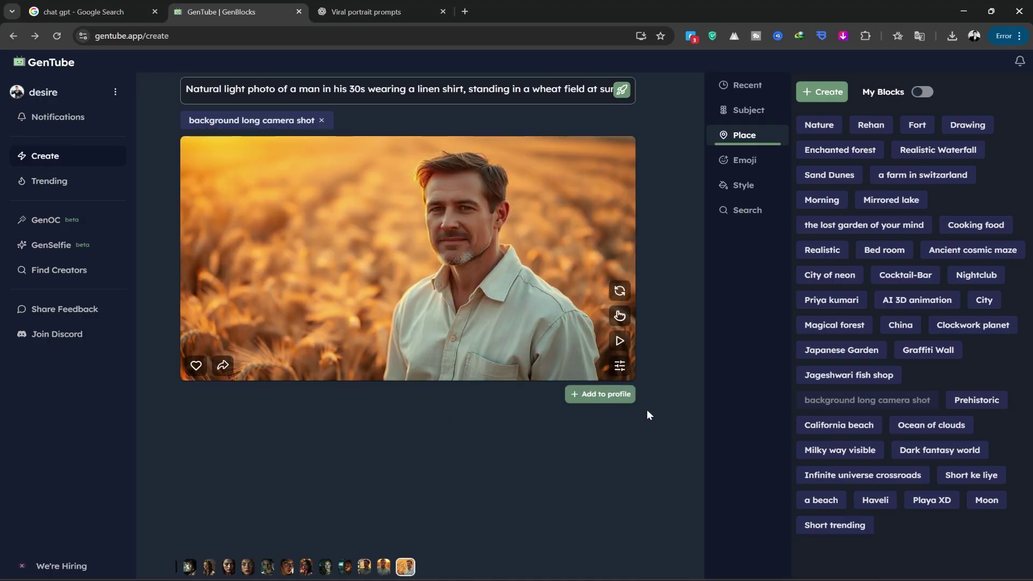
click(366, 11)
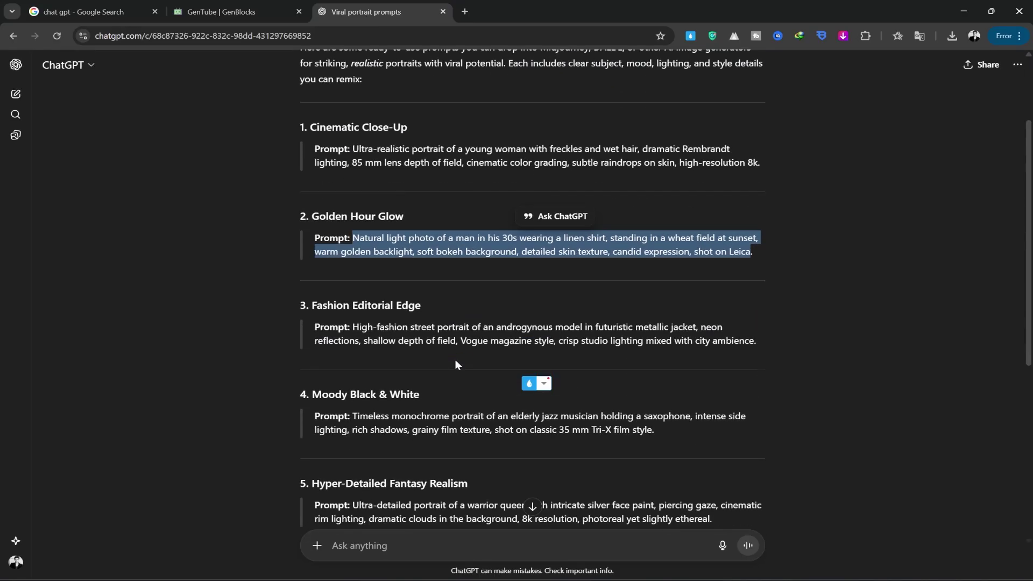
scroll(455, 365, down, 1)
drag(353, 270, 766, 298)
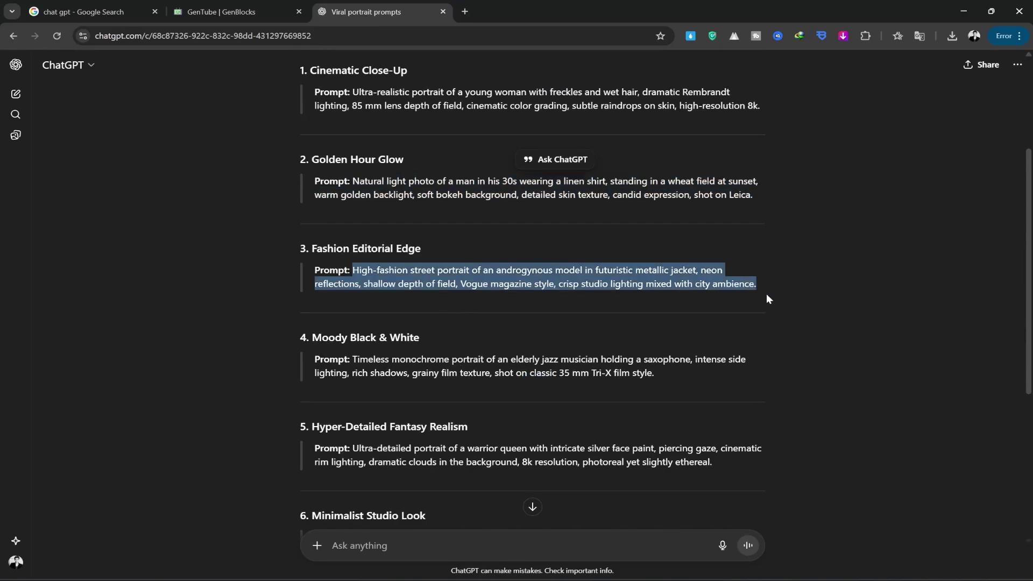
key(ctrl+c)
click(237, 12)
Step: Replace the prompt with the Fashion Editorial Edge text and generate it
triple_click(377, 96)
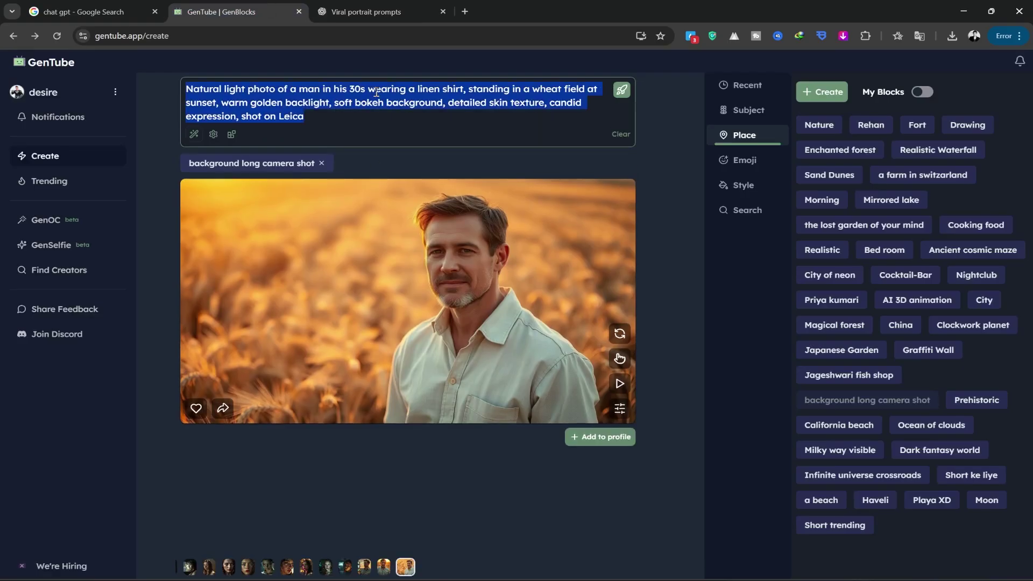
key(ctrl+v)
key(Return)
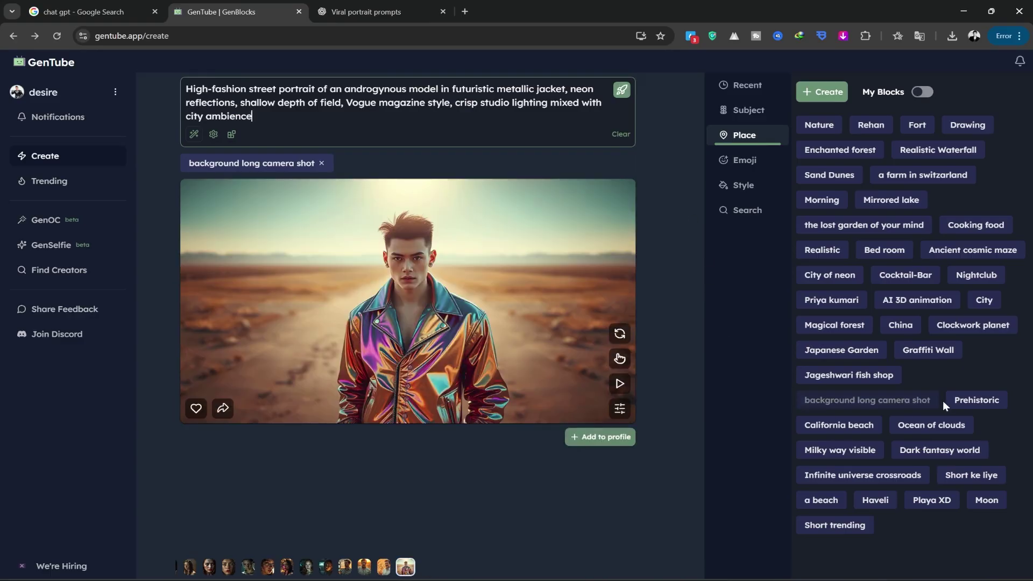
Step: Swap the background long camera shot block for Moon and add the moonlit portrait to the profile
click(867, 400)
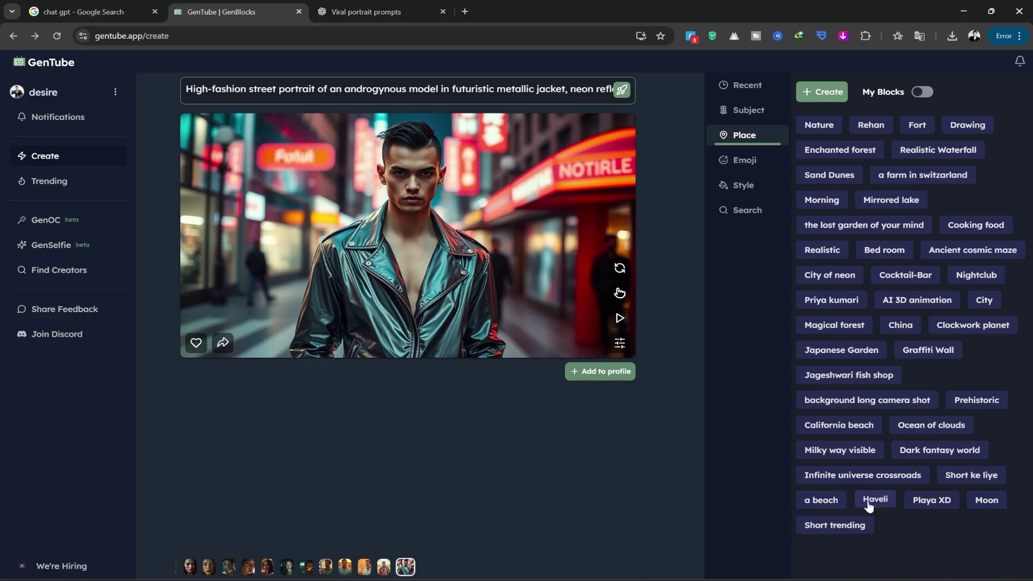
click(988, 500)
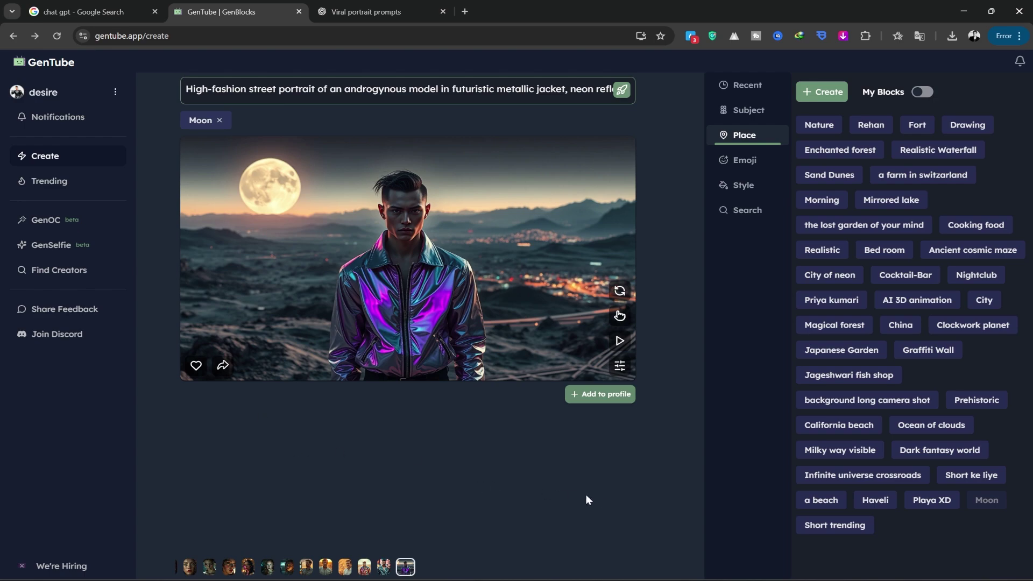
click(193, 367)
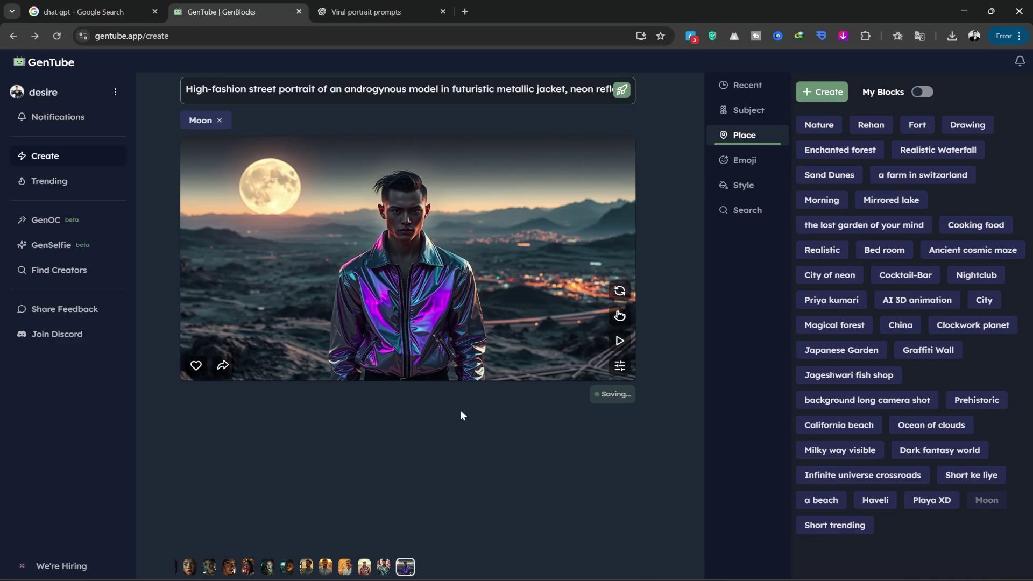
Step: Select ChatGPT's Minimalist Studio Look prompt and bring up its copy options
click(432, 12)
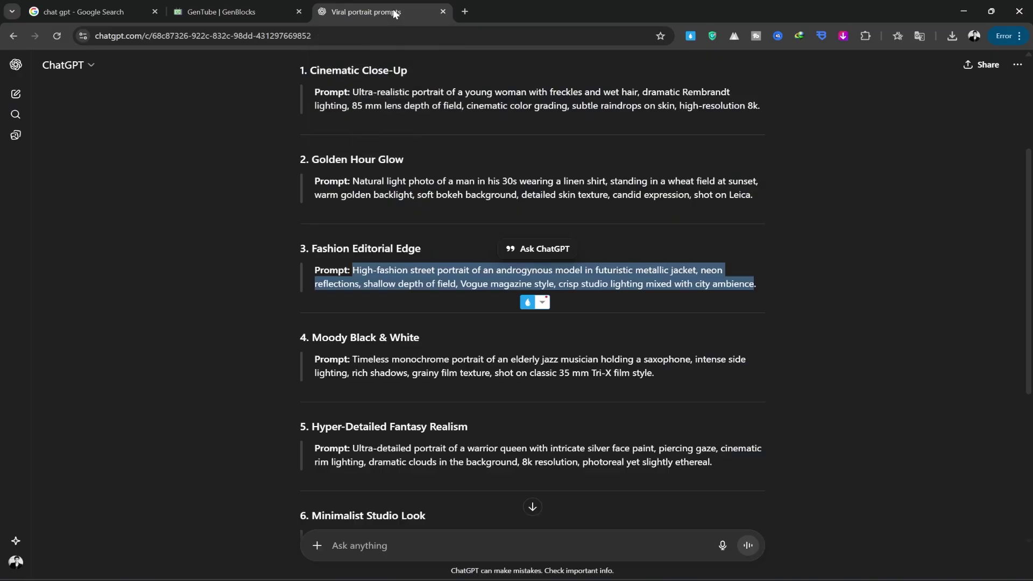
scroll(450, 277, down, 4)
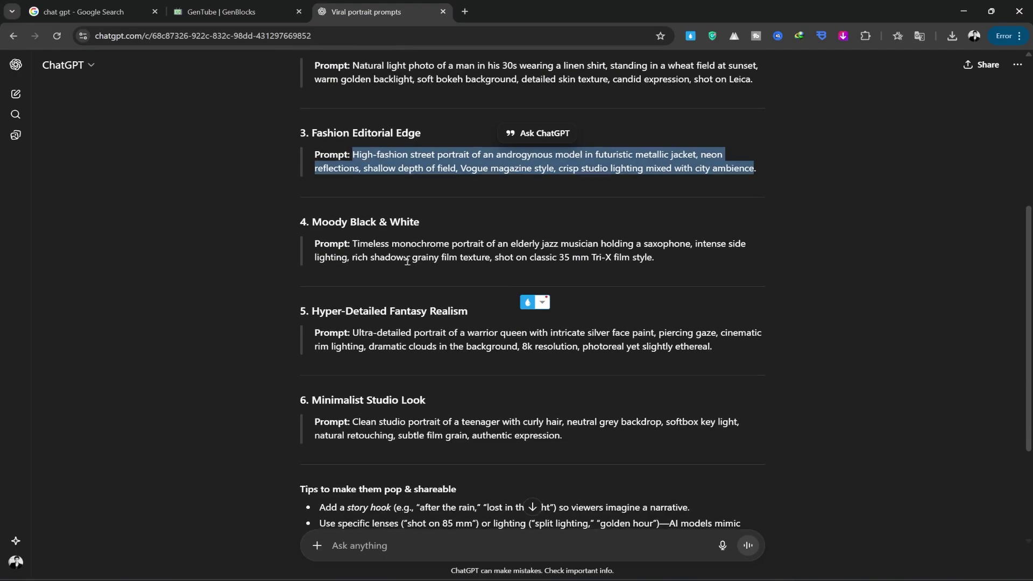
drag(352, 309, 561, 325)
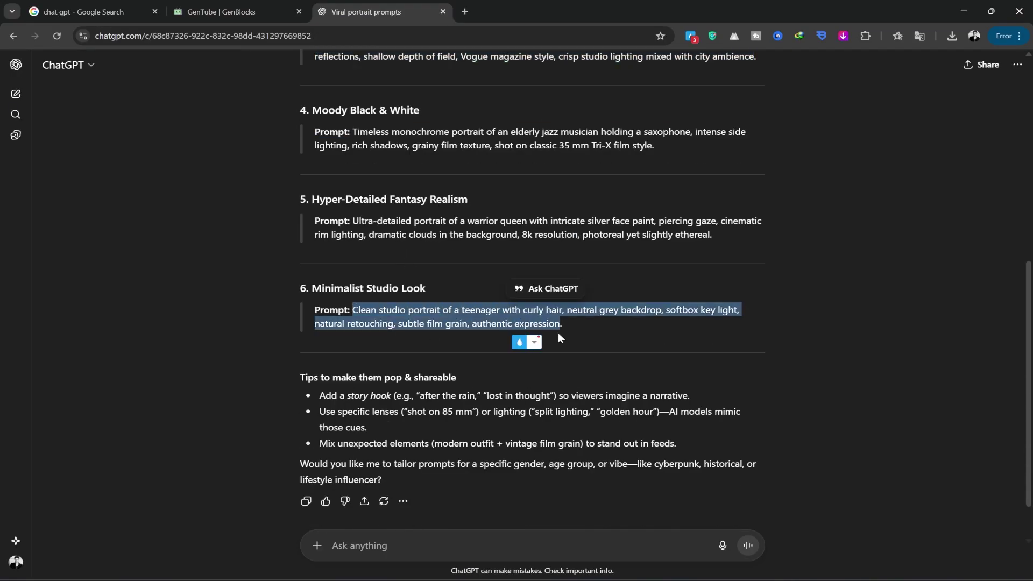
right_click(464, 318)
Step: Copy the Minimalist Studio Look prompt, paste it over the fashion prompt, and generate
click(505, 329)
click(237, 12)
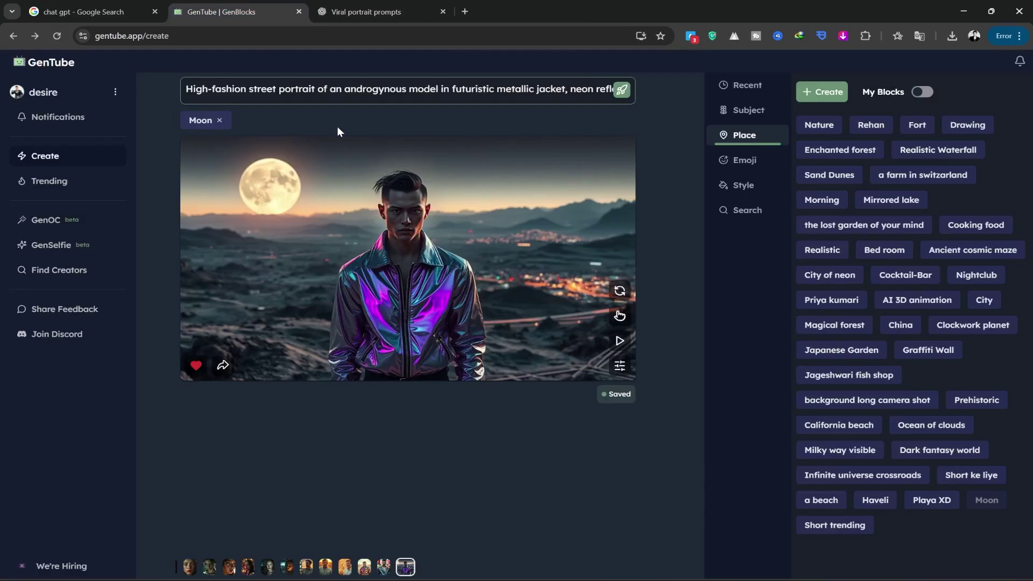
click(343, 95)
key(ctrl+a)
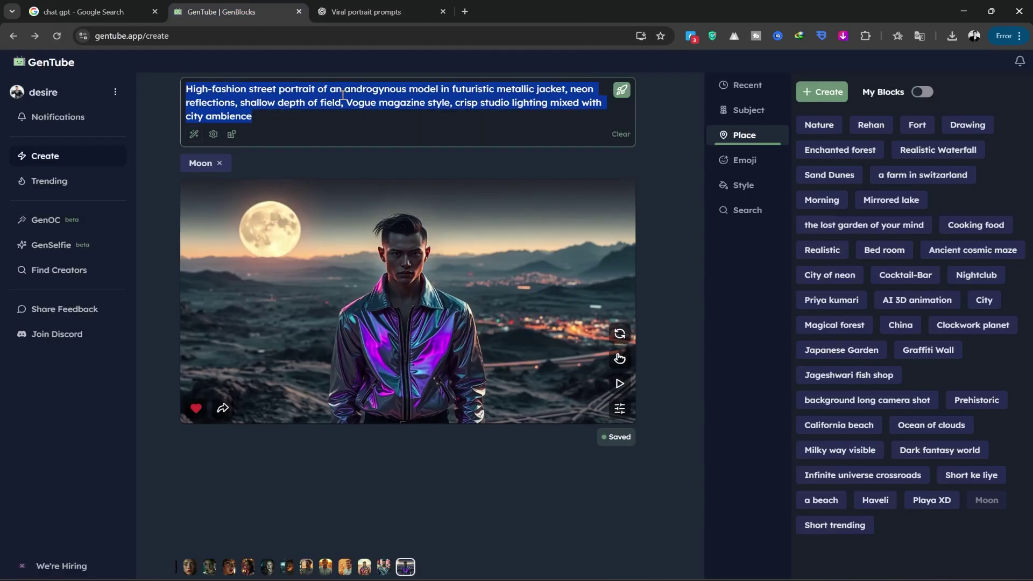
key(ctrl+v)
key(Return)
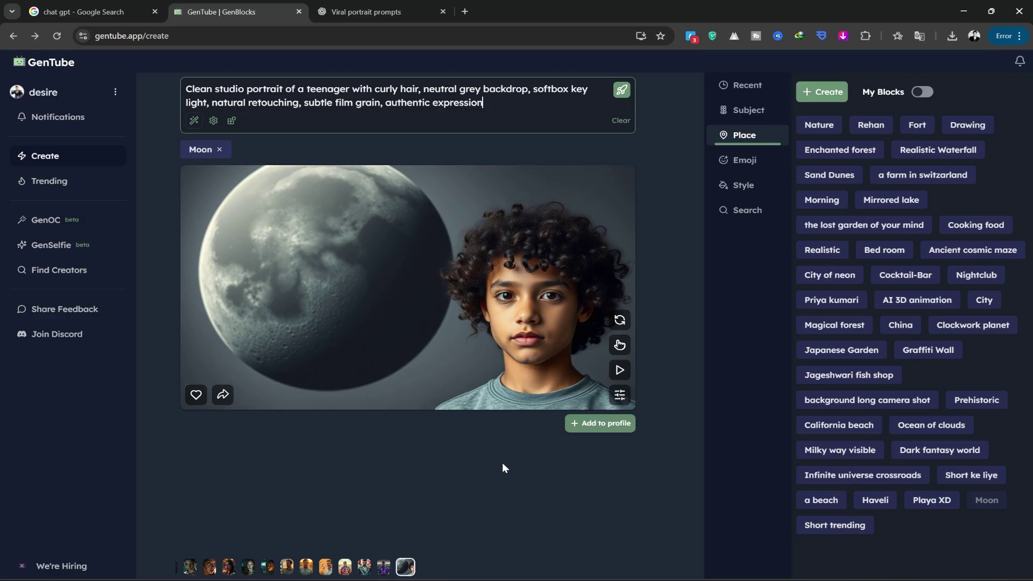
Step: Add the laughing emoji block, remove the Moon tag, and add the Extreme Detail style
click(754, 164)
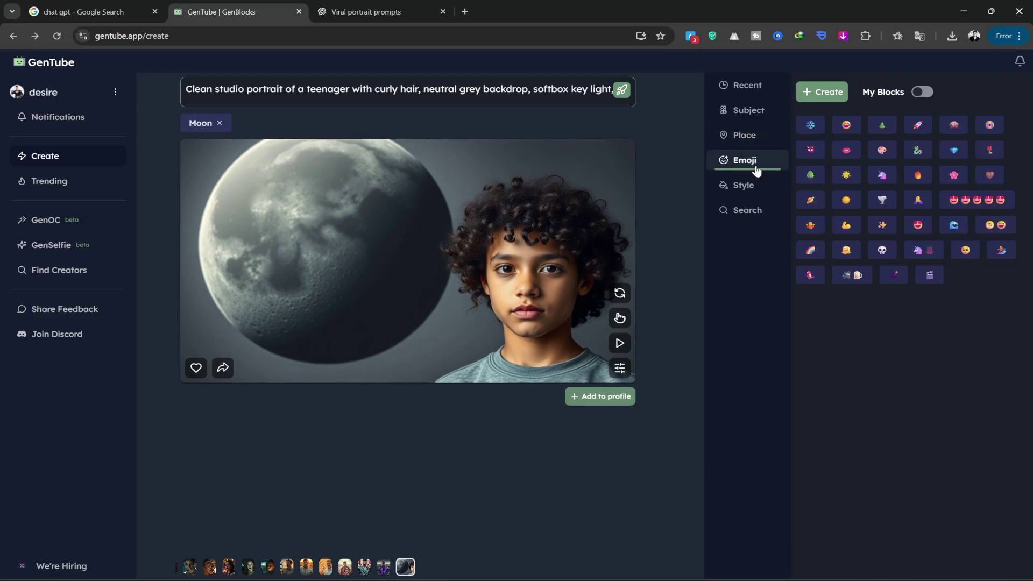
click(847, 125)
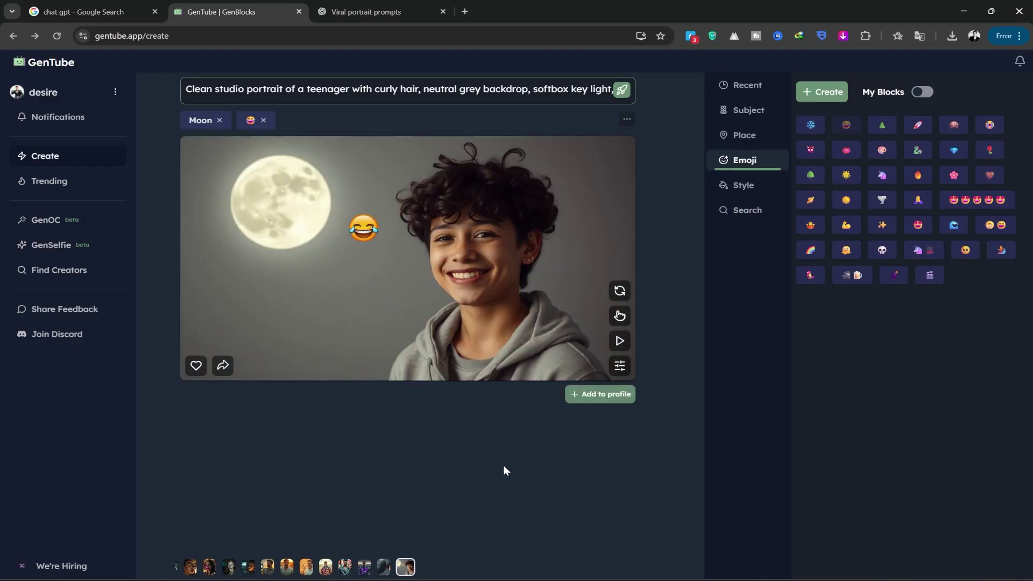
click(758, 193)
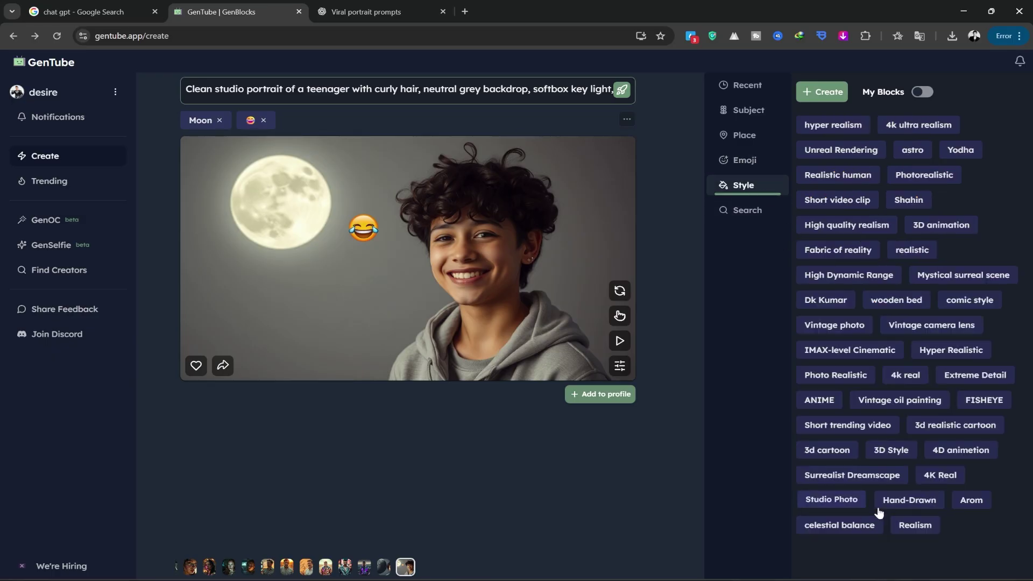
click(220, 120)
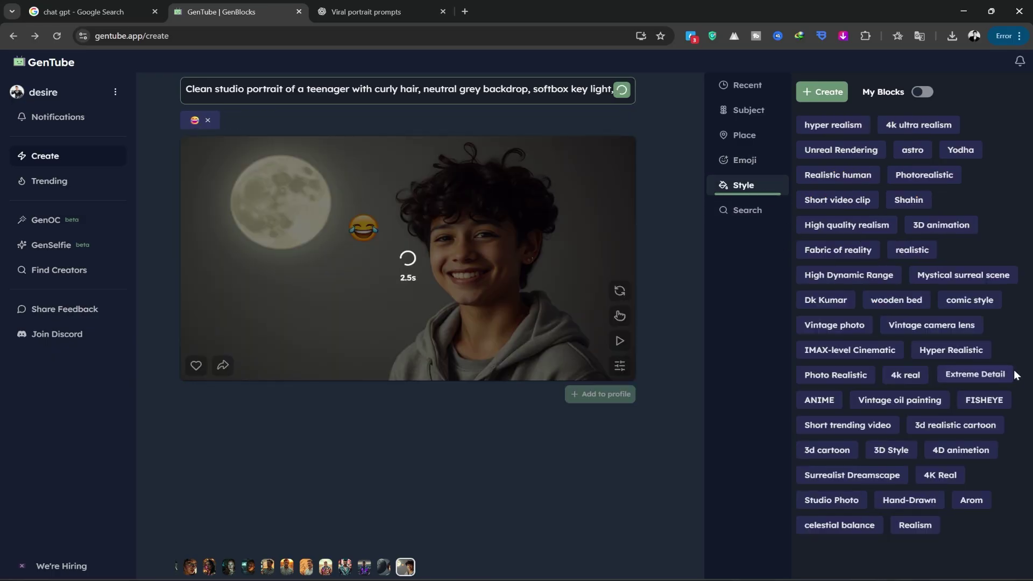
click(964, 377)
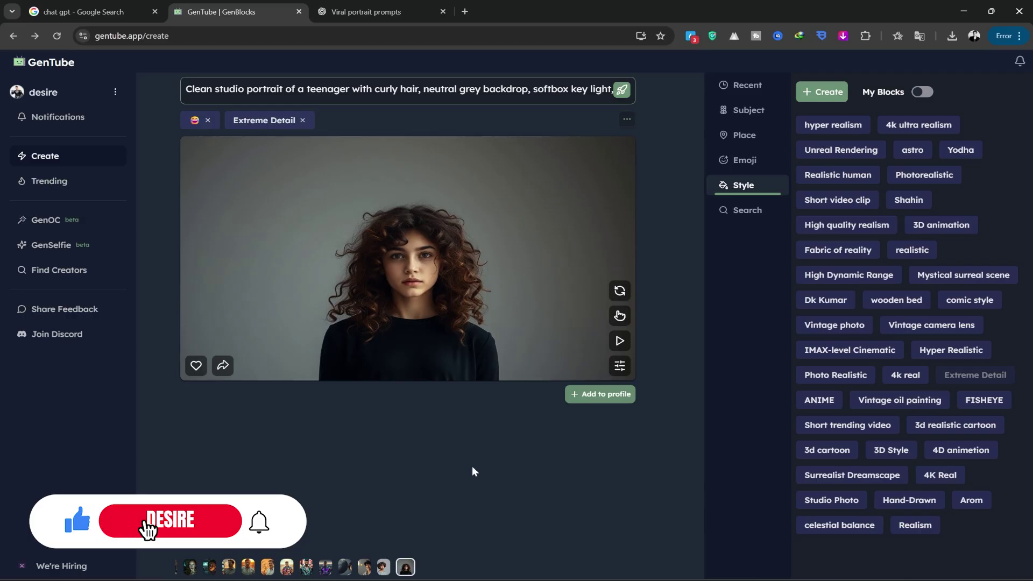
Step: Select the first ChatGPT prompt, the Cinematic Close-Up, starting at 'Ultra'
click(360, 15)
scroll(376, 269, up, 5)
double_click(361, 263)
drag(380, 268, 754, 282)
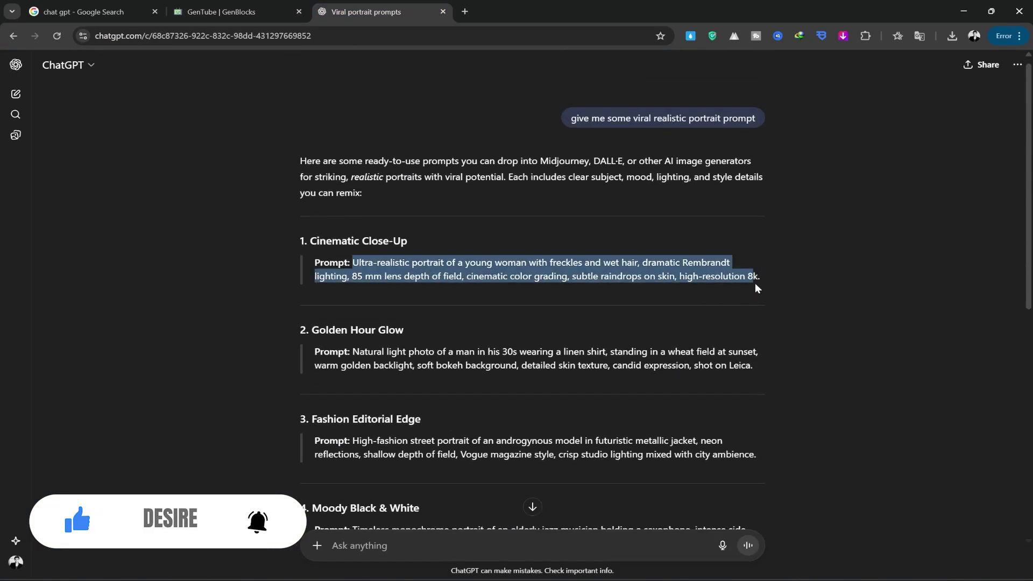
Step: Paste the Cinematic Close-Up freckled-woman prompt, generate it, and add the High quality realism style
click(236, 11)
click(493, 85)
key(ctrl+a)
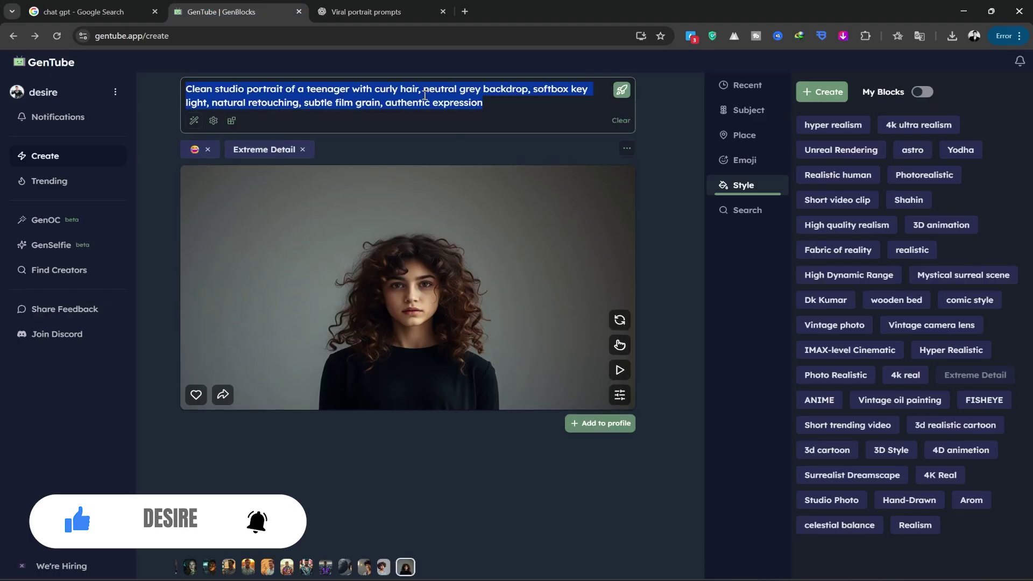
key(ctrl+v)
key(Return)
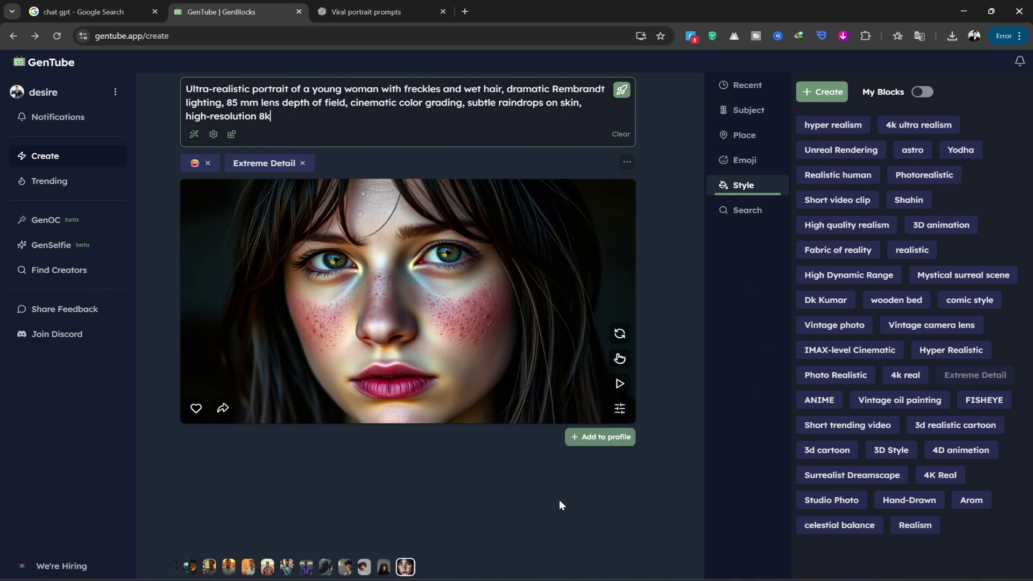
click(846, 225)
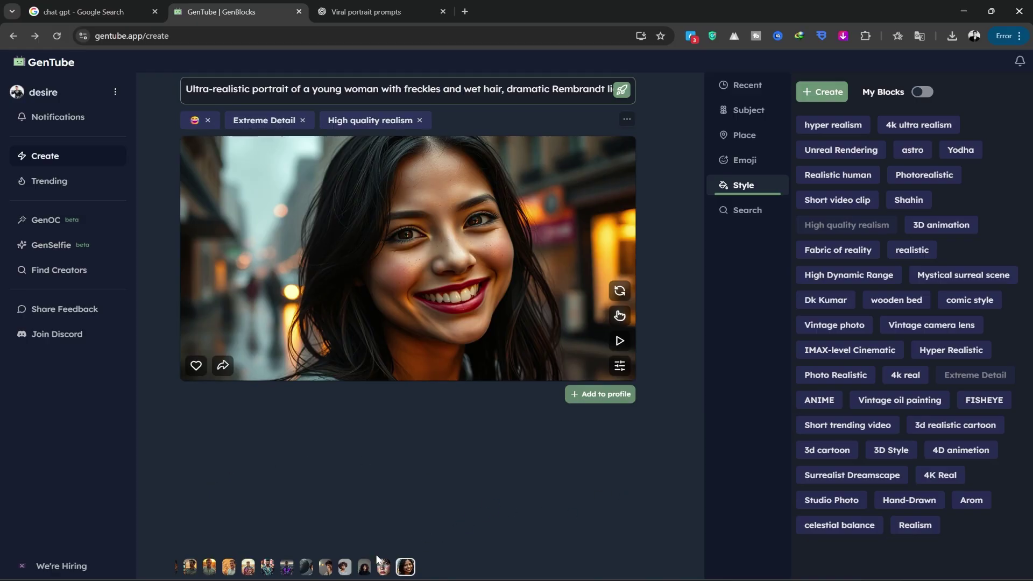
Step: Open the GenOC character creator and enter a name for the new character
click(44, 227)
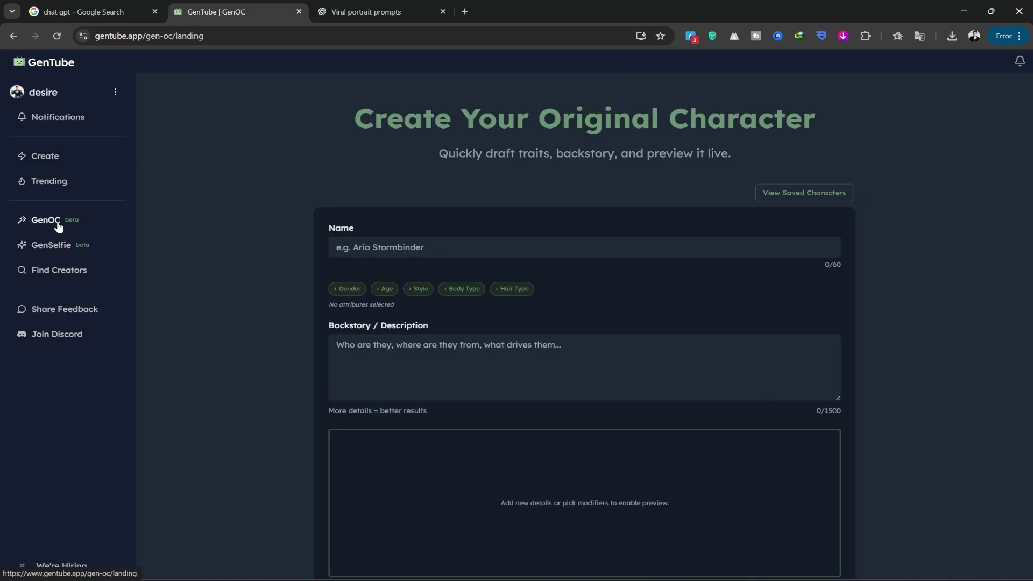
click(442, 252)
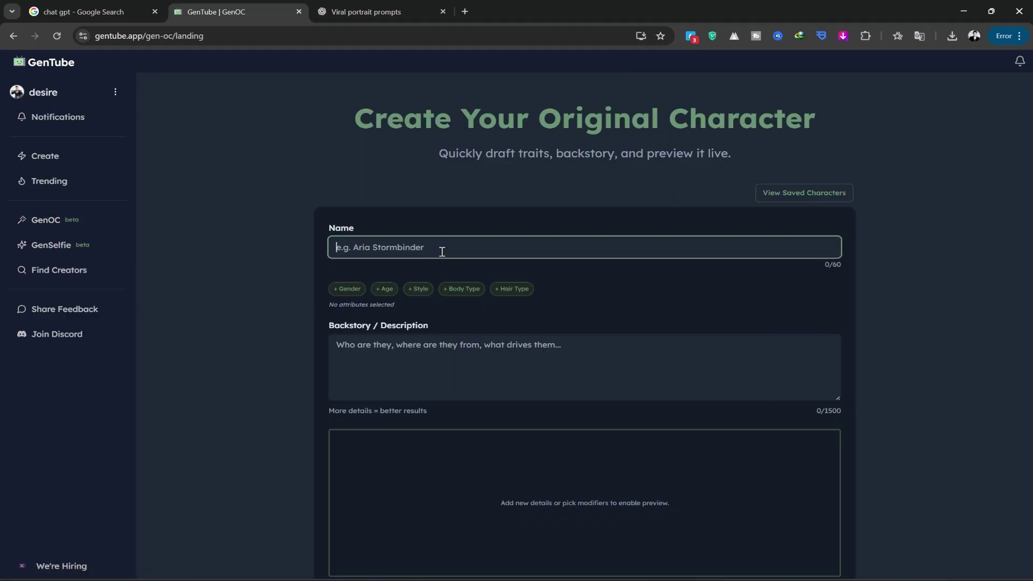
text(behnam)
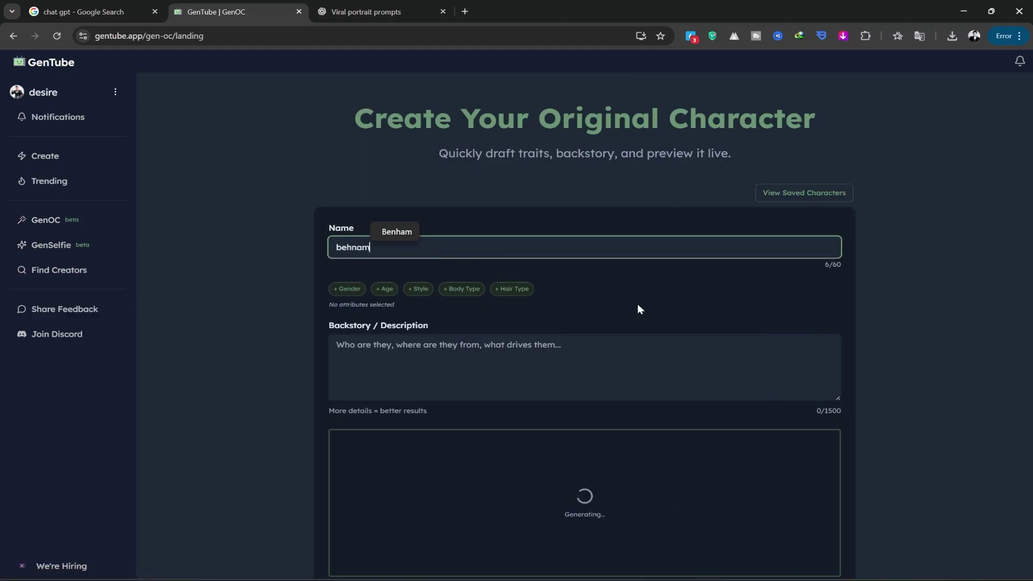
scroll(660, 300, down, 1)
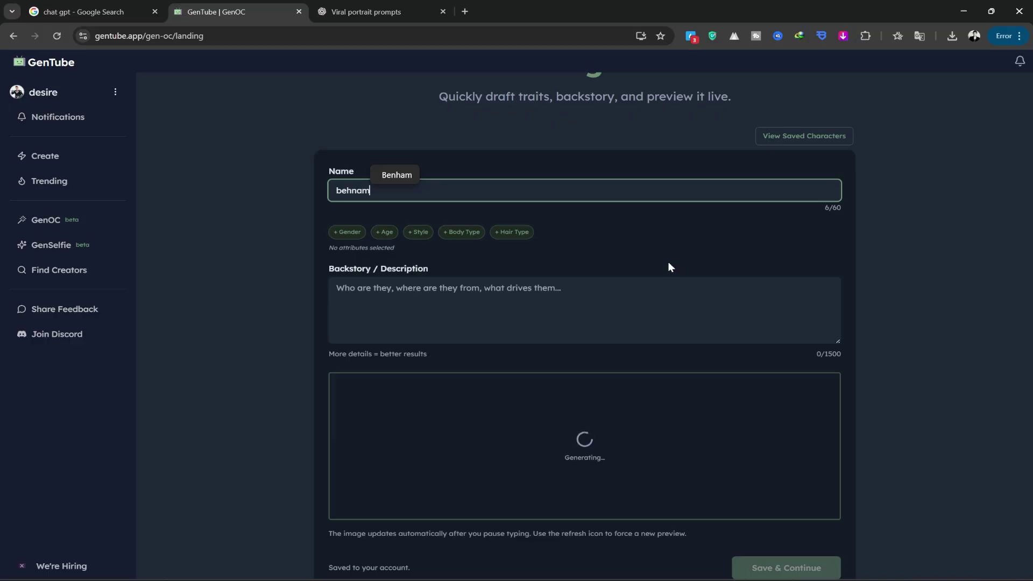
scroll(669, 265, down, 1)
Step: Set the character to Male, Middle-aged, Modern casual, Stocky body, with Short spiky hair
click(343, 167)
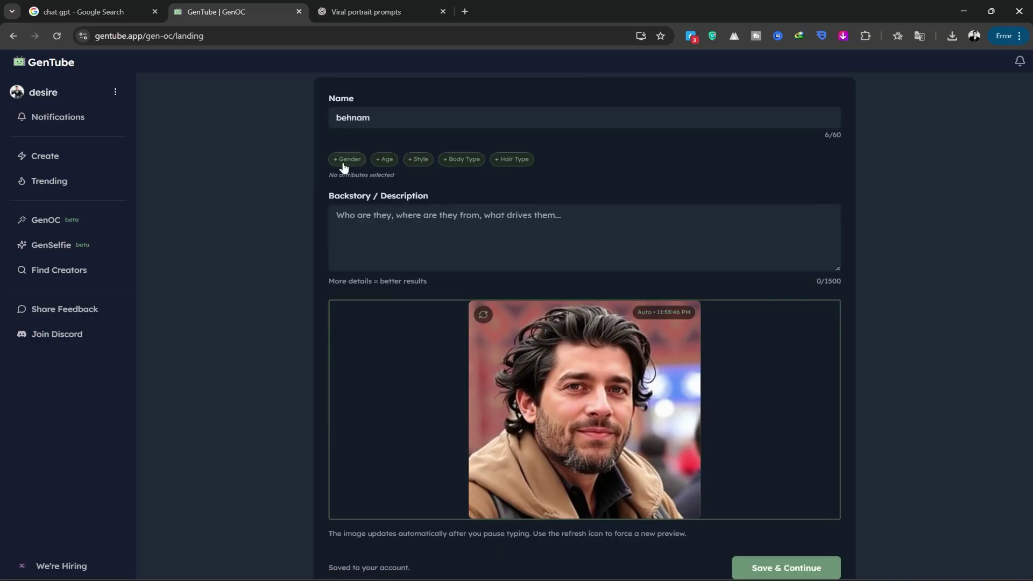
click(347, 173)
click(385, 159)
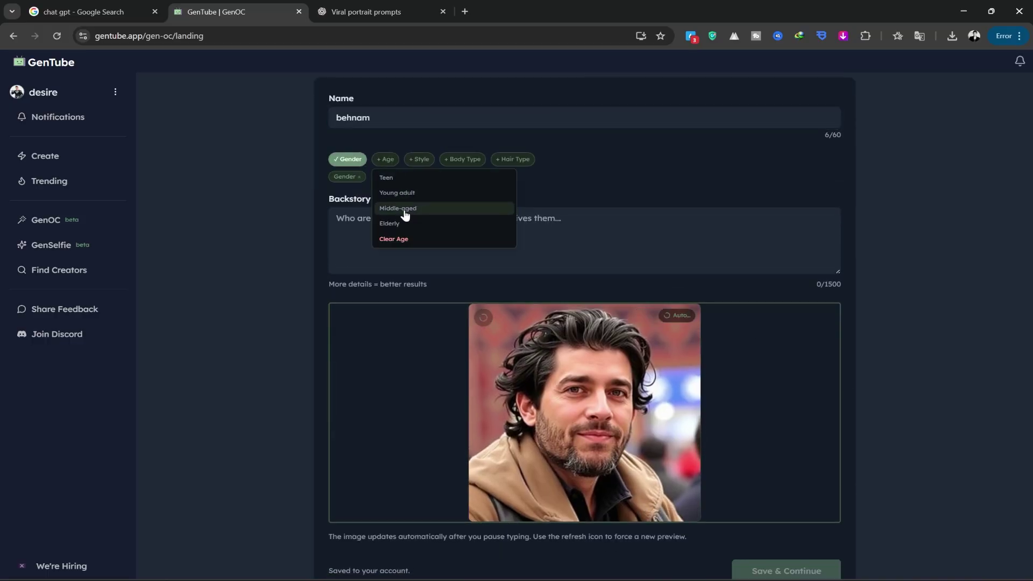
click(404, 210)
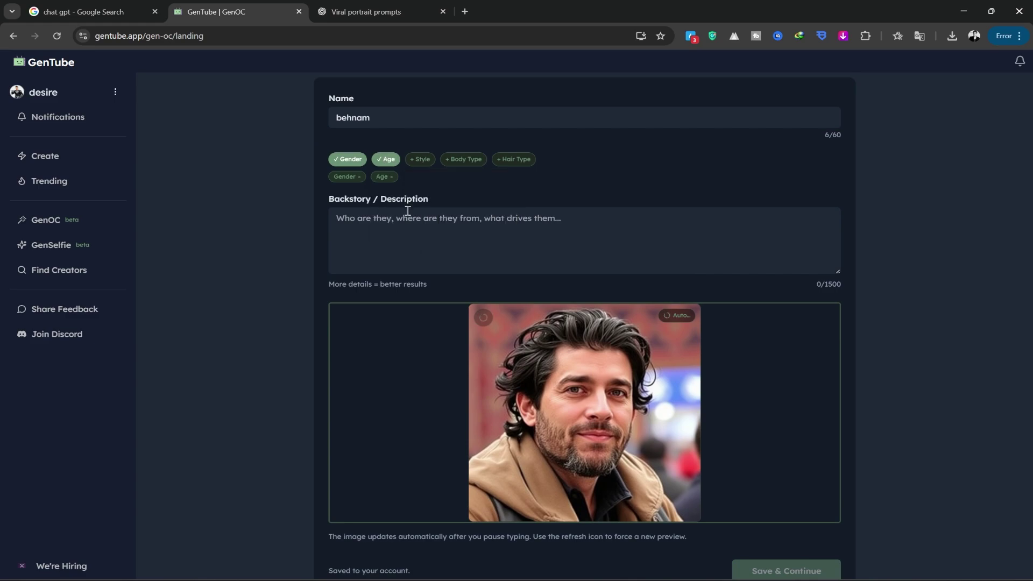
click(417, 160)
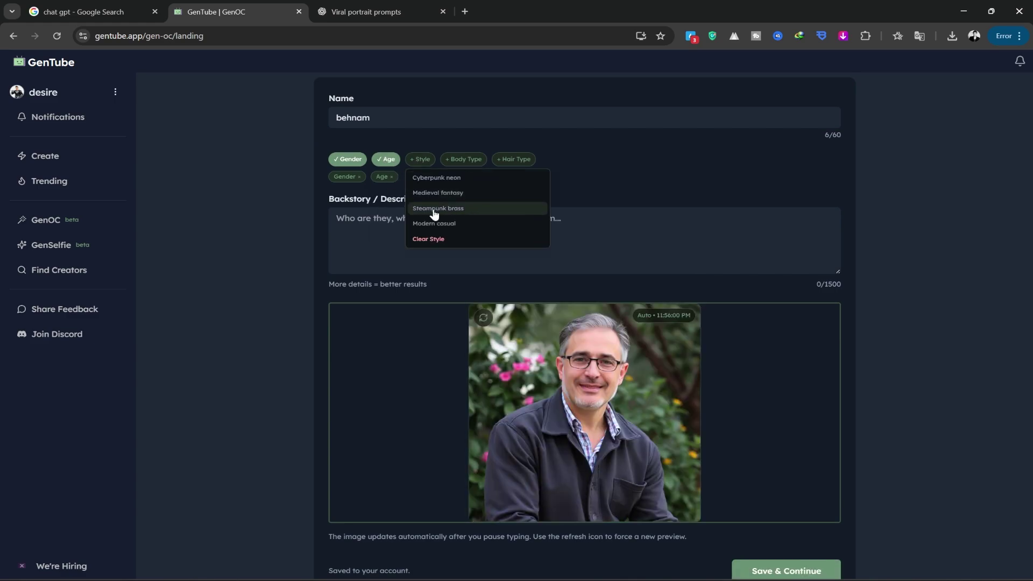
click(451, 224)
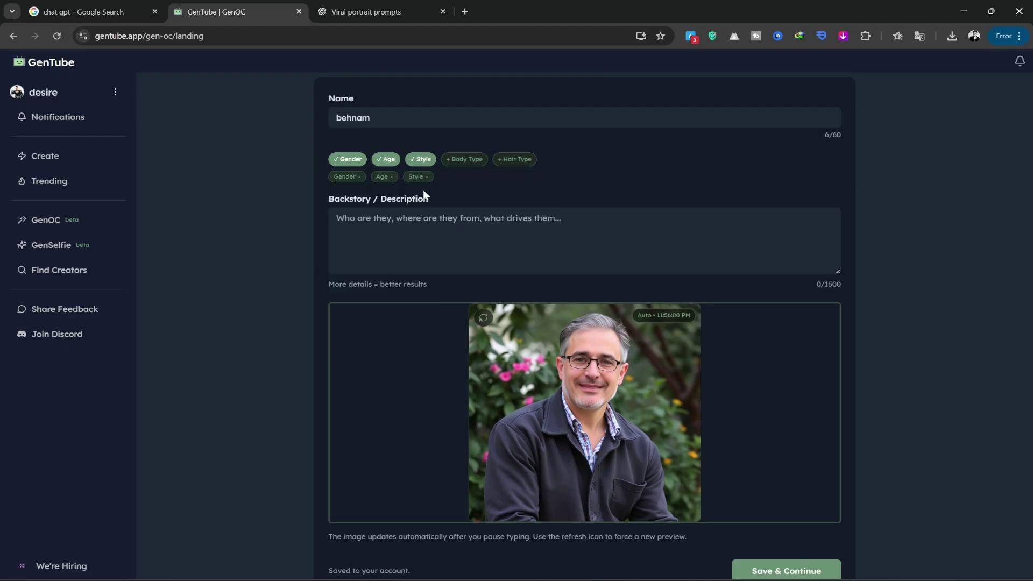
click(464, 159)
scroll(495, 225, down, 2)
click(467, 218)
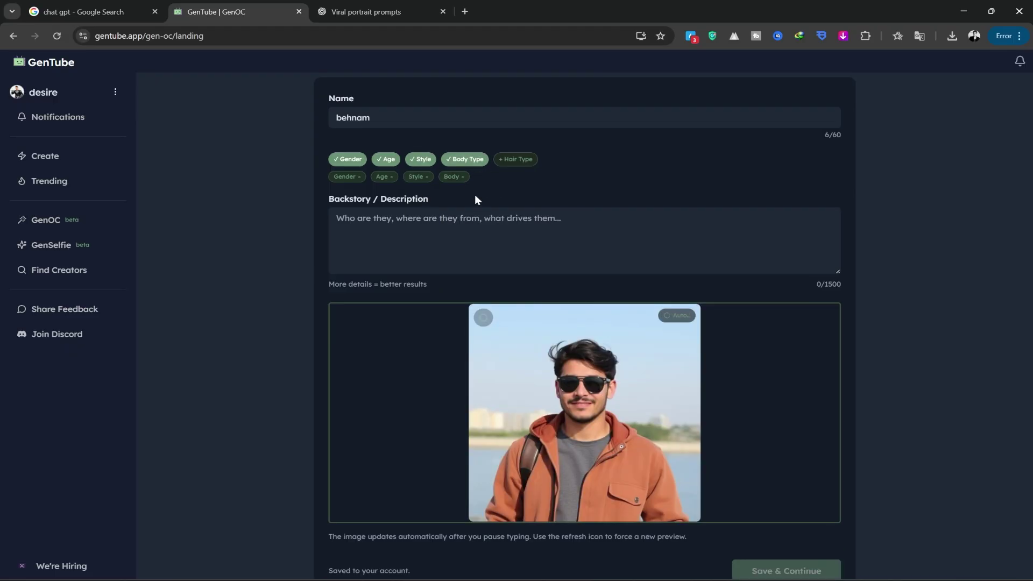
click(522, 160)
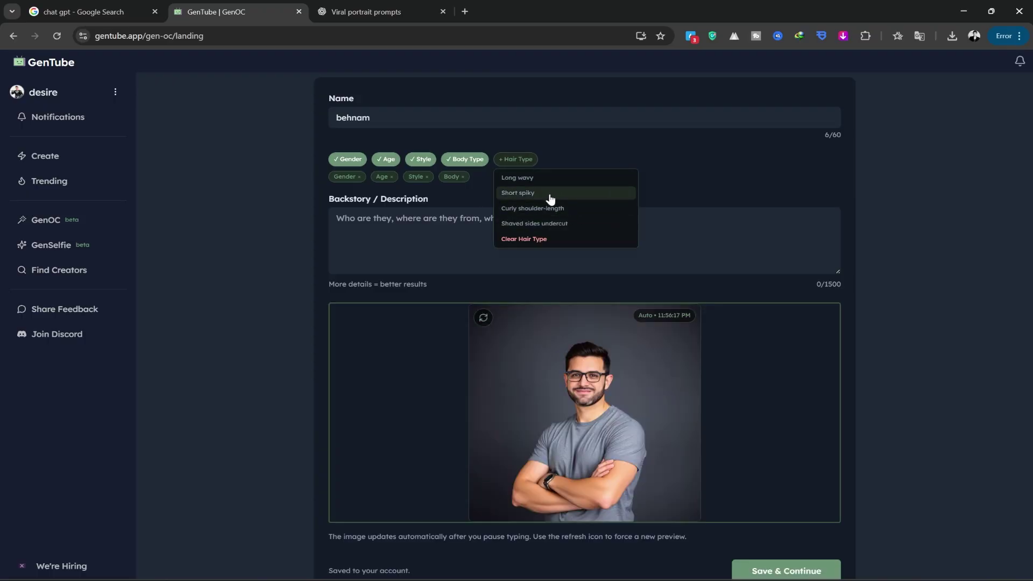
click(549, 195)
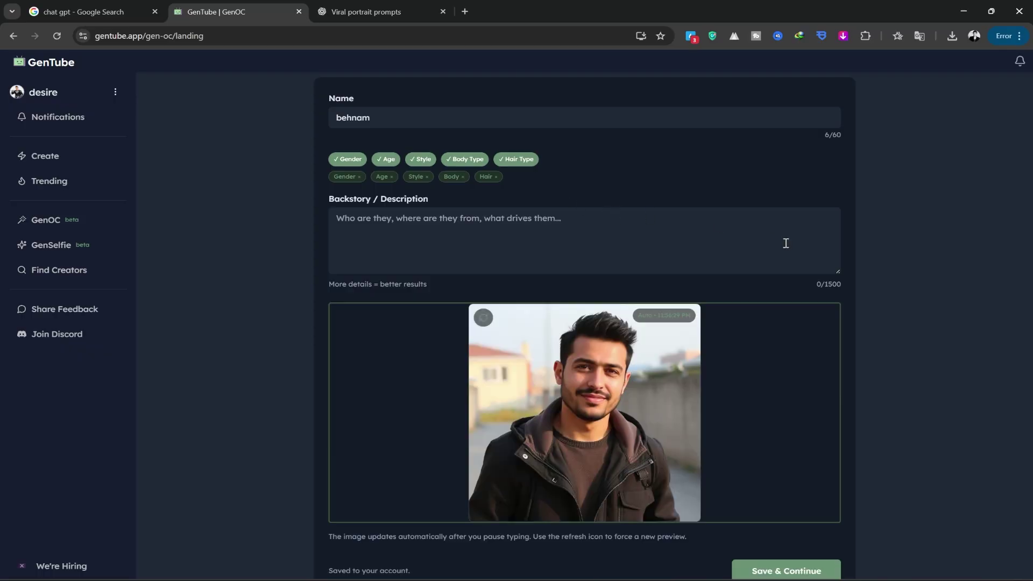
scroll(885, 519, down, 1)
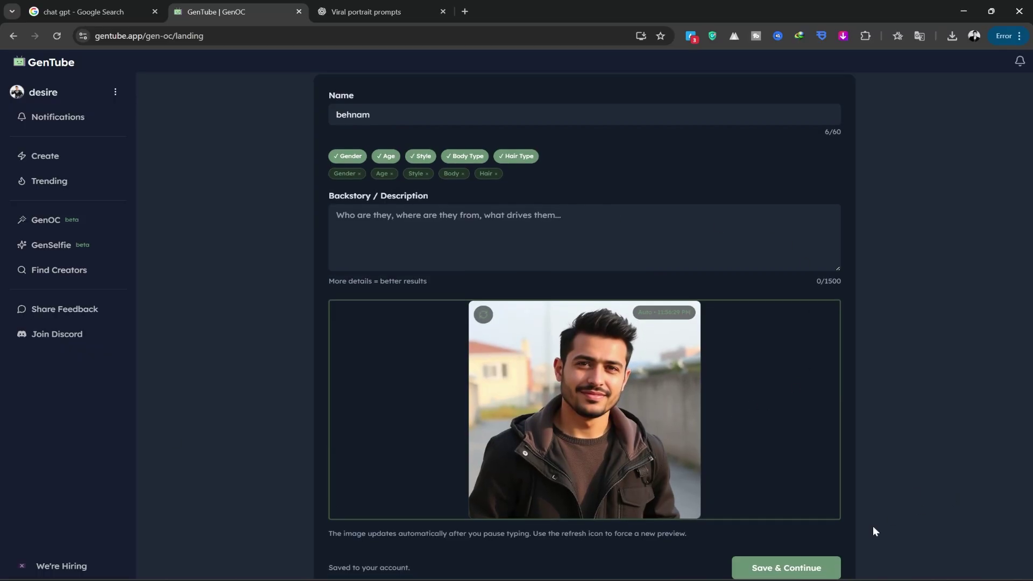
Step: Save the Male Middle-aged character and open Create Variants from its card
click(783, 564)
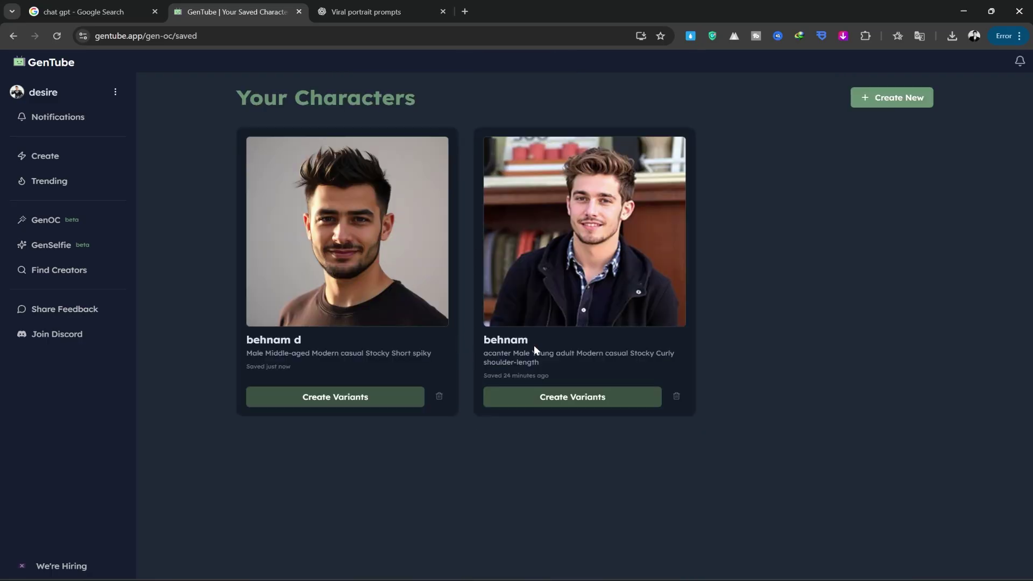
click(339, 400)
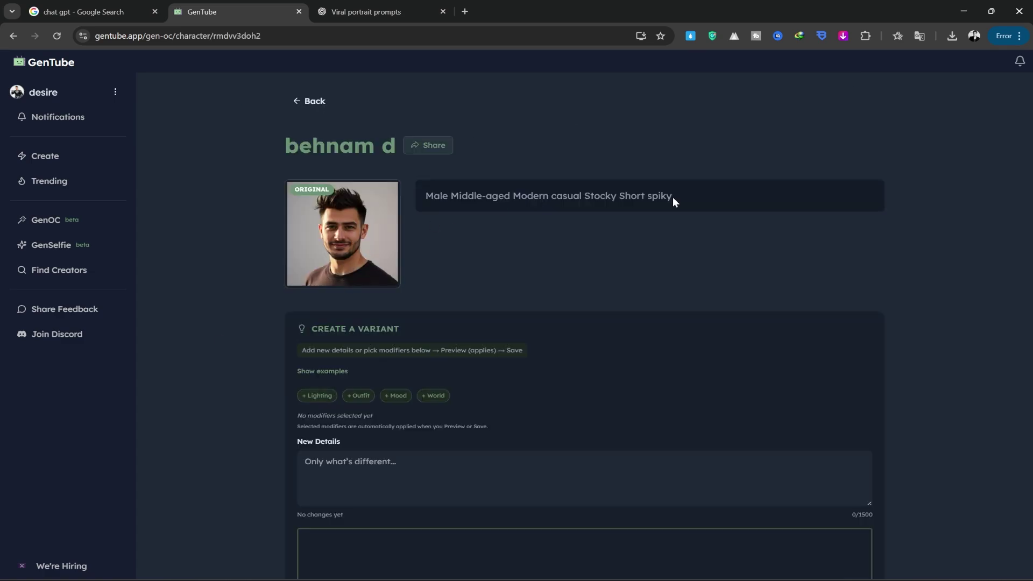
Step: Select the character's description line and inspect the enlarged original portrait
drag(689, 196, 625, 197)
triple_click(625, 197)
click(680, 237)
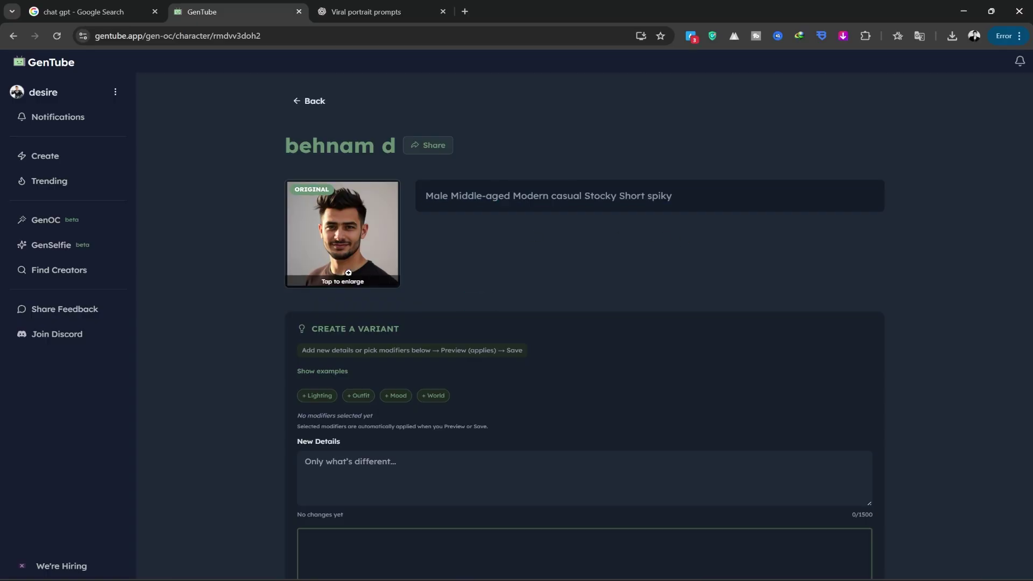
click(336, 282)
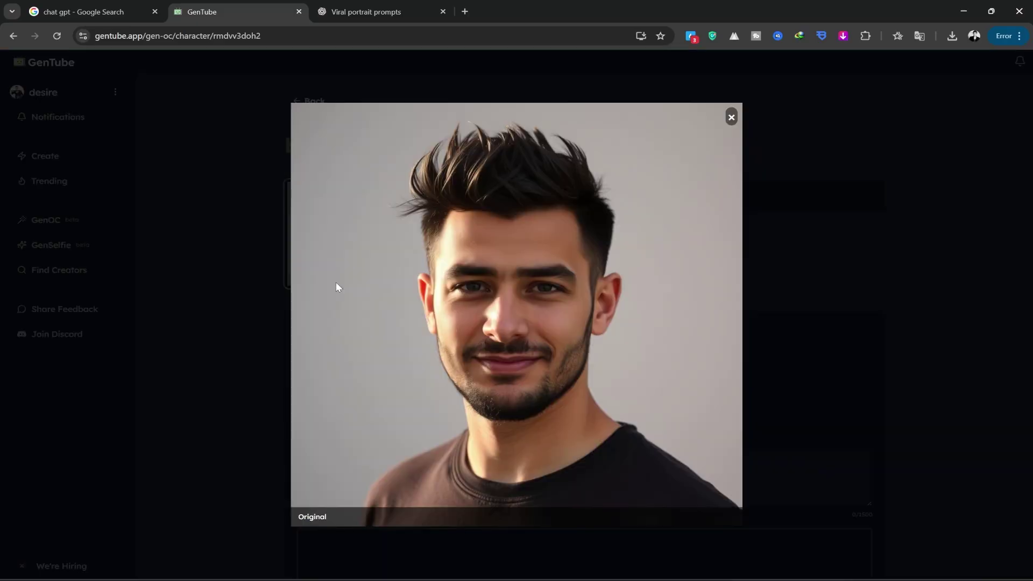
click(732, 118)
Step: Apply High-contrast noir shadows lighting to the variant and inspect the black-and-white preview
scroll(362, 371, down, 3)
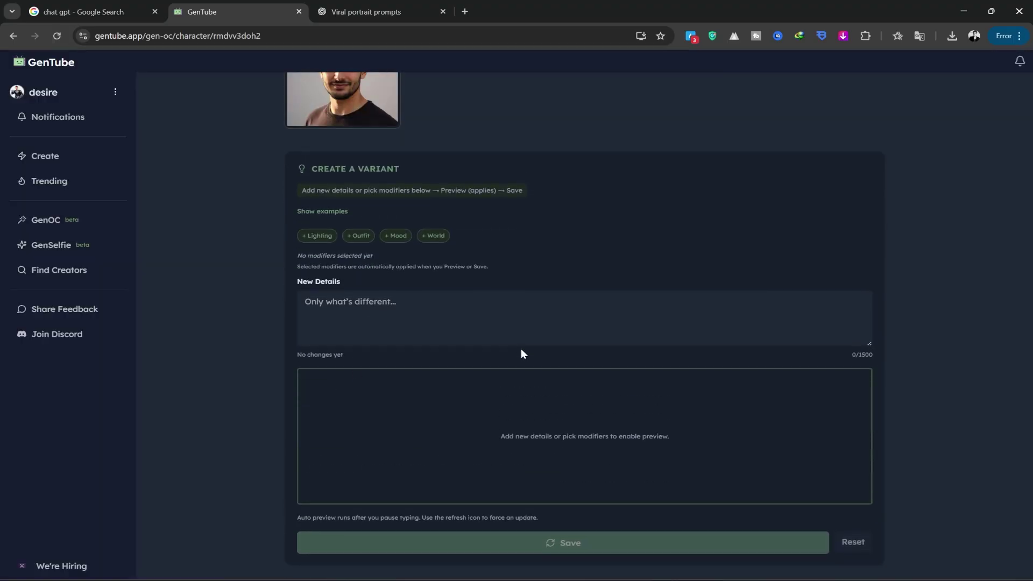
click(316, 237)
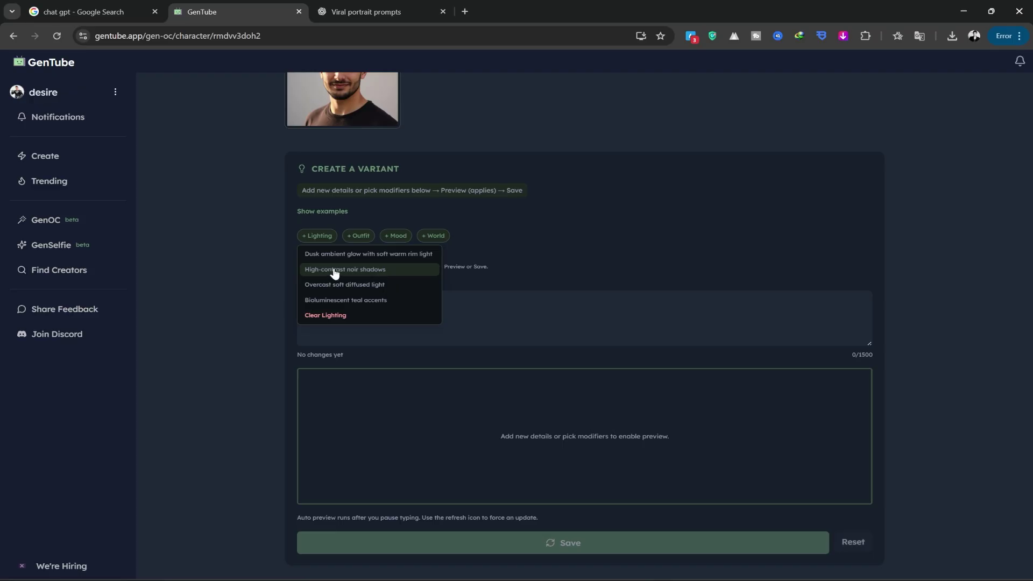
click(355, 271)
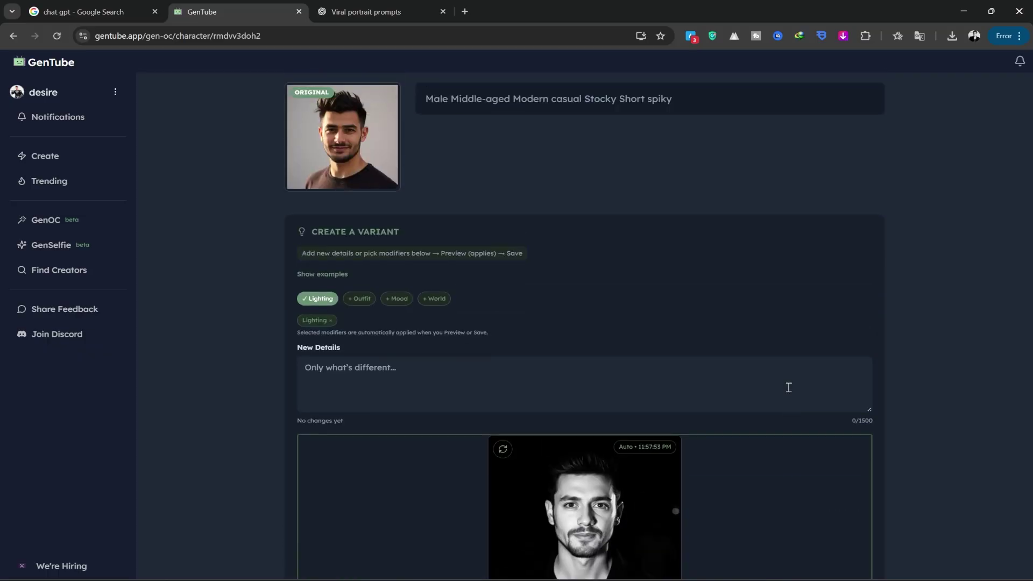
scroll(786, 387, down, 2)
click(629, 418)
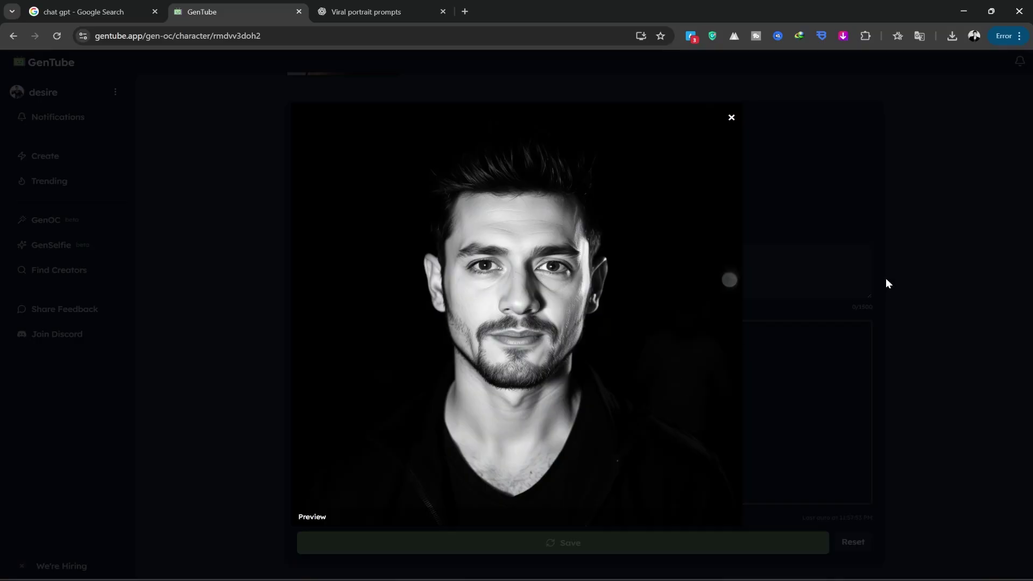
click(913, 170)
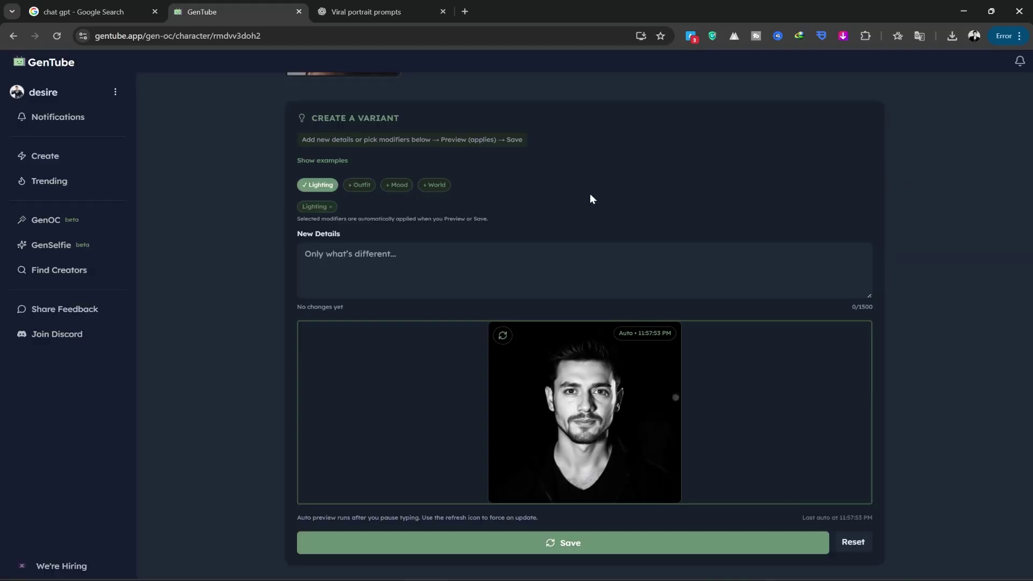
Step: Add the Feral restless energy mood and the new detail 'driving' to the variant
click(396, 185)
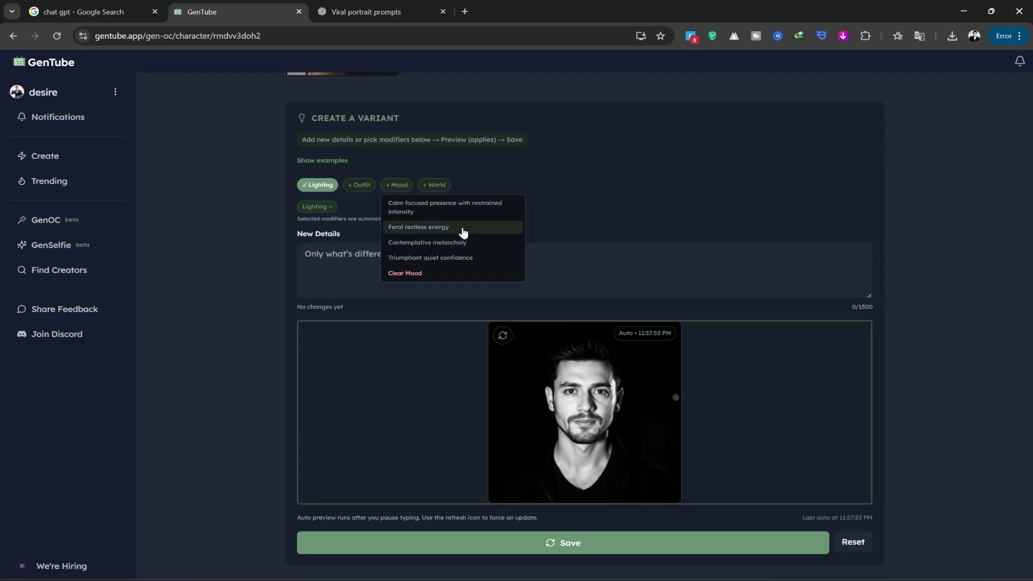
click(461, 229)
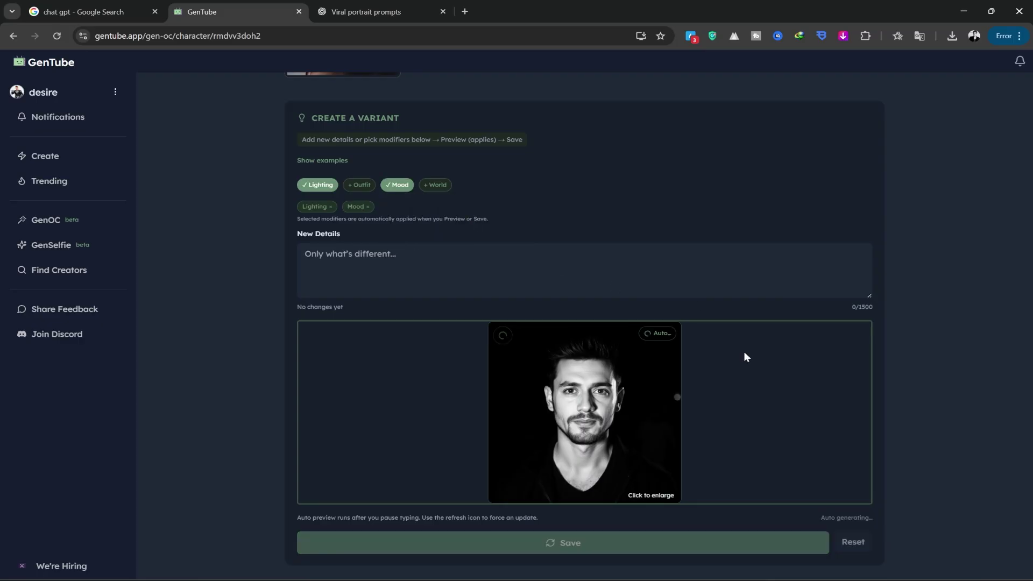
click(352, 253)
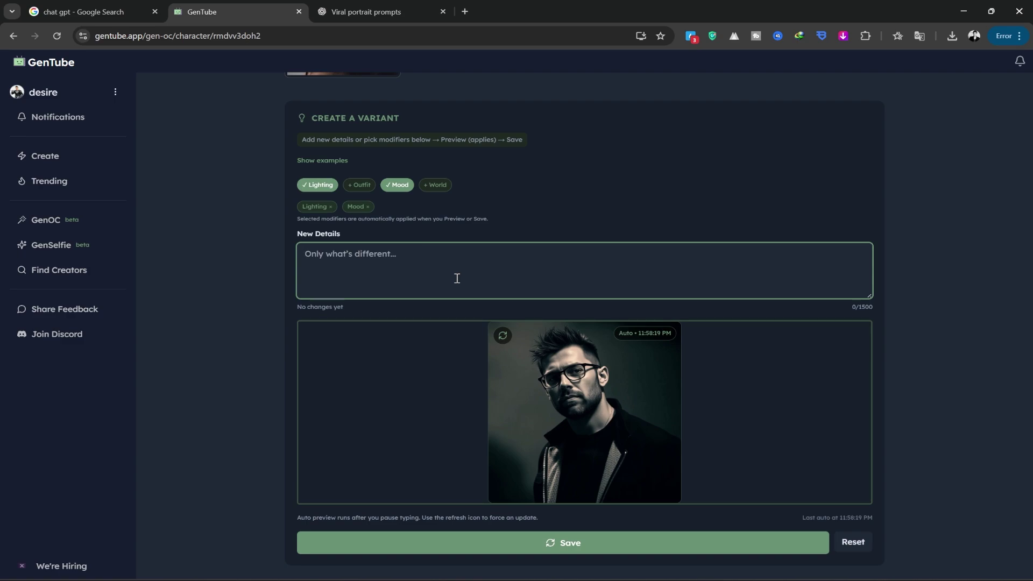
text(driving)
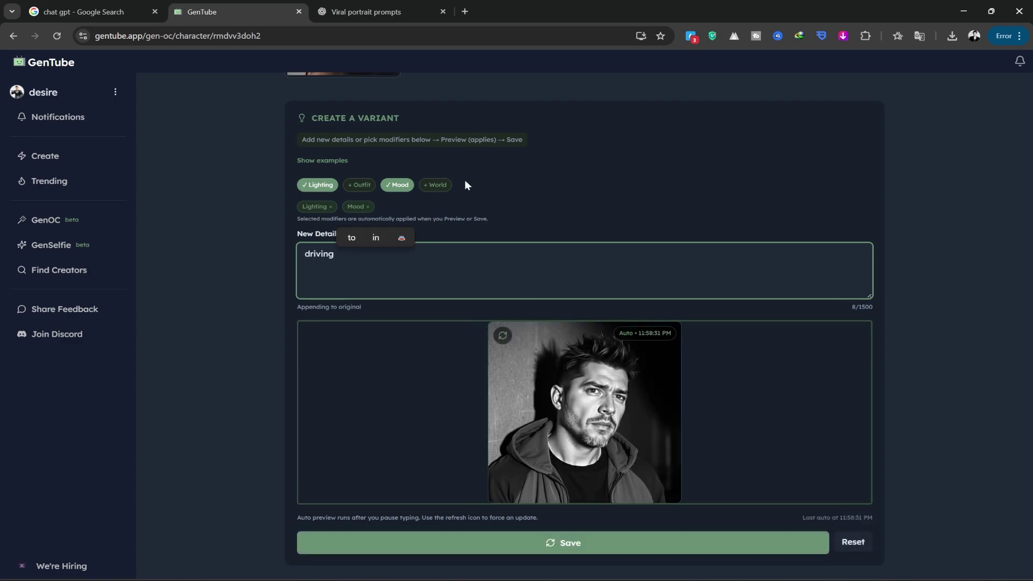
click(298, 263)
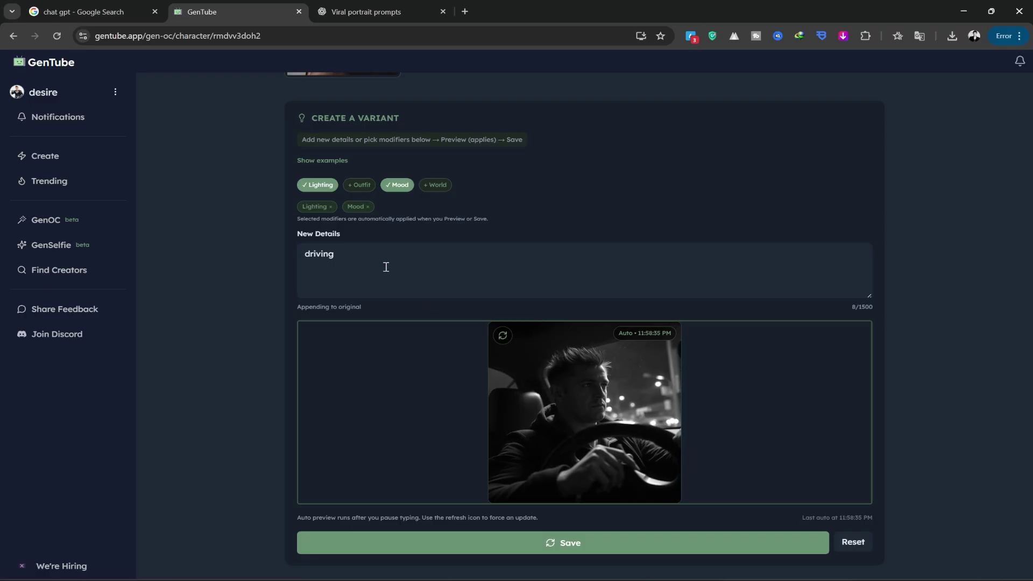
Step: Replace the detail 'driving' with 'play a game' and inspect the regenerated preview
drag(386, 267, 150, 277)
text(play )
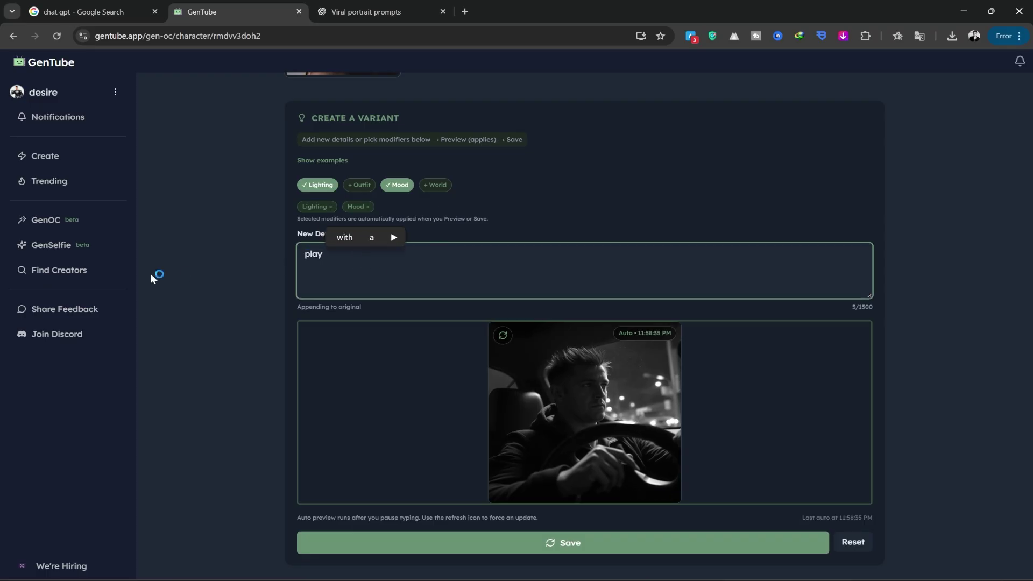
text(a game)
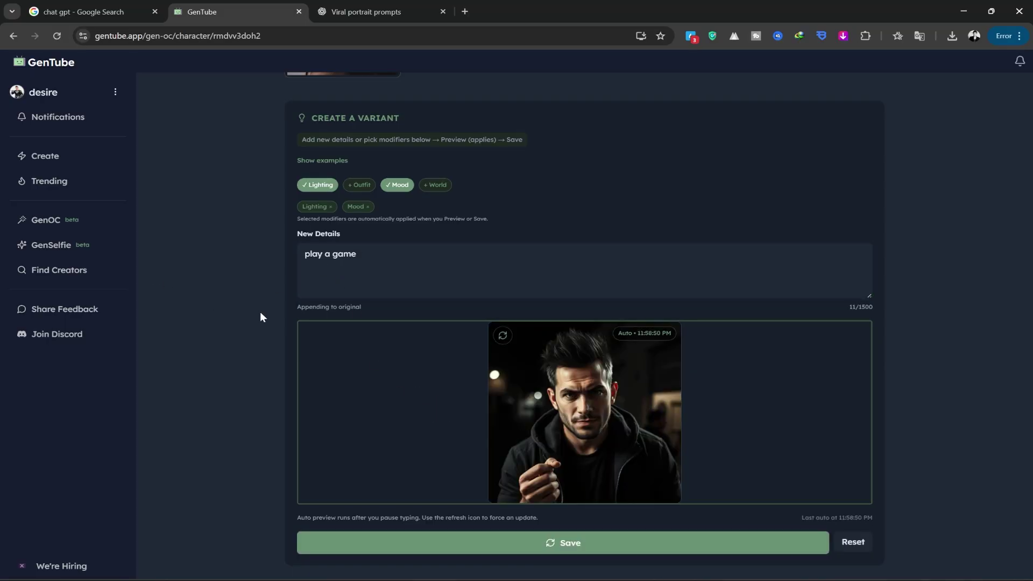
scroll(323, 436, up, 2)
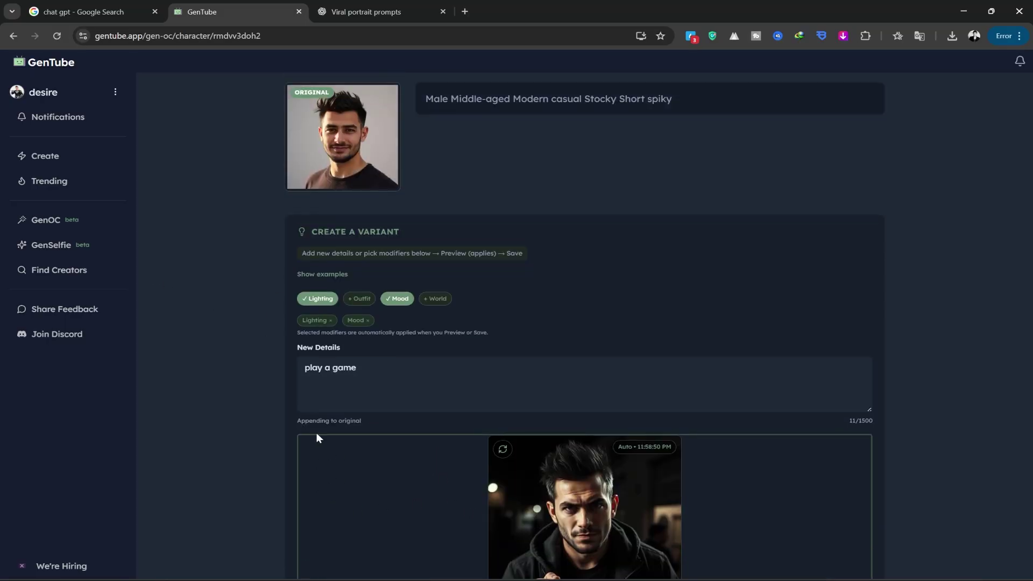
click(631, 495)
click(968, 283)
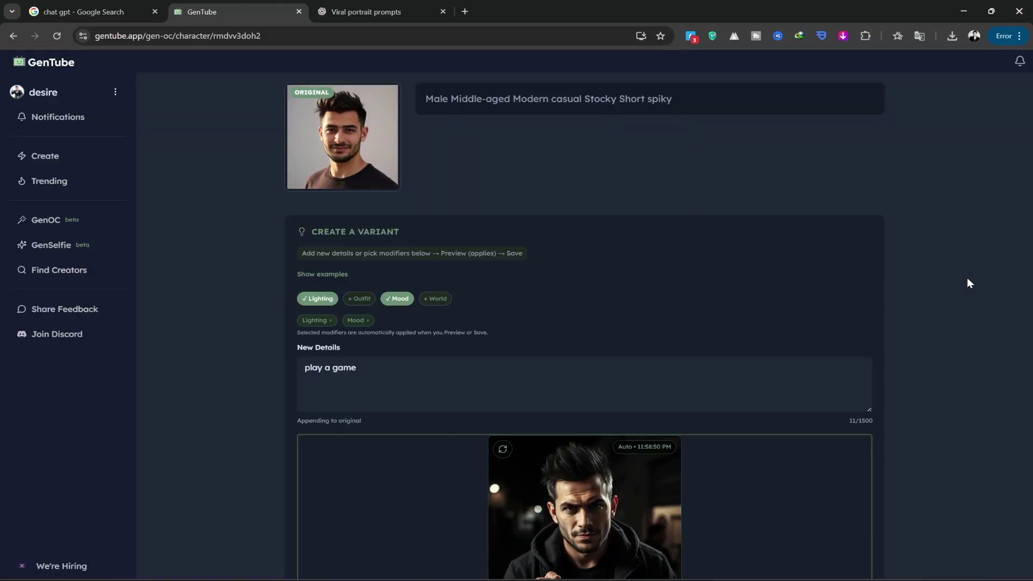
scroll(323, 391, down, 1)
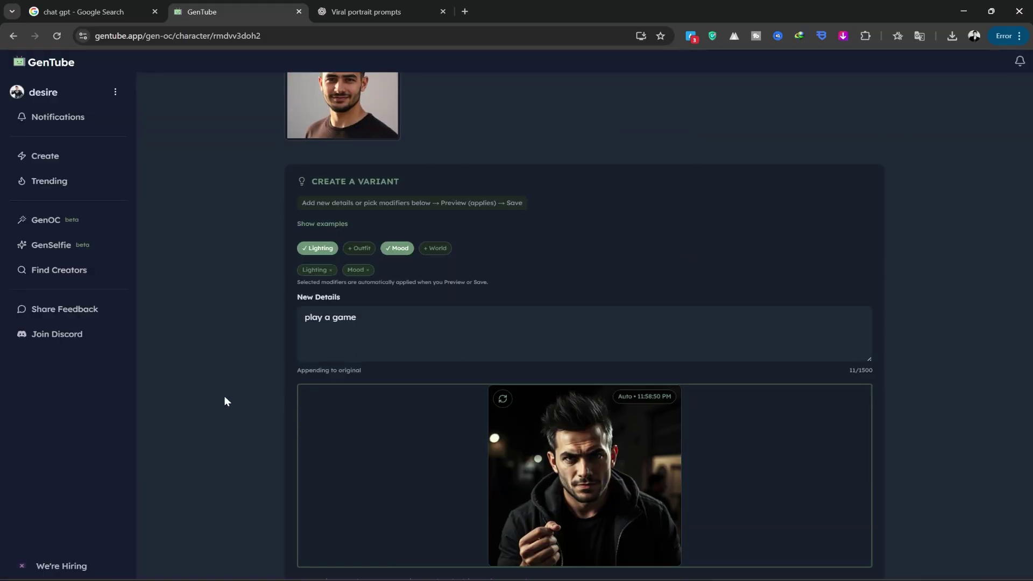
Step: Upload the Desktop photo 981215 (4) (2).jpg into GenSelfie's Genify Me page
click(44, 247)
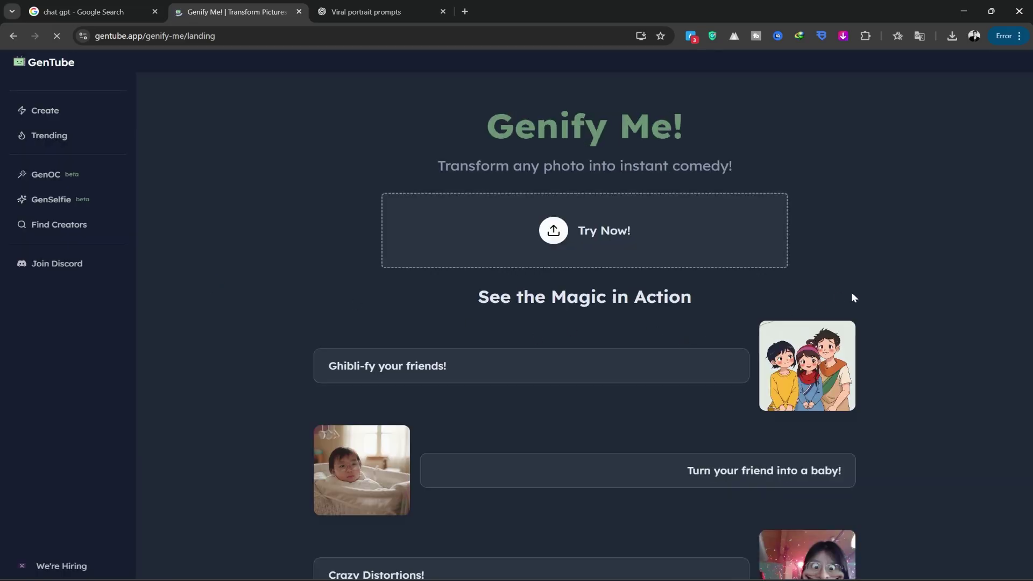
click(552, 231)
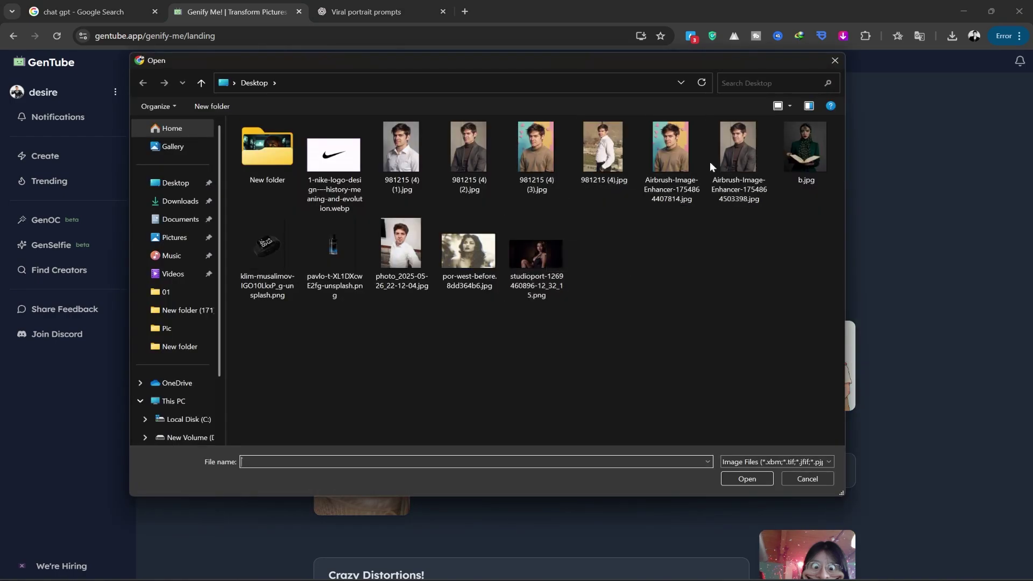
double_click(497, 169)
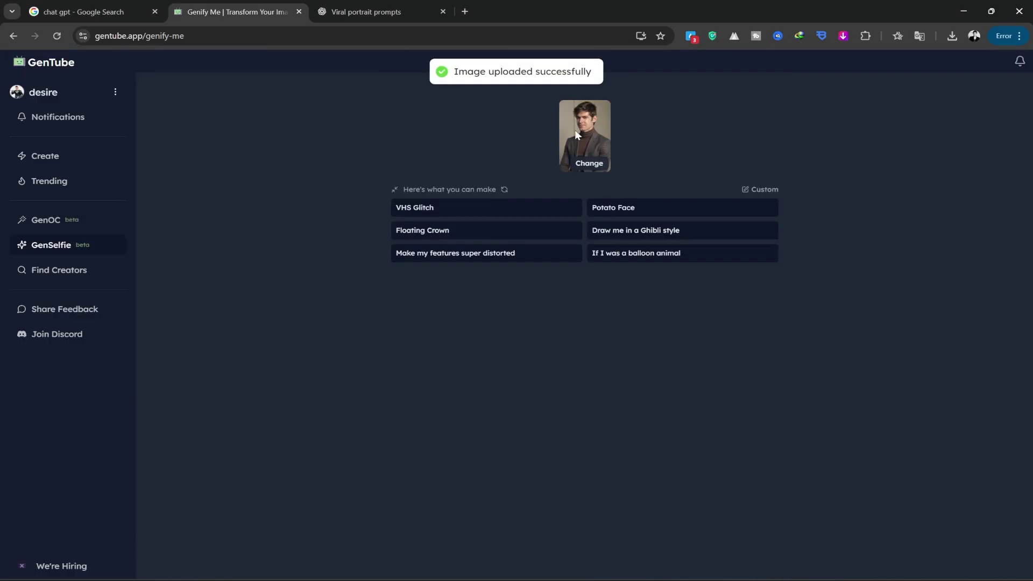
Step: Generate Potato Face and 'Make my features super distorted' caricatures of the uploaded photo
click(617, 207)
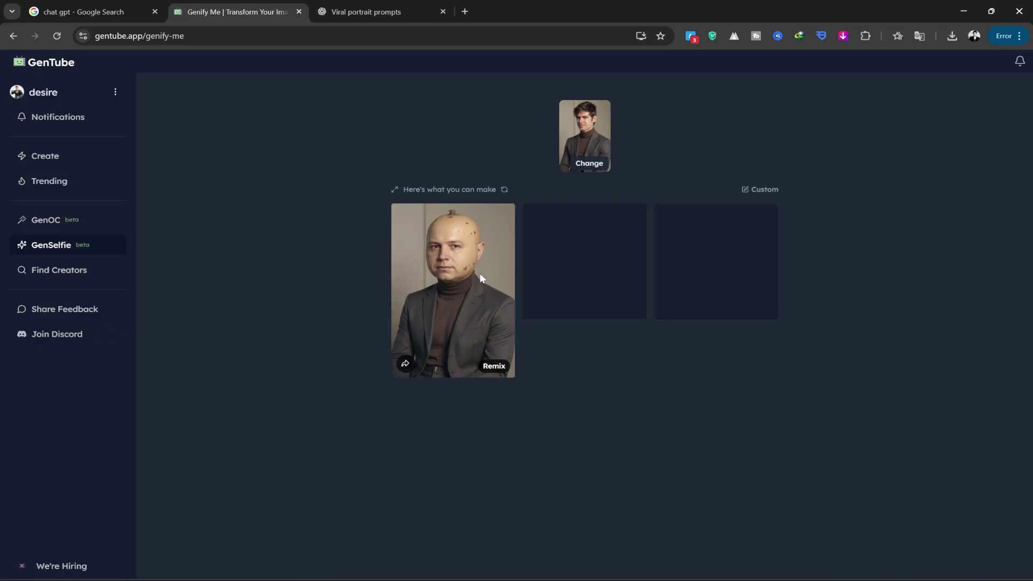
click(436, 190)
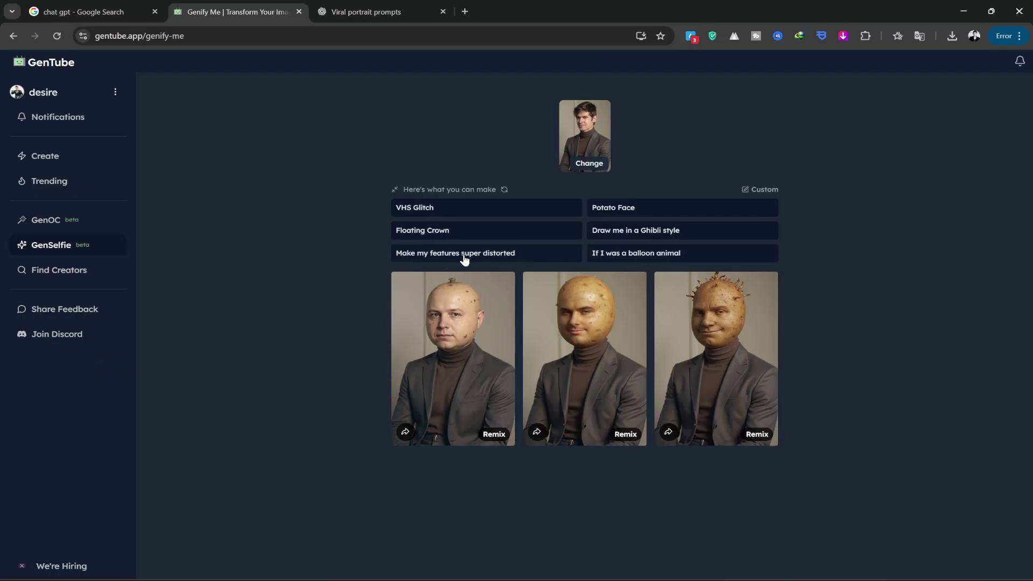
click(431, 255)
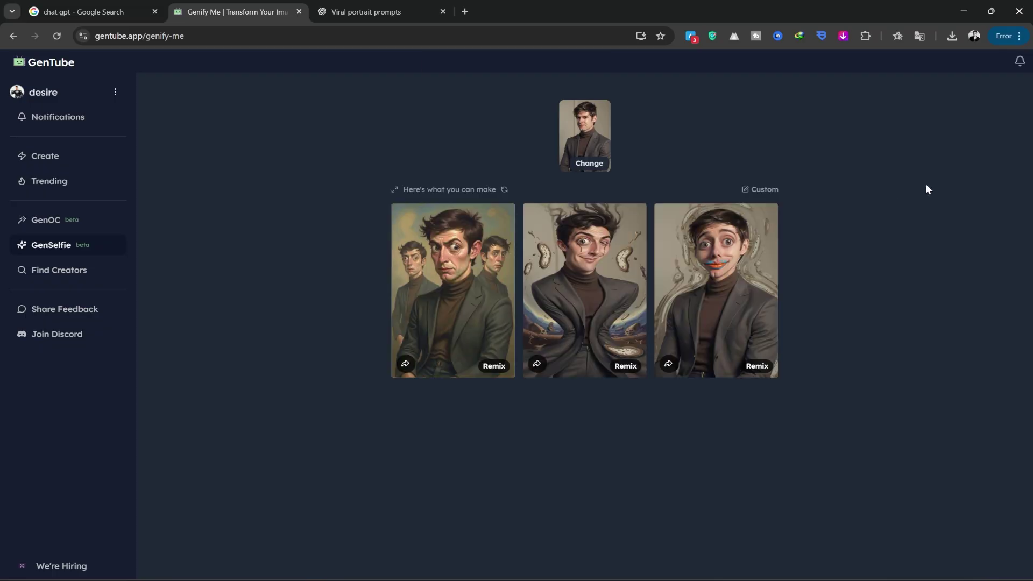
Step: Save the first distorted portrait as download (7).jpeg and view it full screen in Photos
right_click(459, 308)
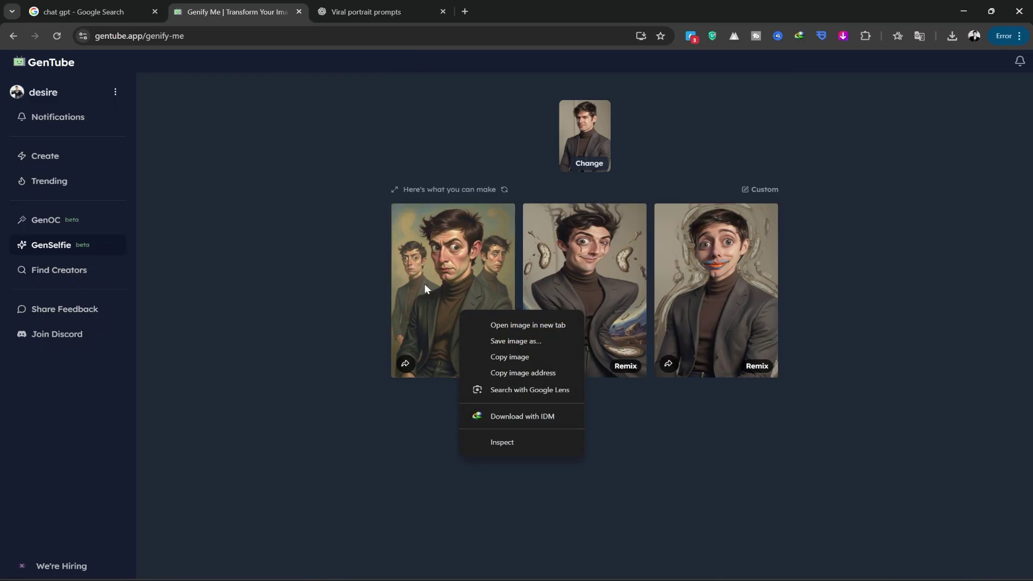
click(421, 282)
right_click(421, 282)
click(469, 309)
click(748, 479)
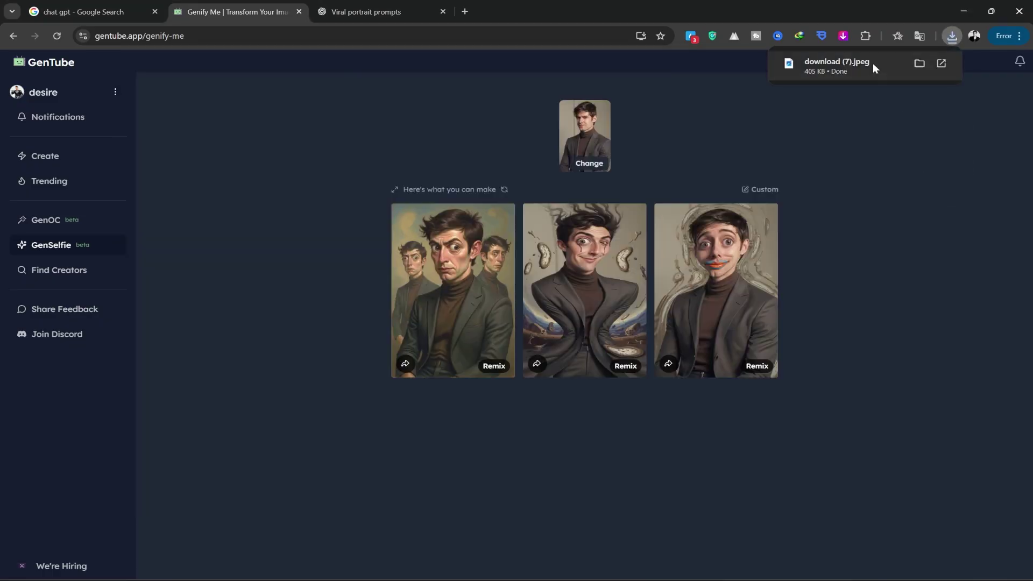
click(872, 63)
click(848, 128)
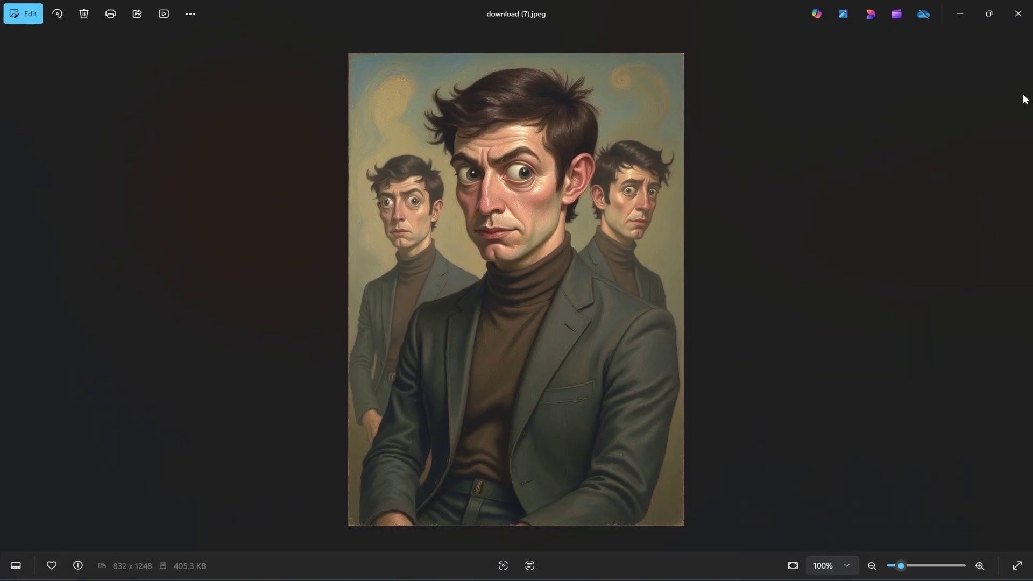
click(1017, 21)
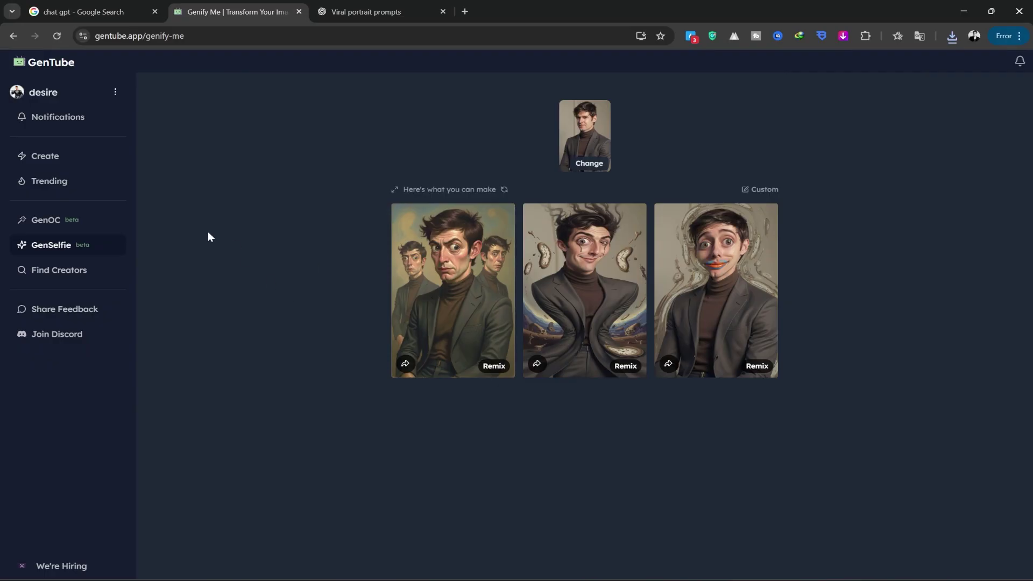
Step: Open the profile page and scroll the Images gallery back to the fox portraits
click(44, 93)
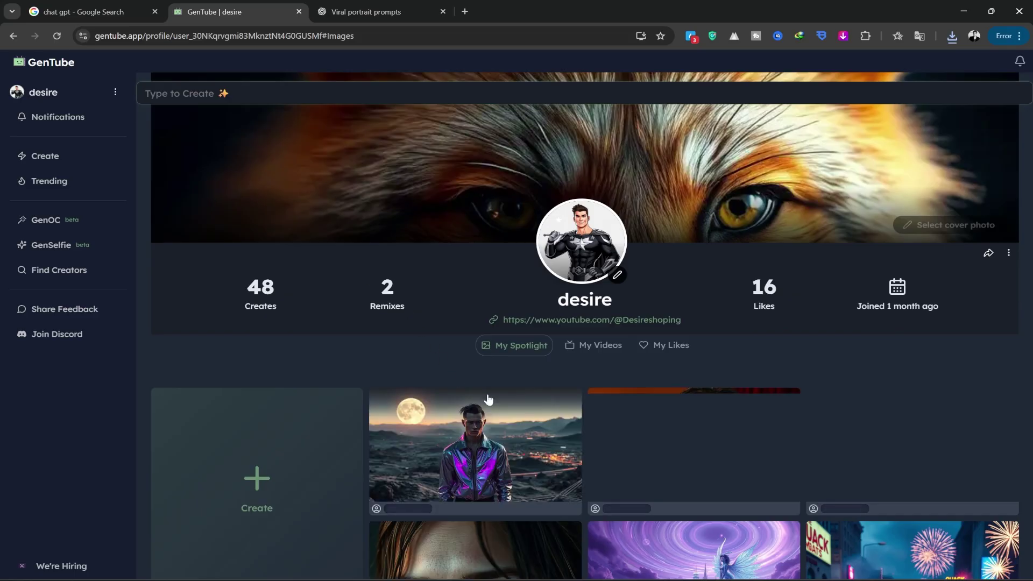
scroll(560, 424, down, 3)
scroll(559, 424, down, 10)
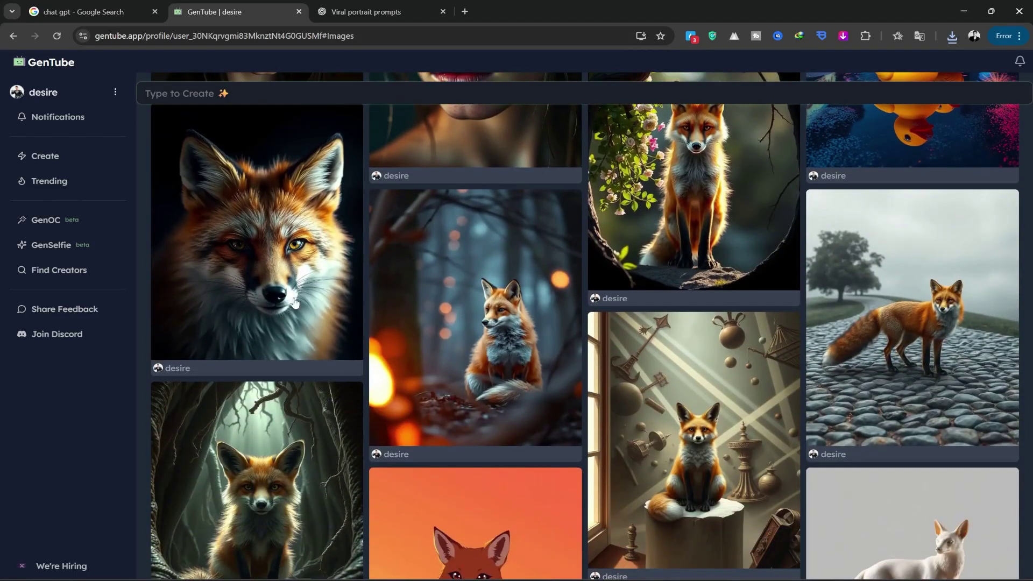
scroll(512, 309, down, 4)
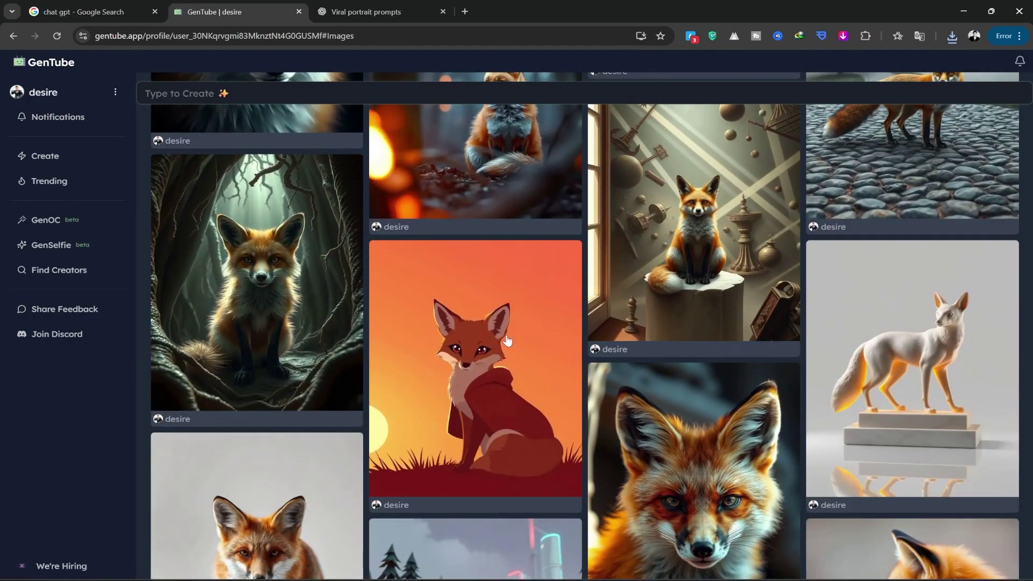
scroll(507, 342, down, 4)
scroll(506, 339, down, 1)
scroll(500, 331, up, 5)
scroll(499, 329, up, 4)
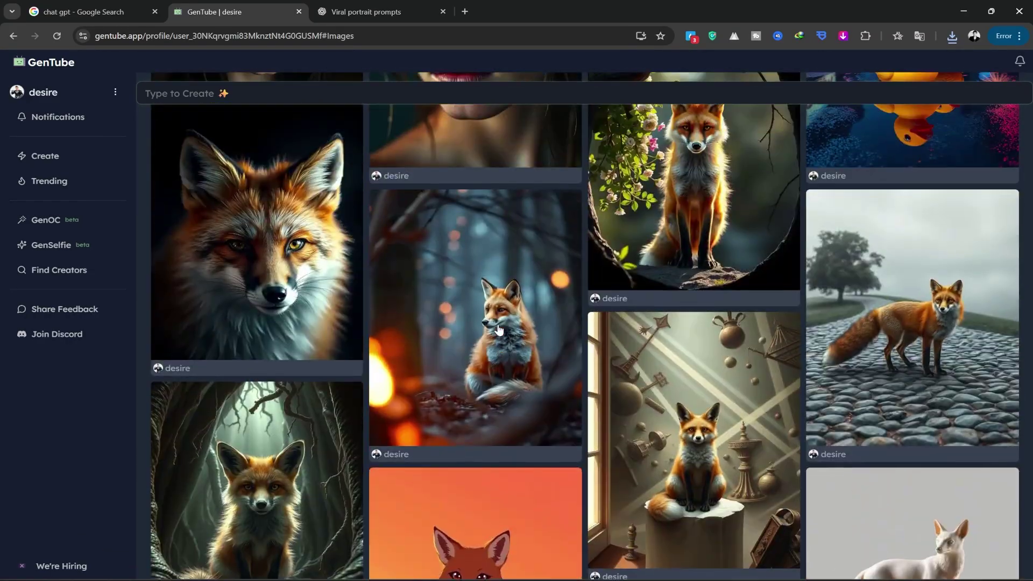
Step: Open the close-up fox portrait and generate a Normal-style video from it
click(260, 268)
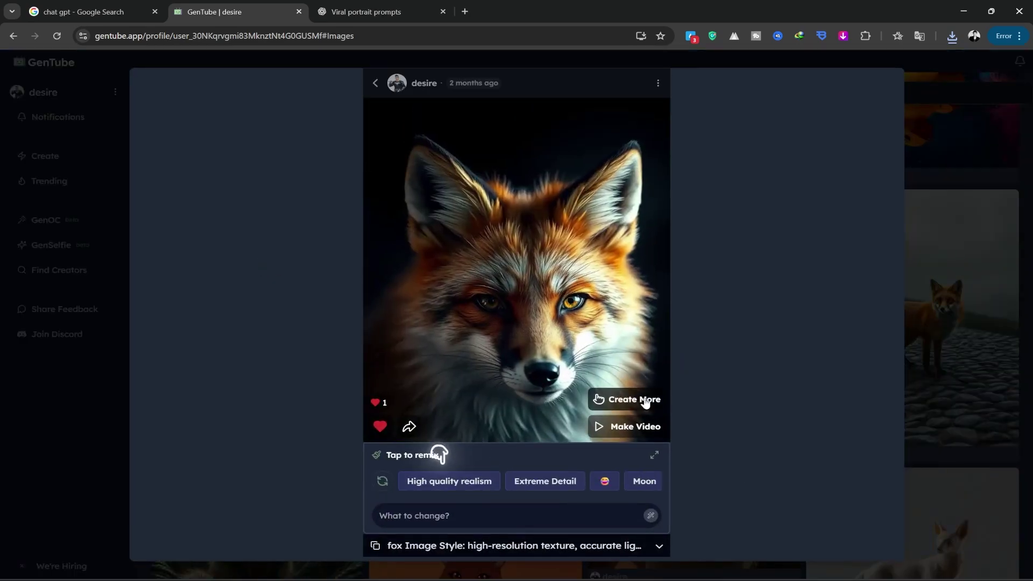
click(620, 429)
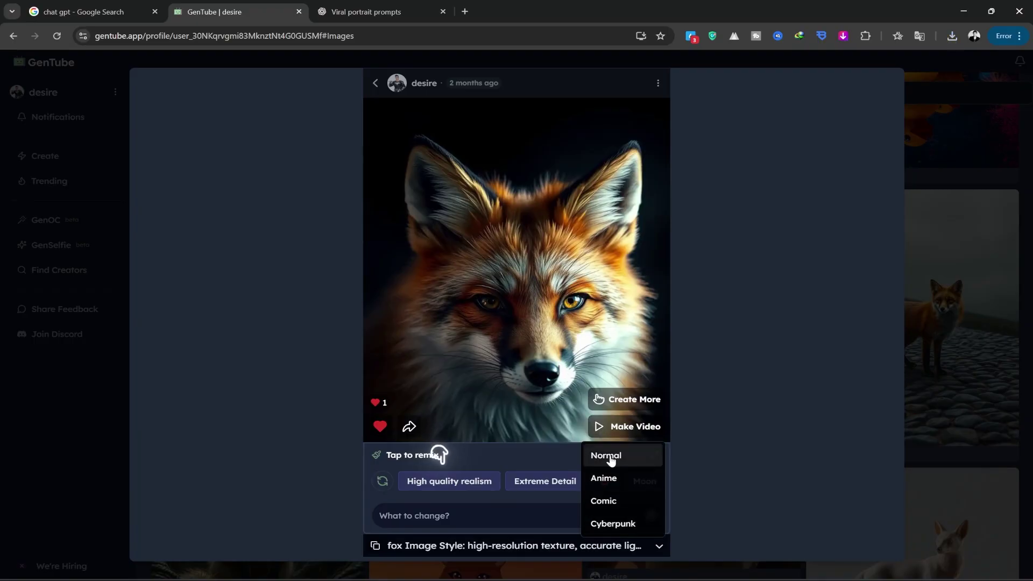
click(604, 457)
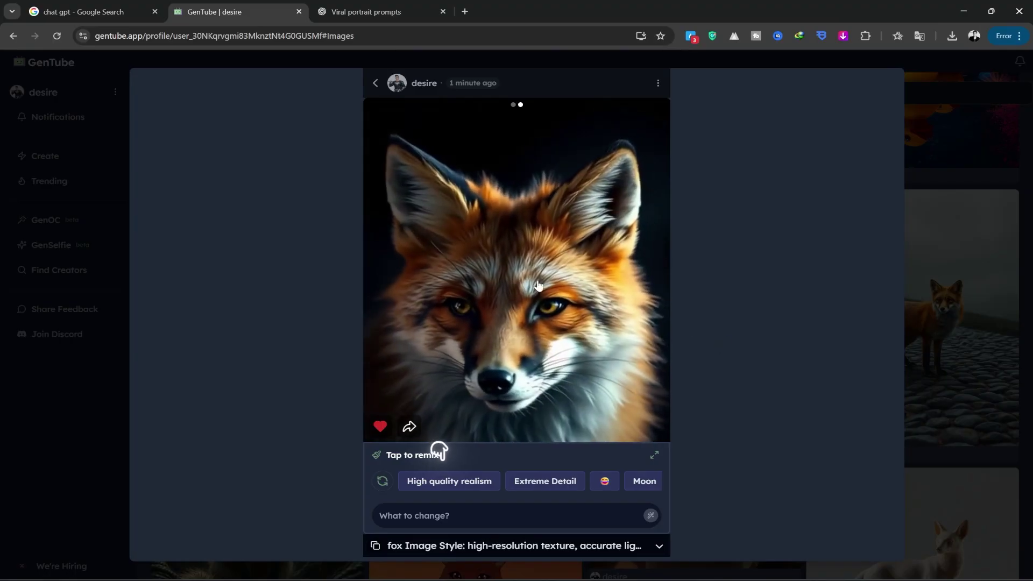
Step: Save the fox video as 001.mp4 through the download manager
right_click(590, 296)
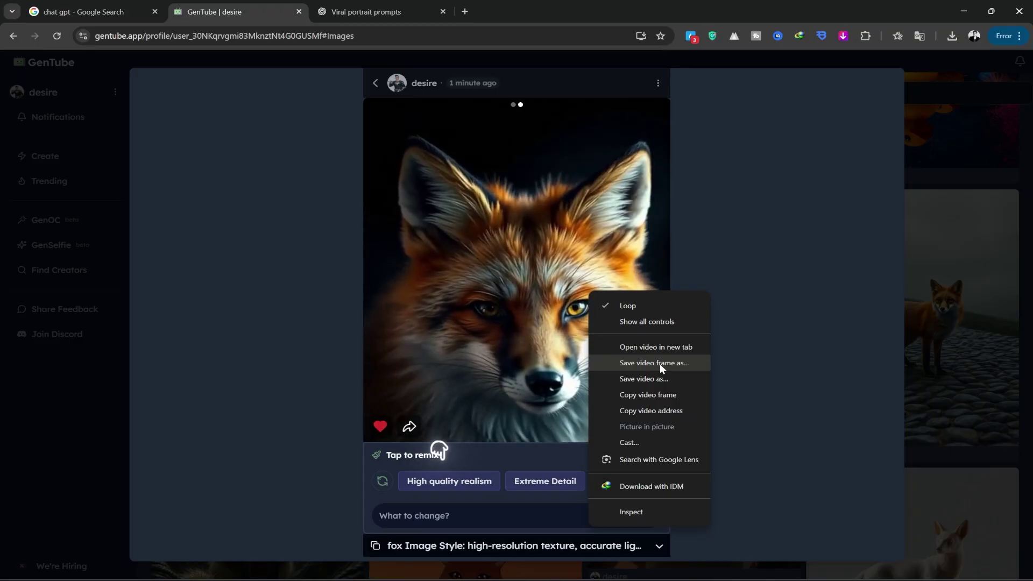
click(624, 379)
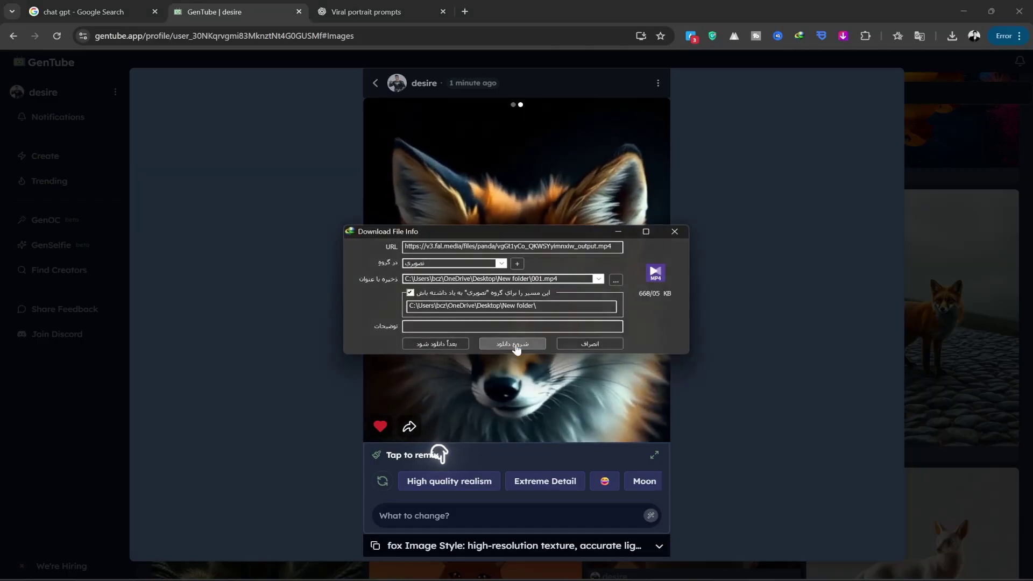
key(Escape)
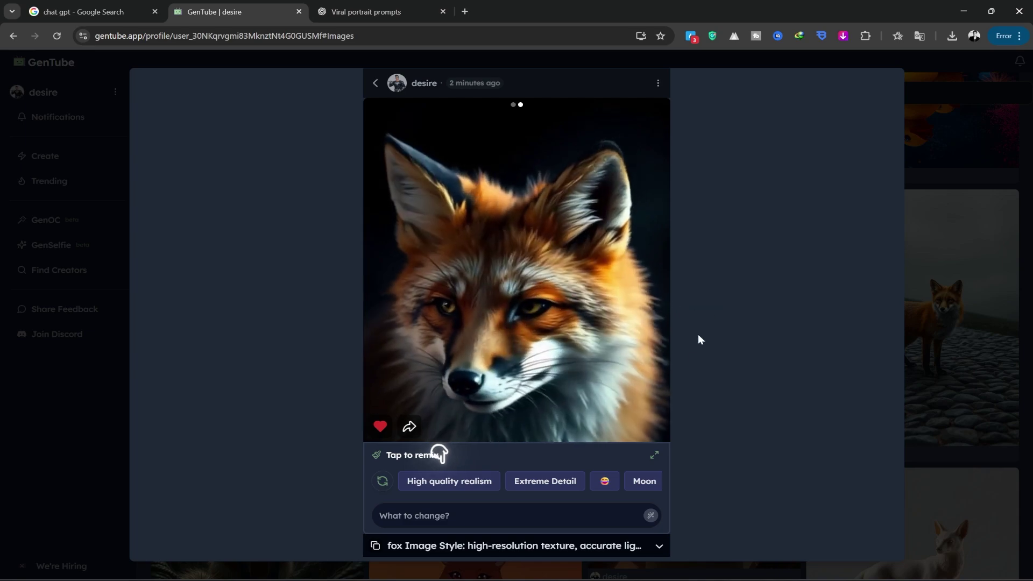
Step: Open the Glitching television screens portrait and generate a Normal-style video from it
click(921, 117)
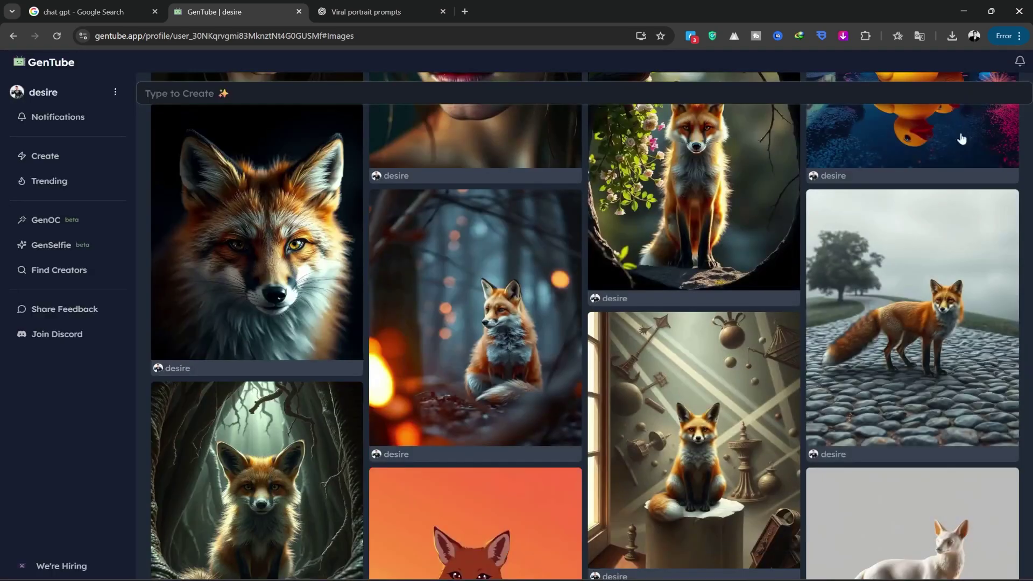
scroll(581, 336, up, 5)
click(923, 171)
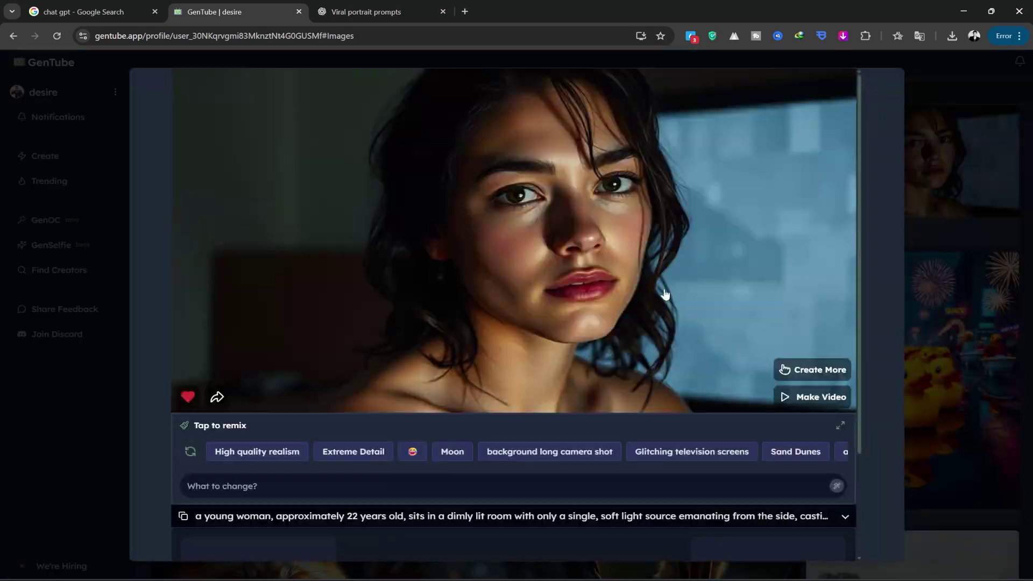
click(806, 399)
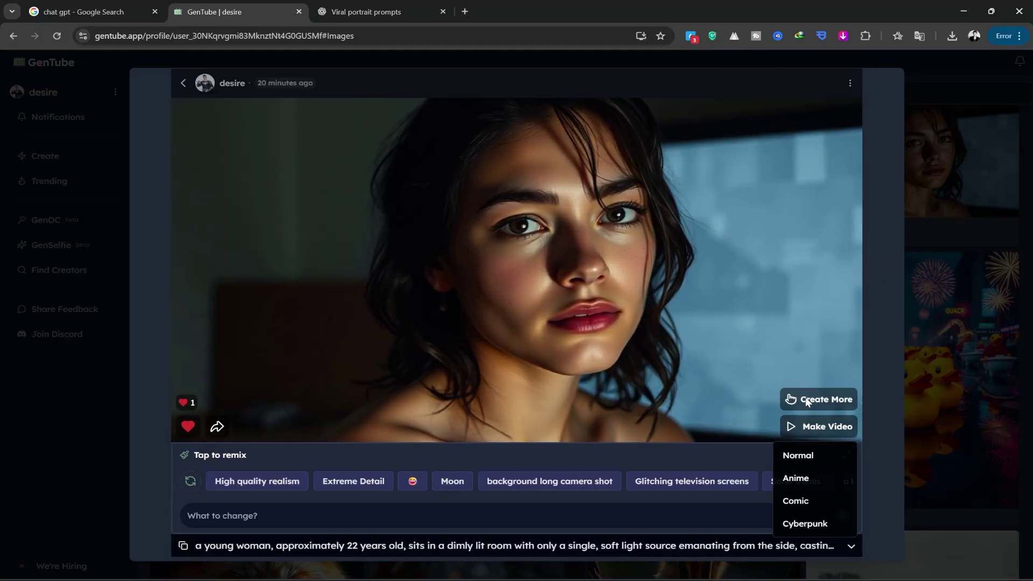
click(797, 456)
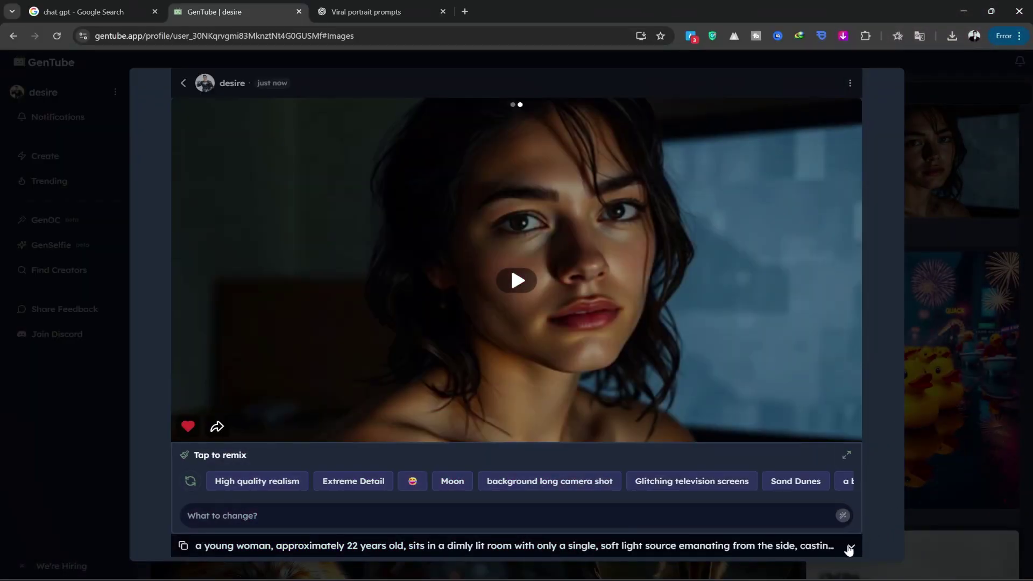
Step: Expand the full prompt text and play the finished glitching-TV video
click(849, 549)
scroll(753, 549, down, 3)
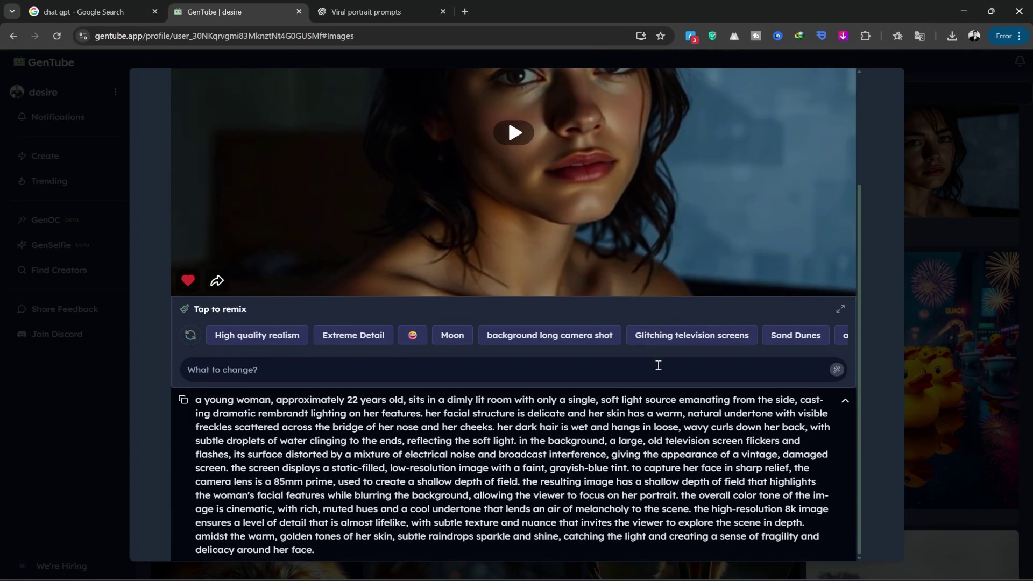
scroll(527, 425, up, 3)
click(512, 278)
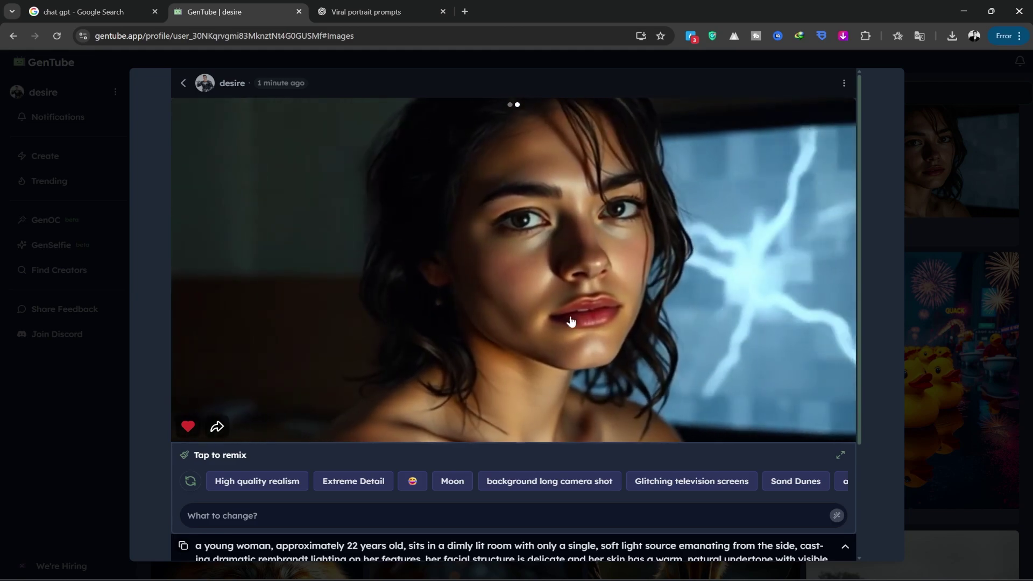
Step: Download the video as an MP4 into the desktop's New folder and close the post
click(842, 84)
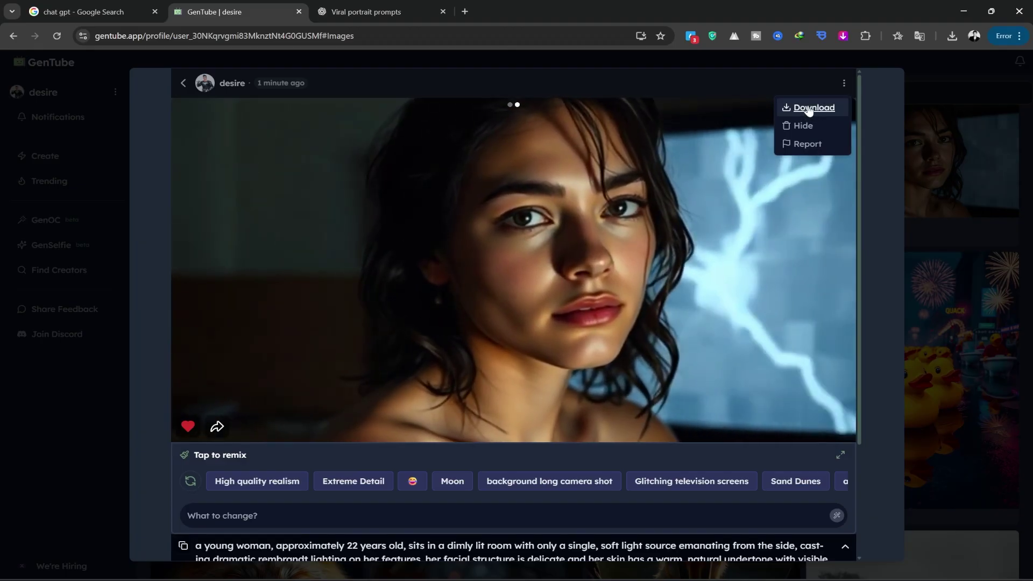
click(810, 108)
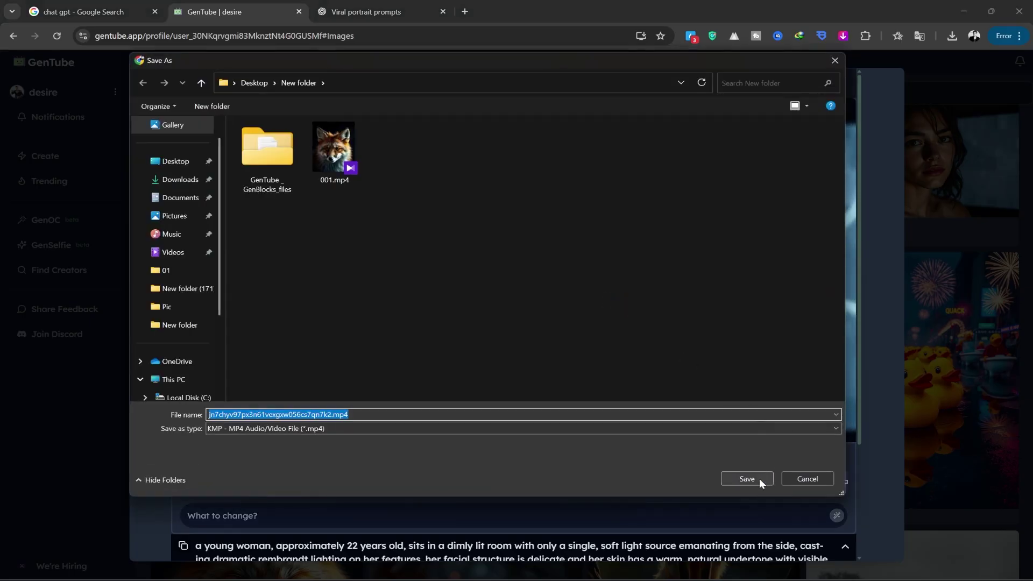
click(746, 478)
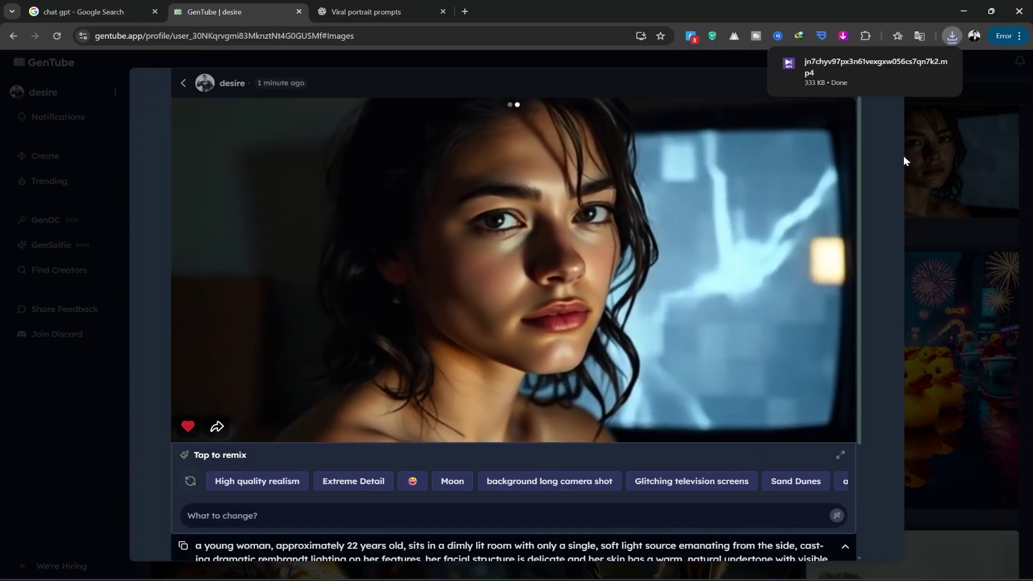
click(928, 161)
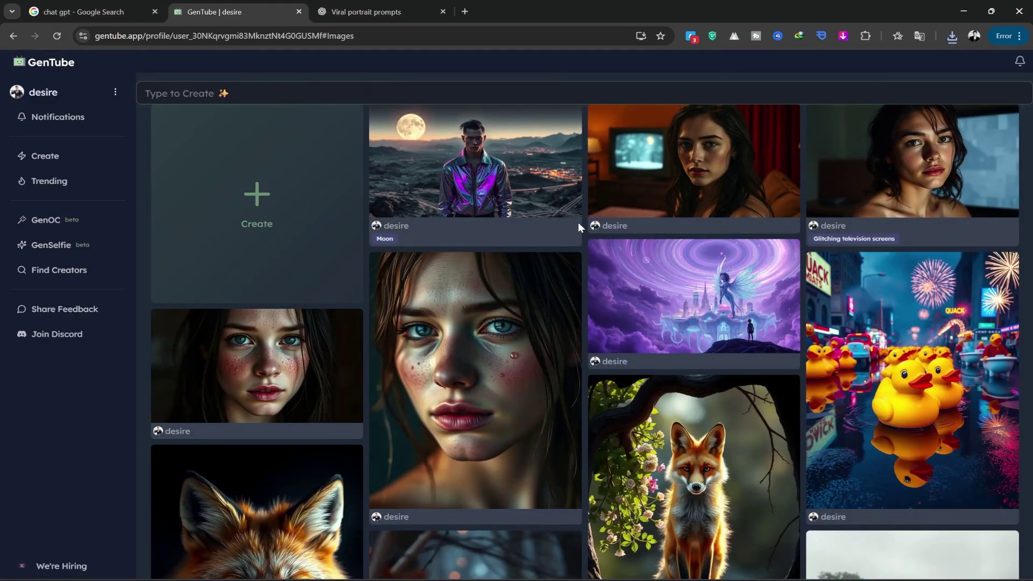
Step: Open the red-bikini minimalist-studio portrait further down the gallery and play its video
scroll(590, 212, down, 15)
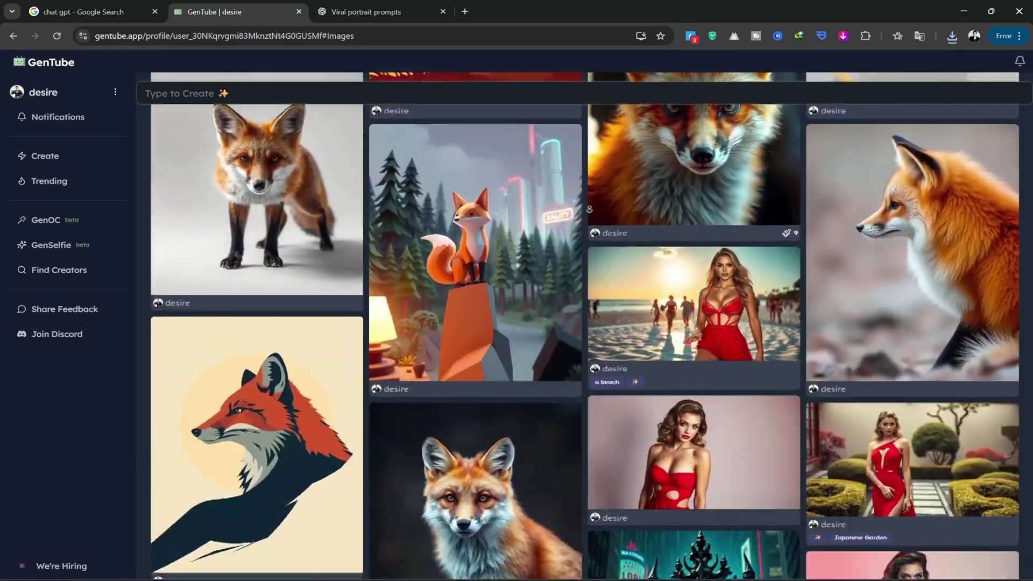
scroll(287, 442, down, 3)
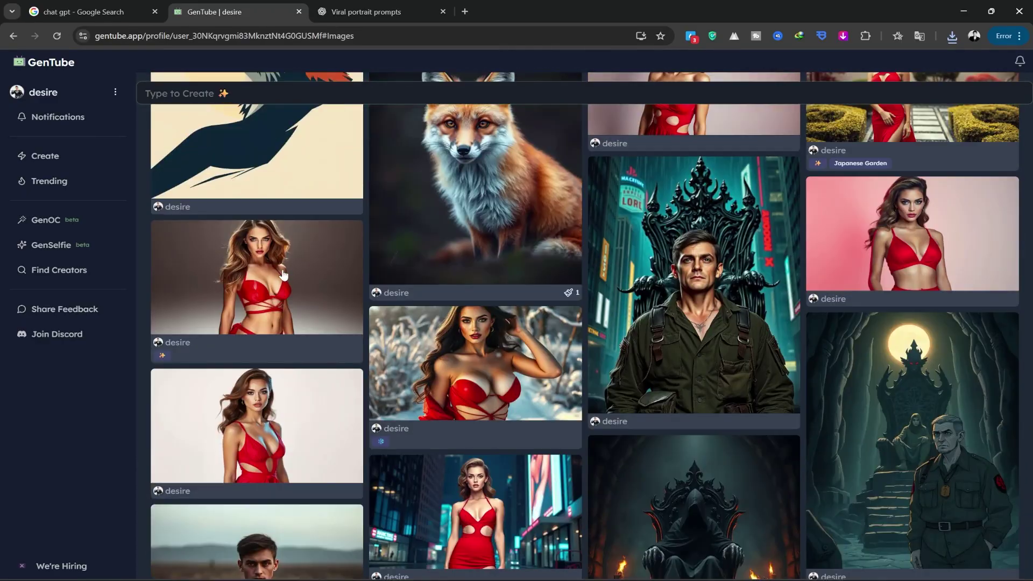
click(283, 276)
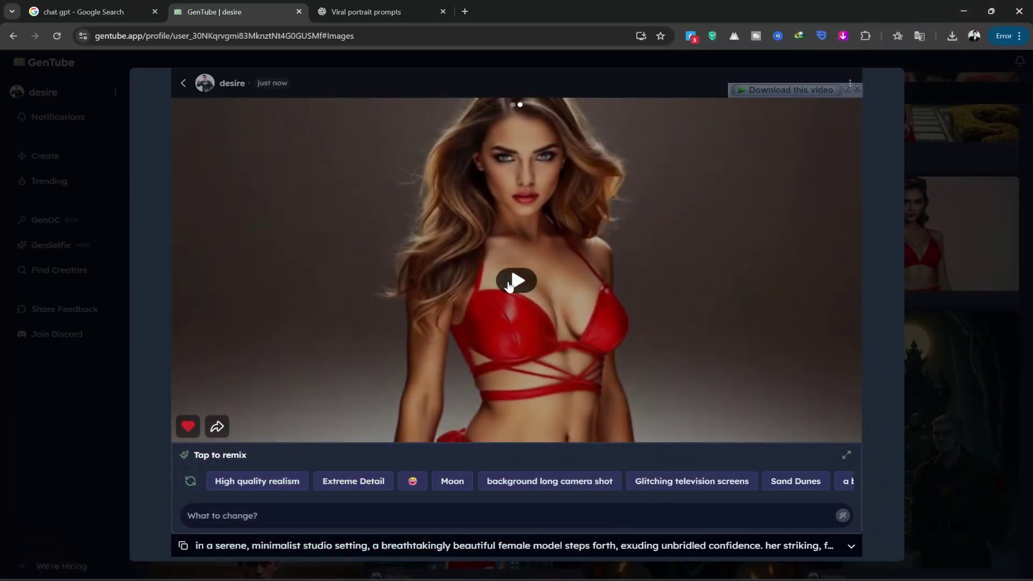
click(530, 289)
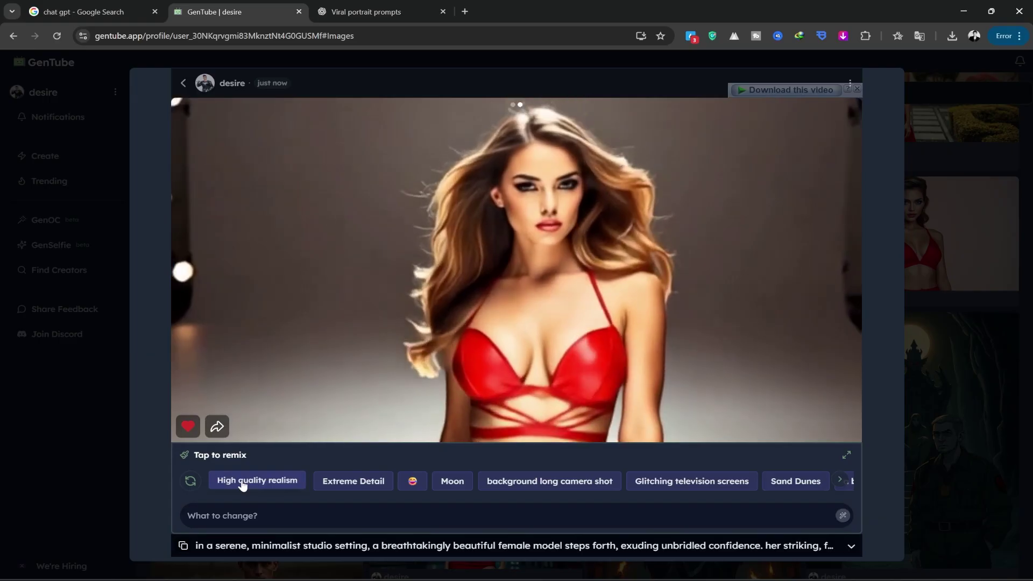
Step: Remix the portrait with High quality realism into a red-dress image and make a Normal-style video
click(244, 483)
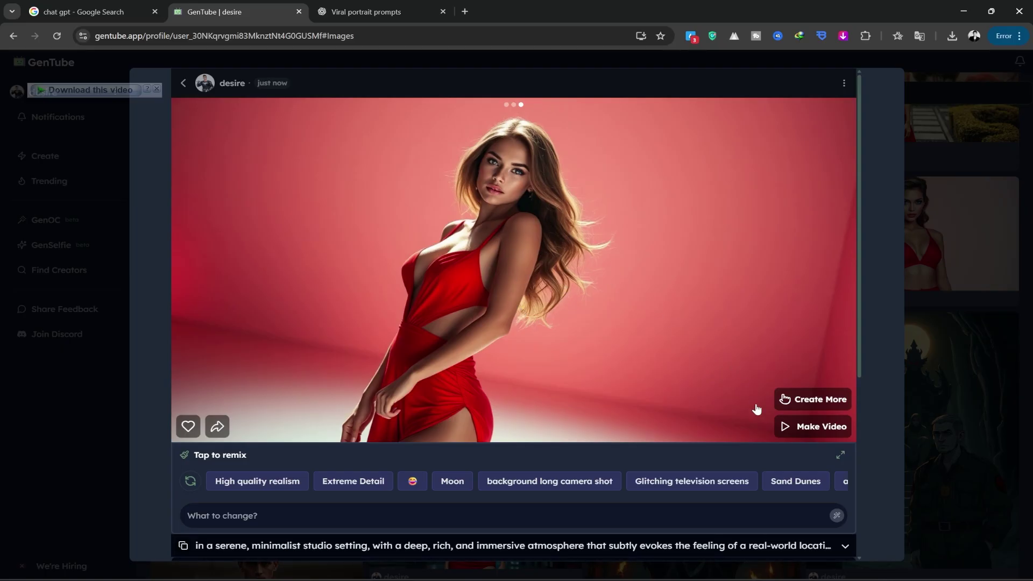
click(822, 431)
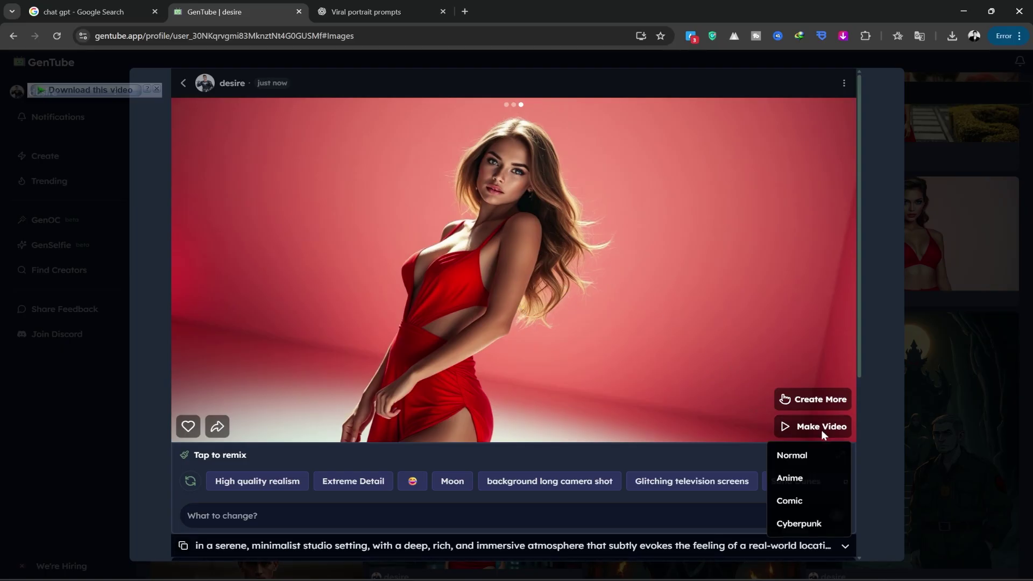
click(809, 457)
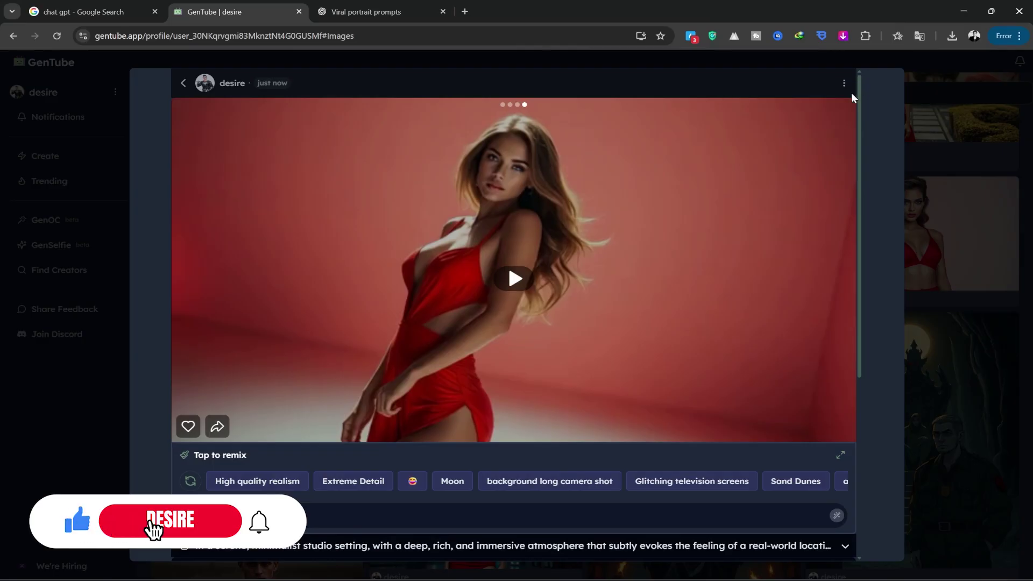
Step: Play the red-dress studio video and download it from the ⋮ menu
click(514, 279)
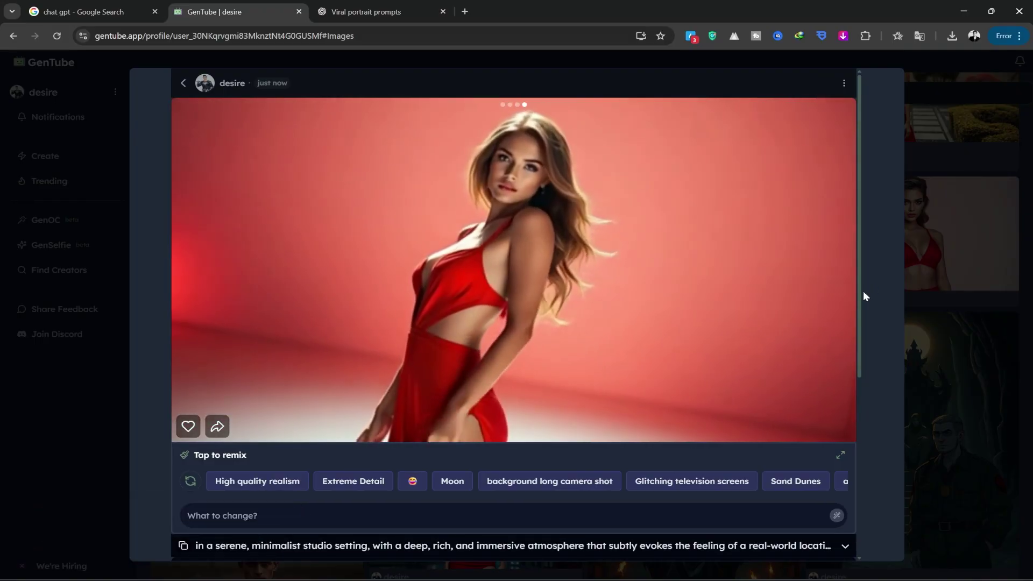
click(843, 83)
click(835, 107)
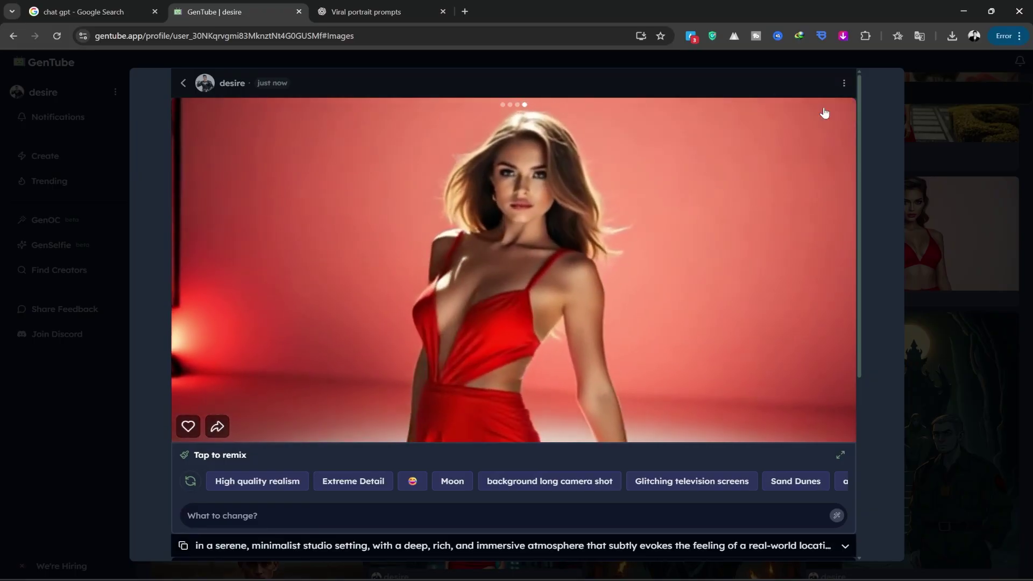